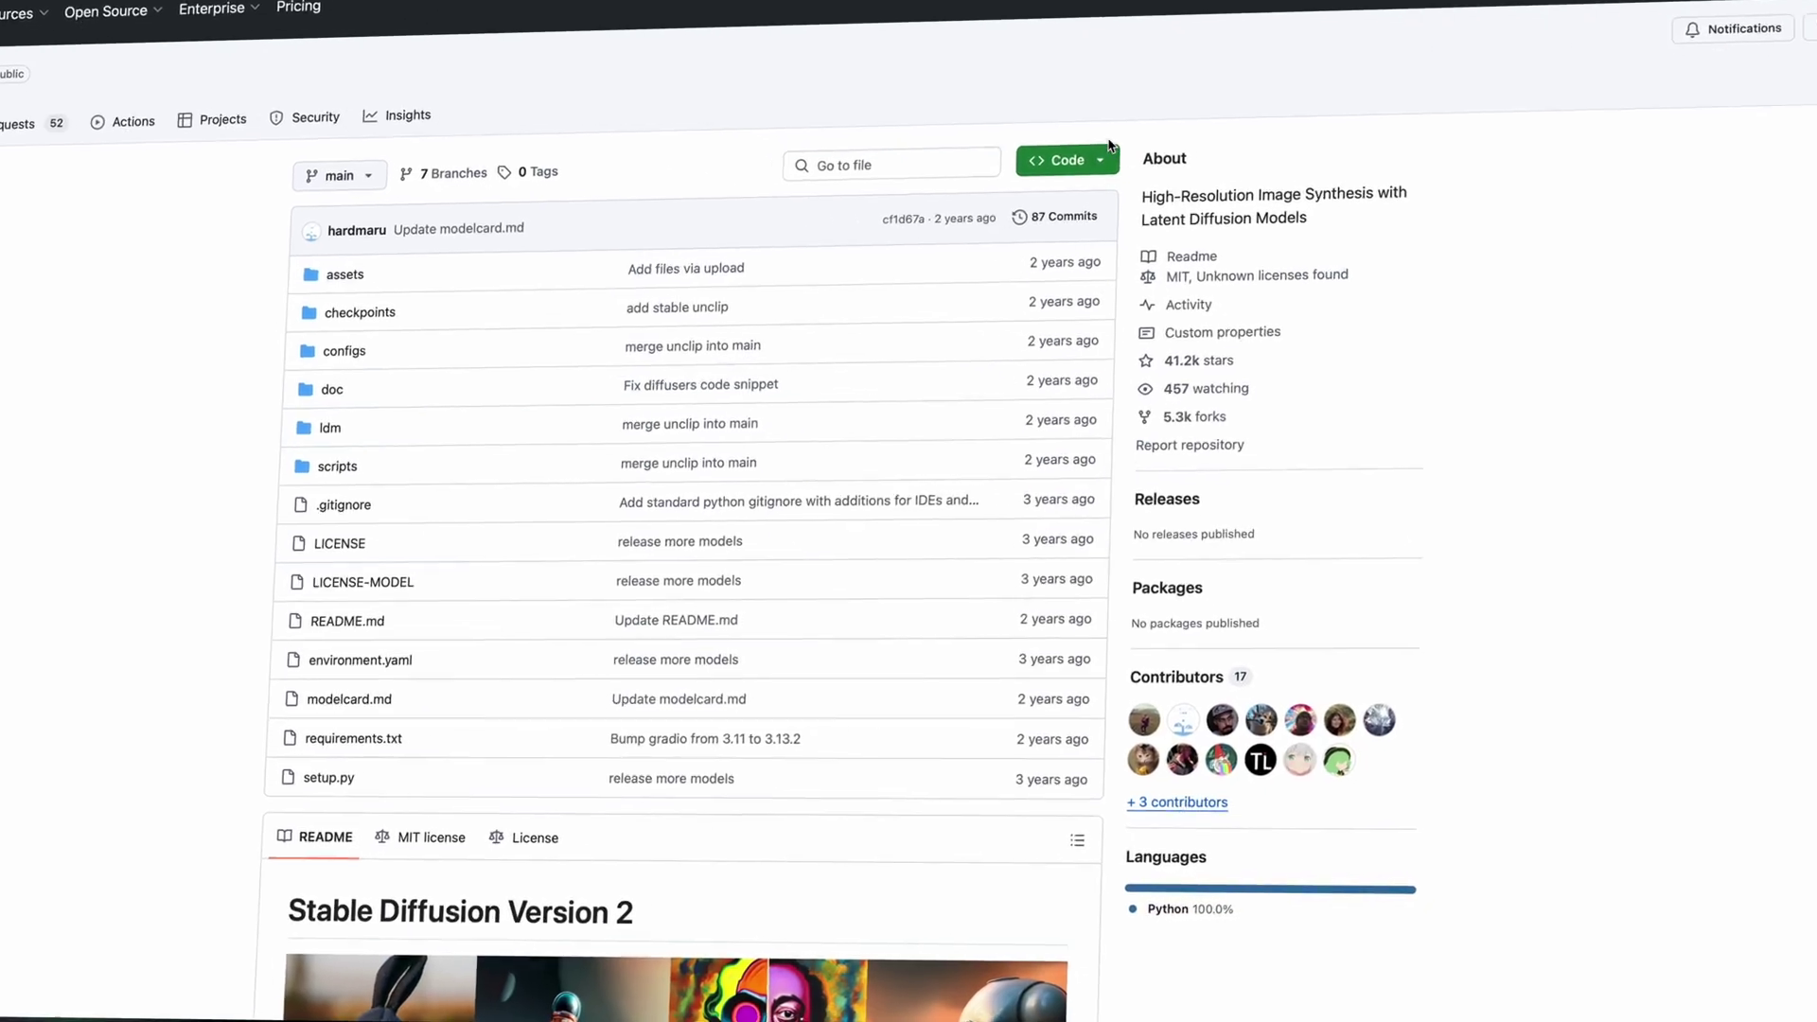
- Bring up the Download option from the Code menu of the Stable Diffusion Version 2 repository
click(1102, 157)
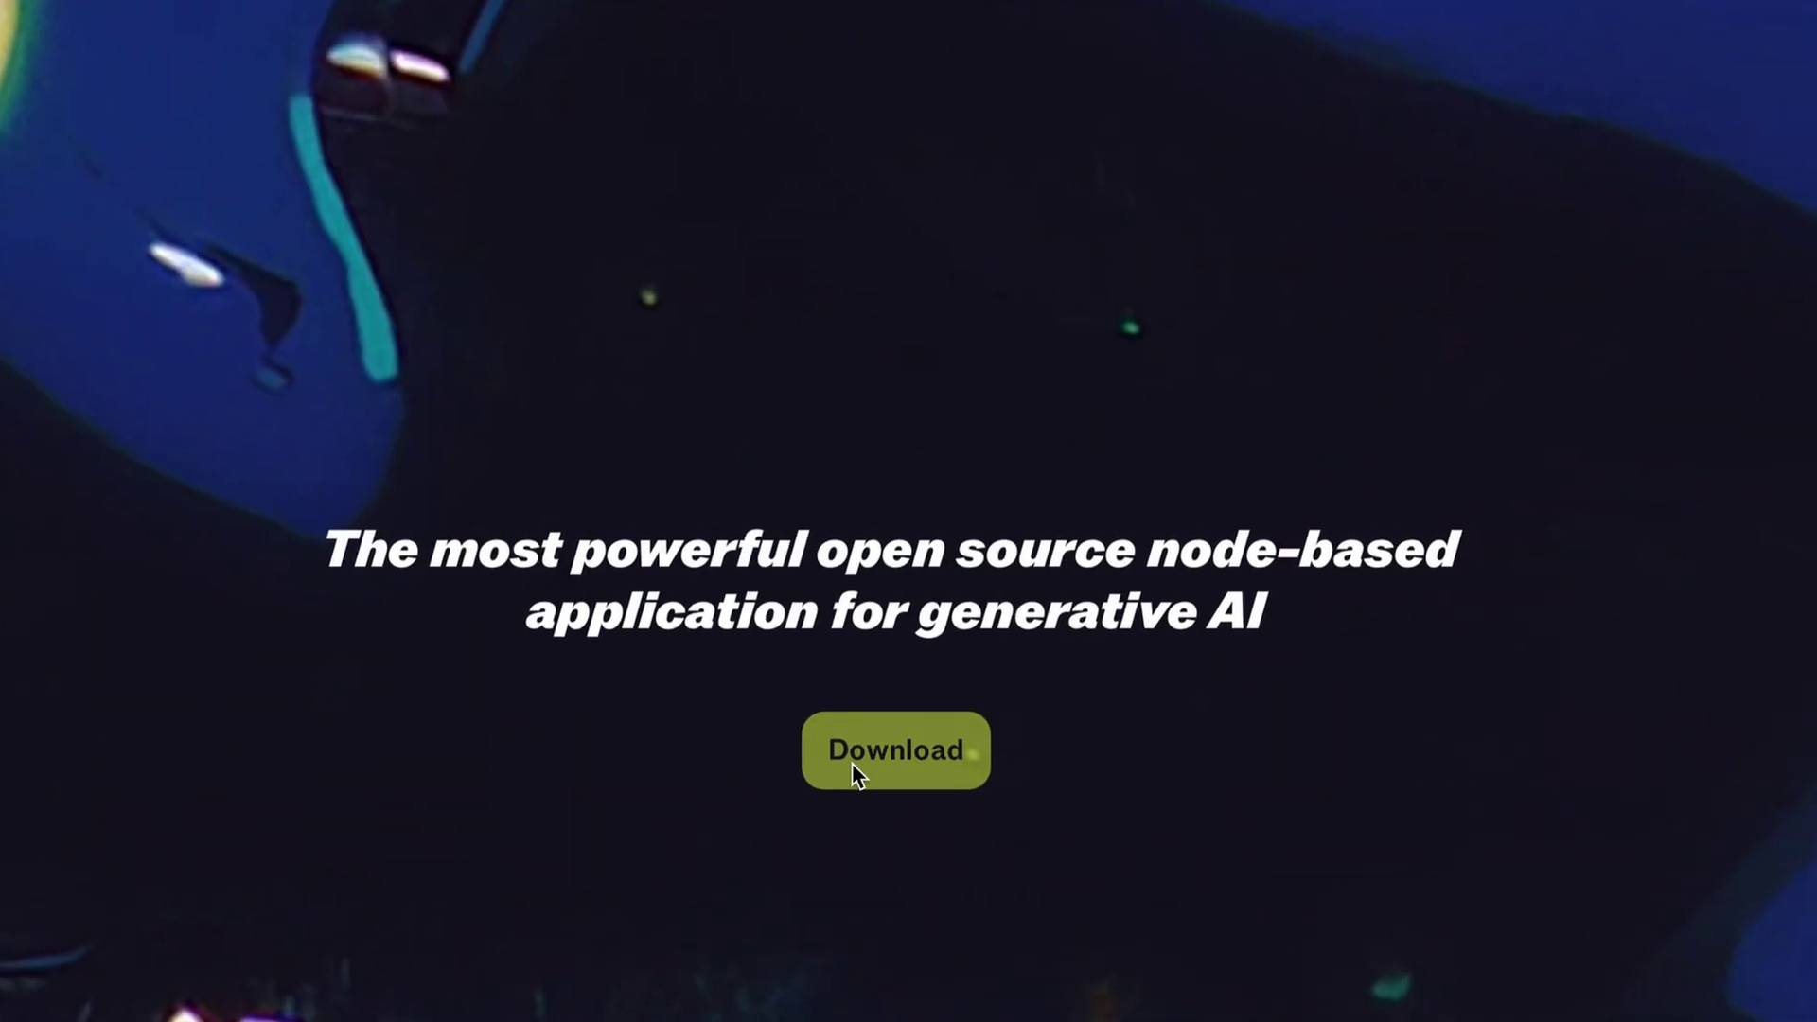
click(849, 764)
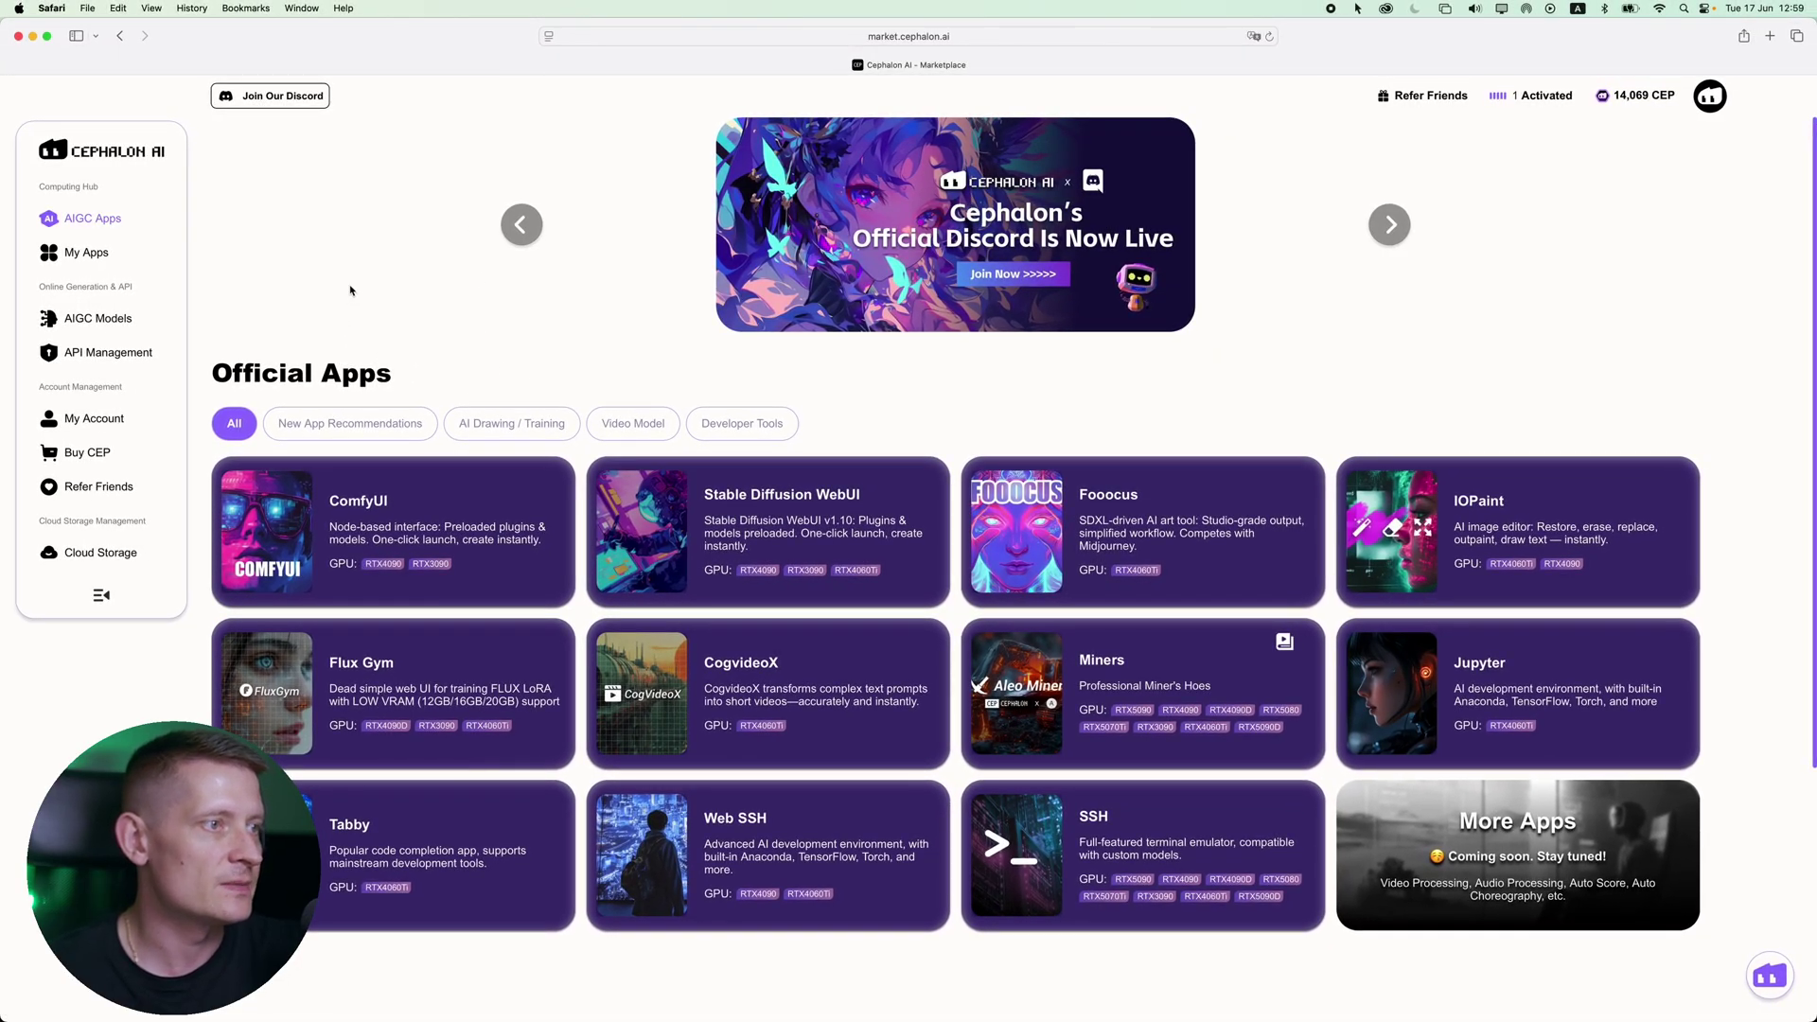
- Browse the AI Drawing, Video Model and Developer Tools categories, then show All apps with Stable Diffusion WebUI's Launch App visible
click(508, 419)
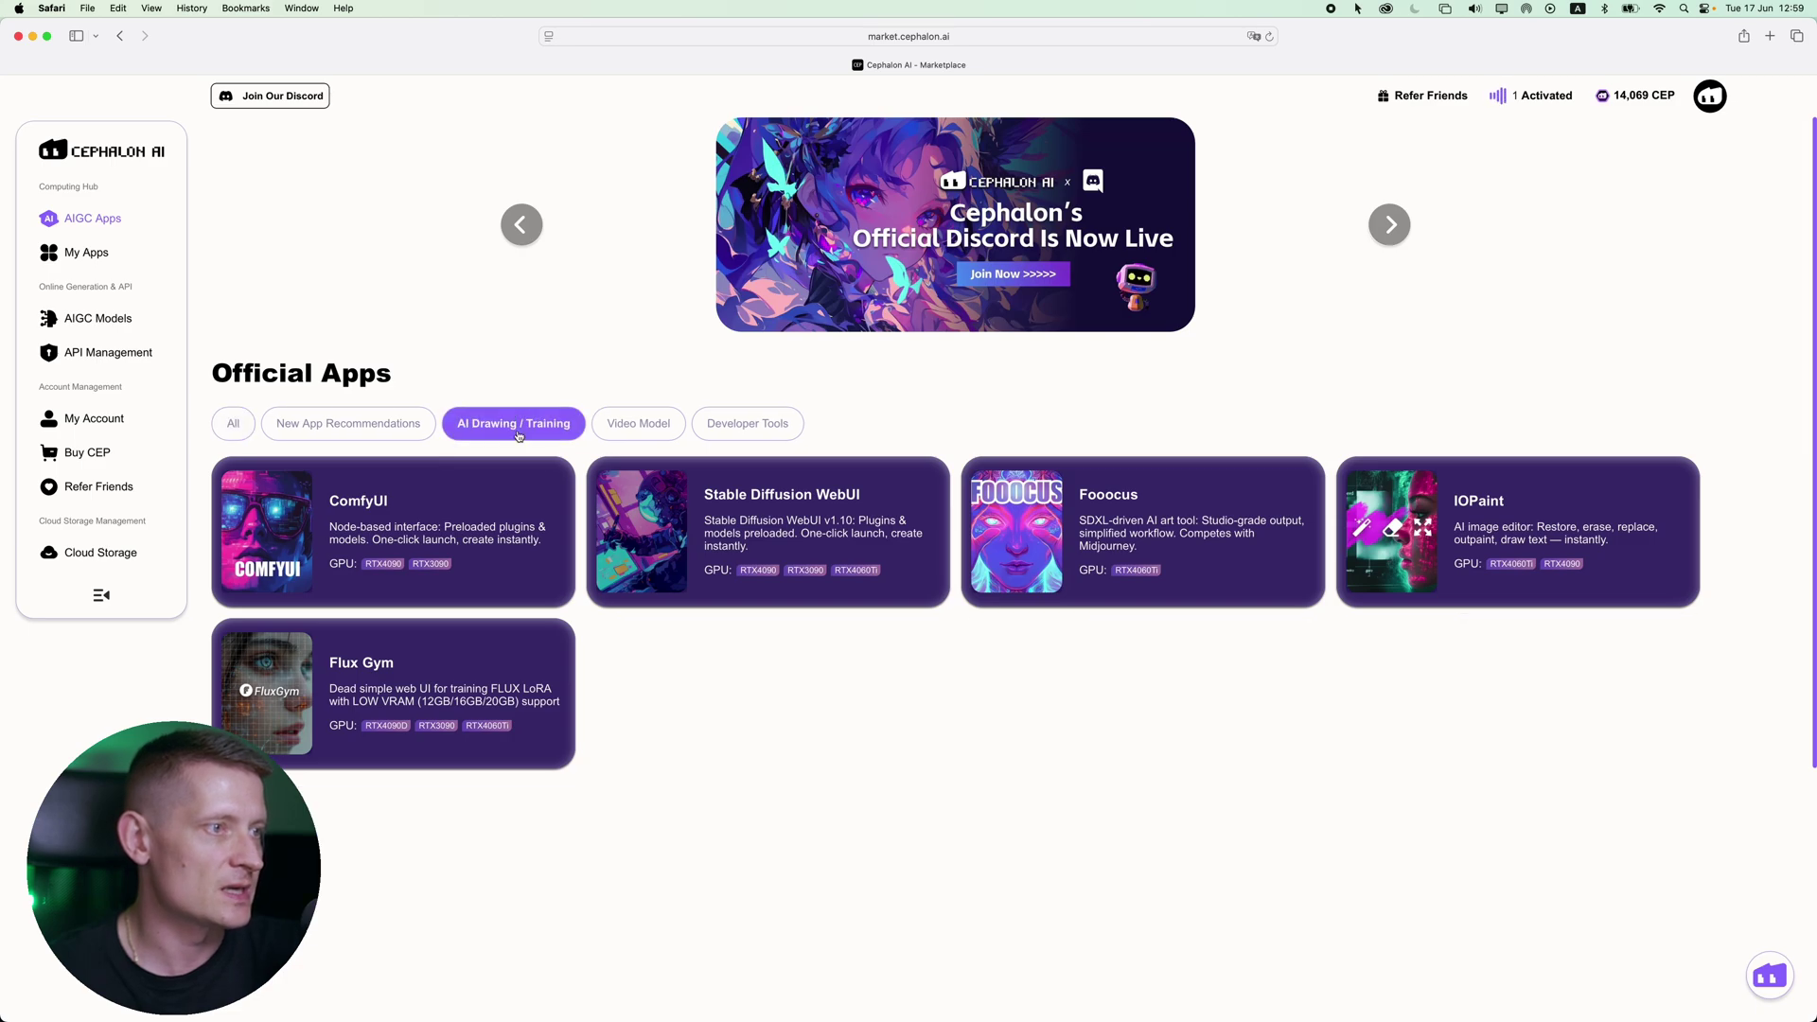
click(641, 423)
click(732, 423)
click(245, 420)
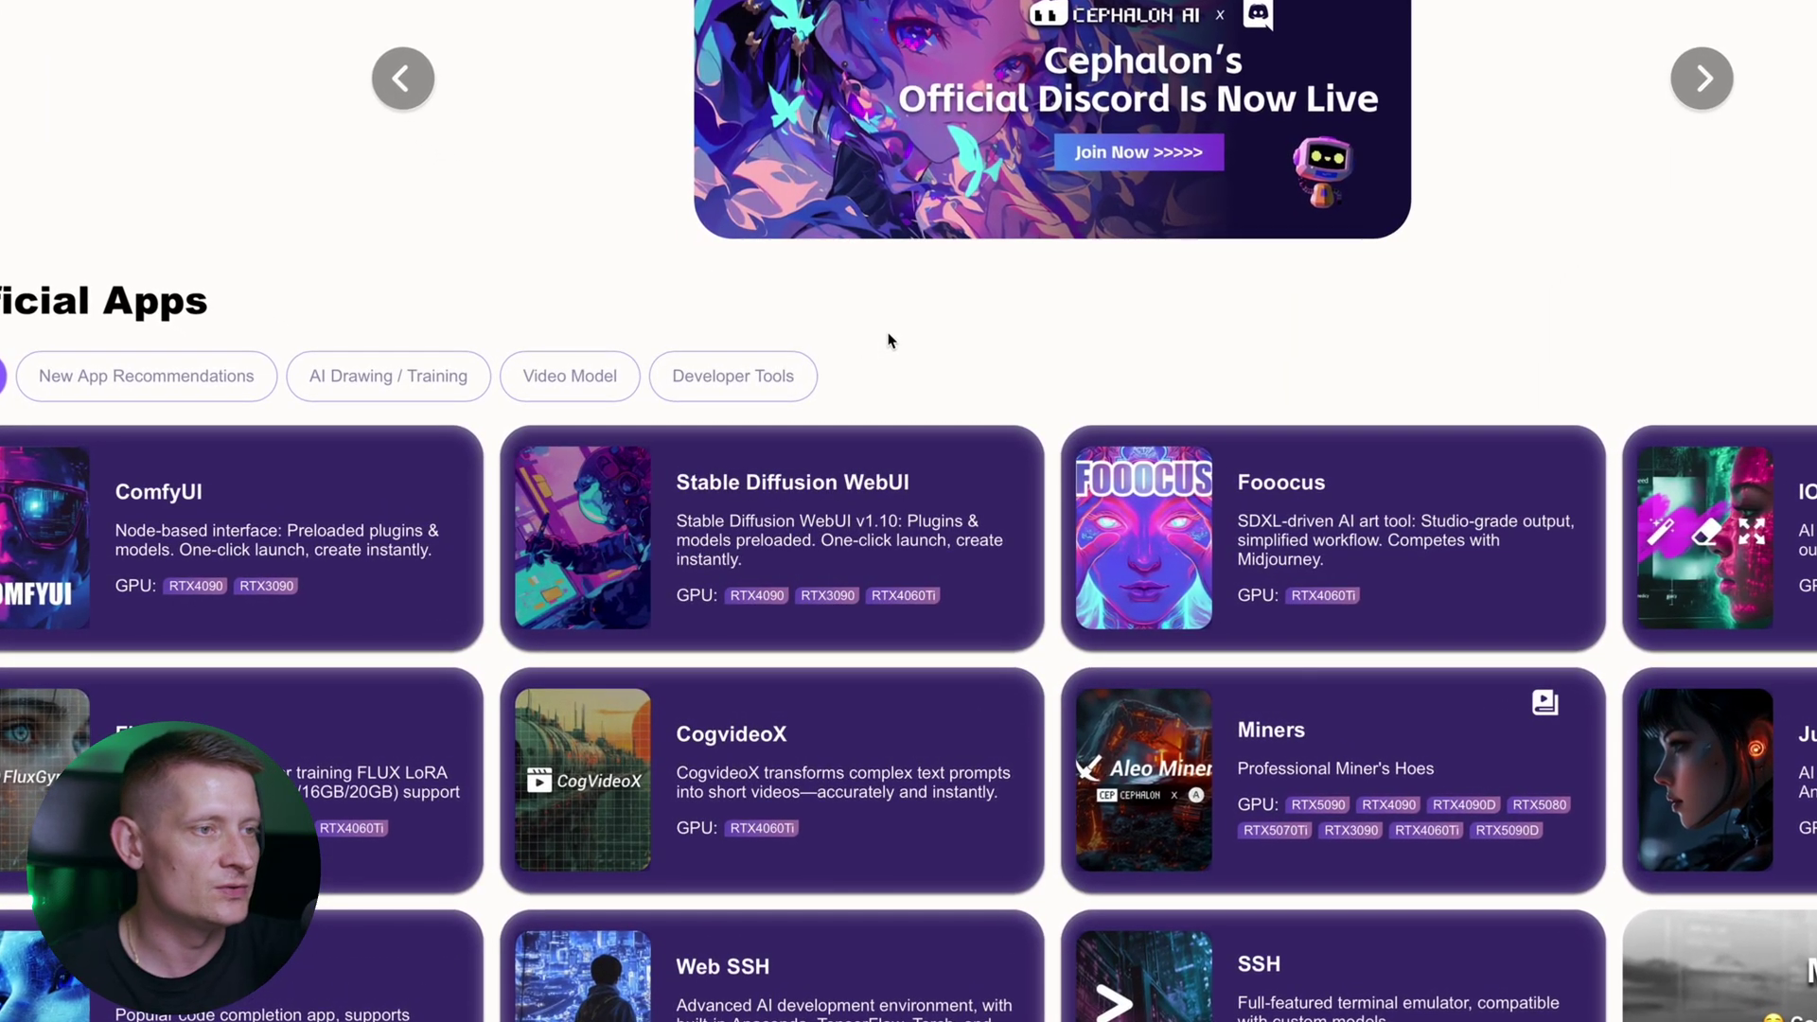
mouse_move(829, 513)
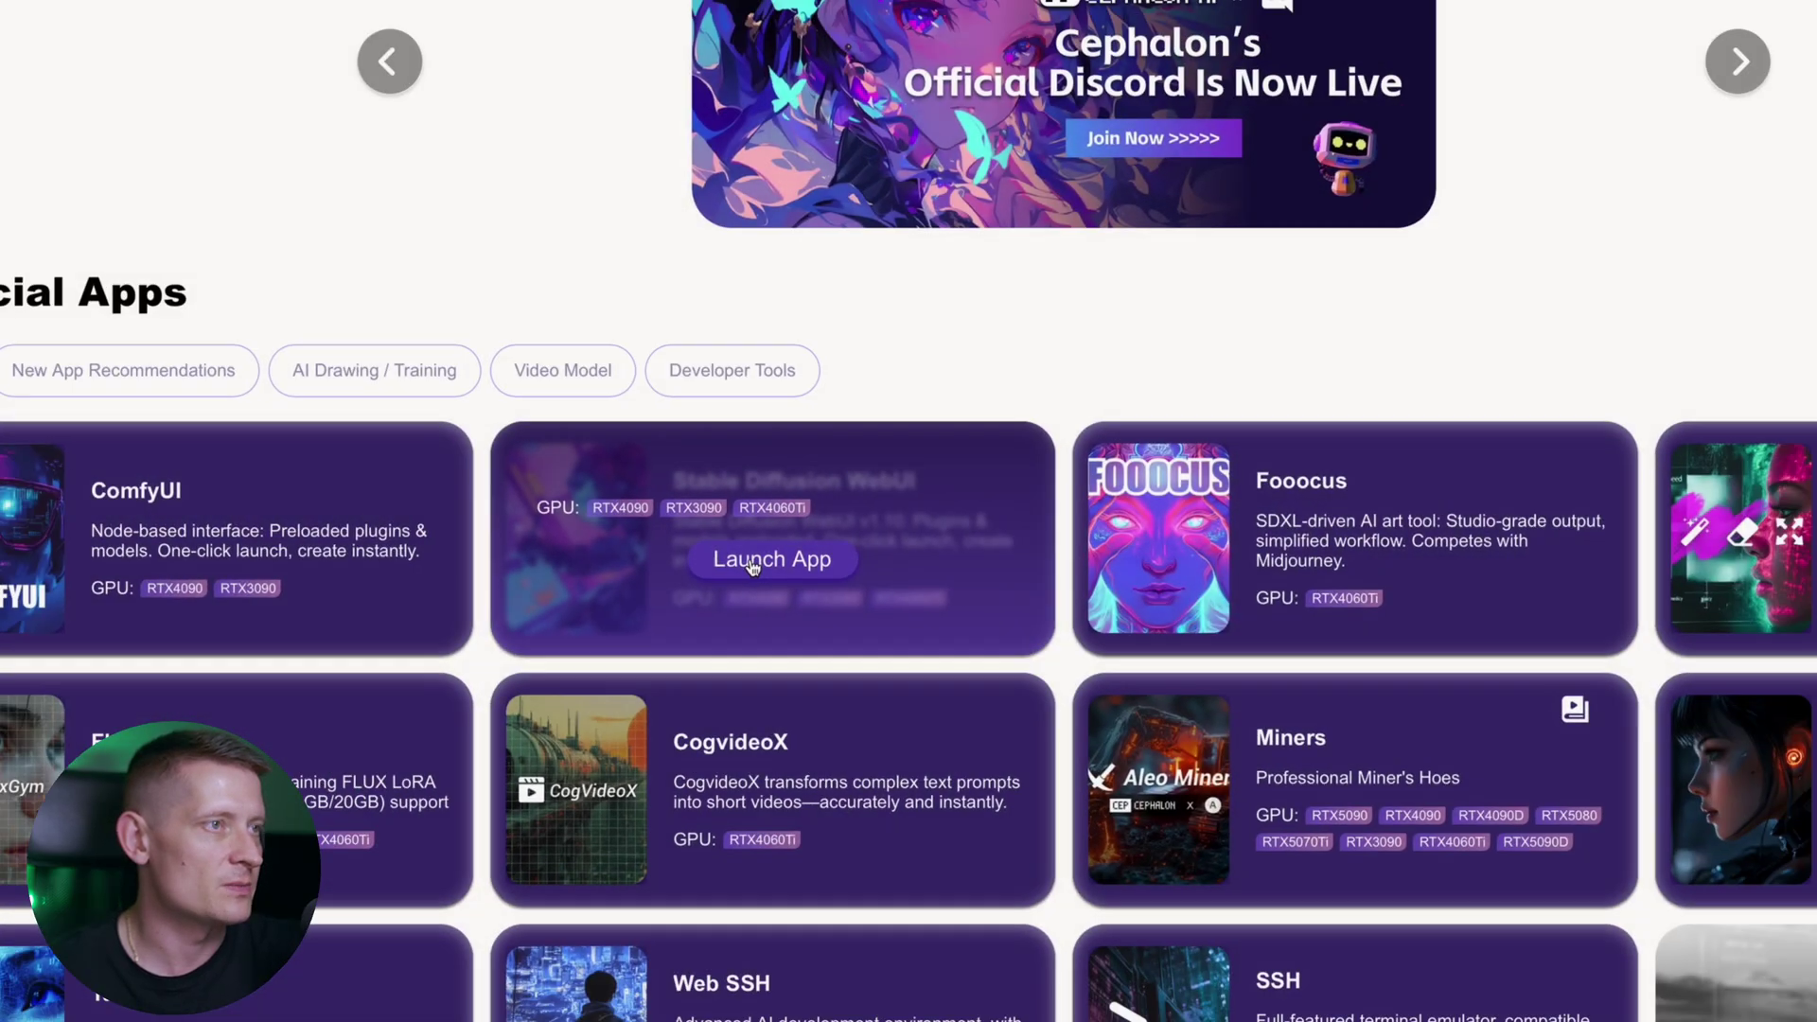
- Start a new Stable Diffusion WebUI app on a Normal Server with the 4090 GPU (24GB VRAM)
click(762, 617)
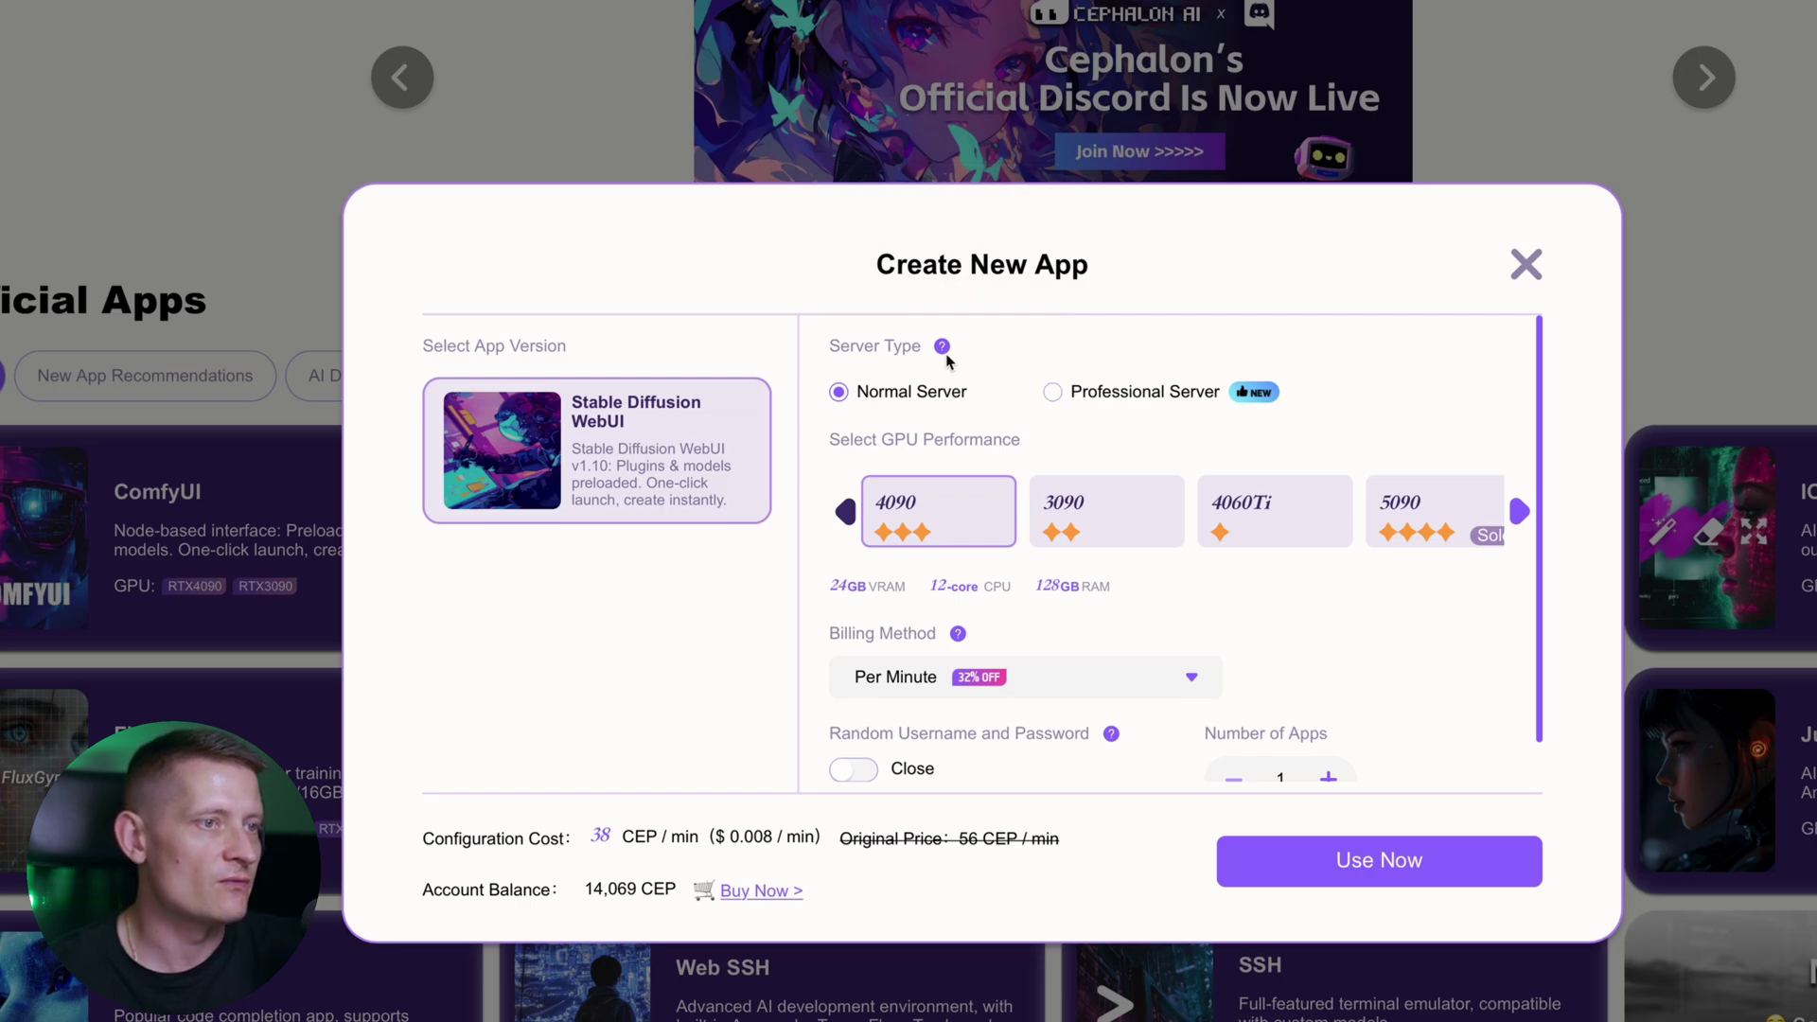
mouse_move(941, 352)
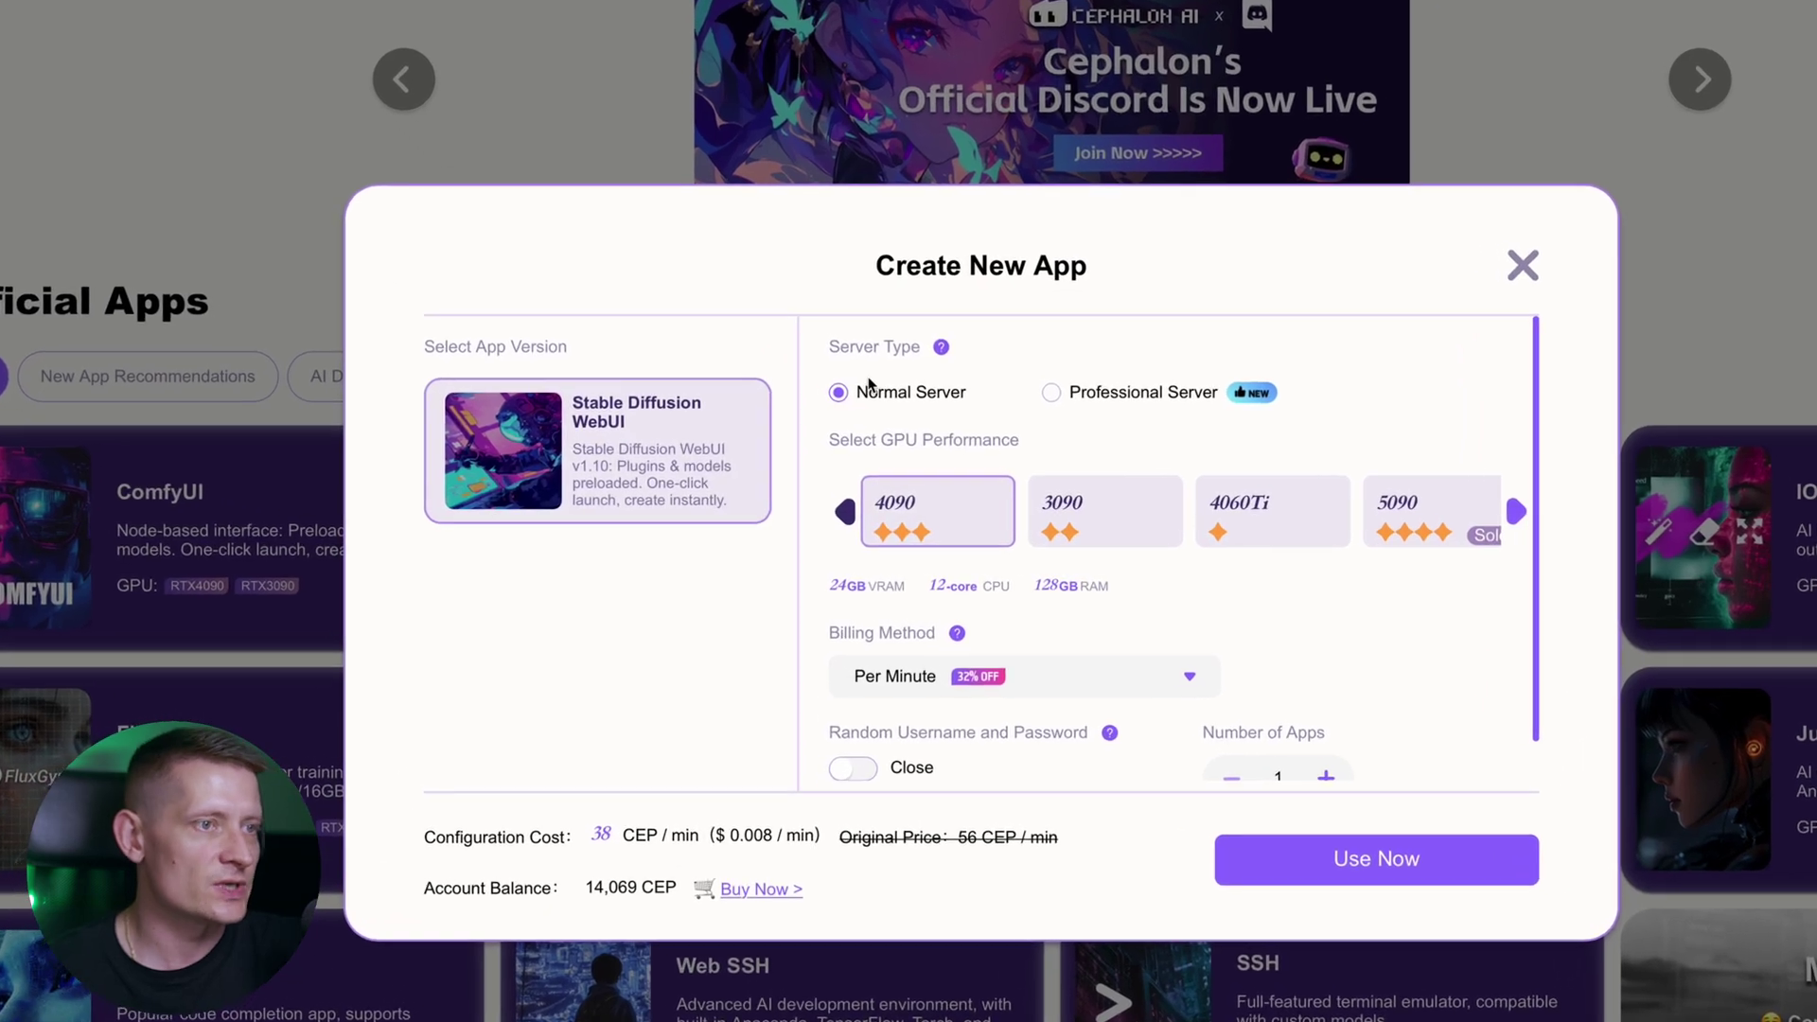
scroll(1027, 573, down, 1)
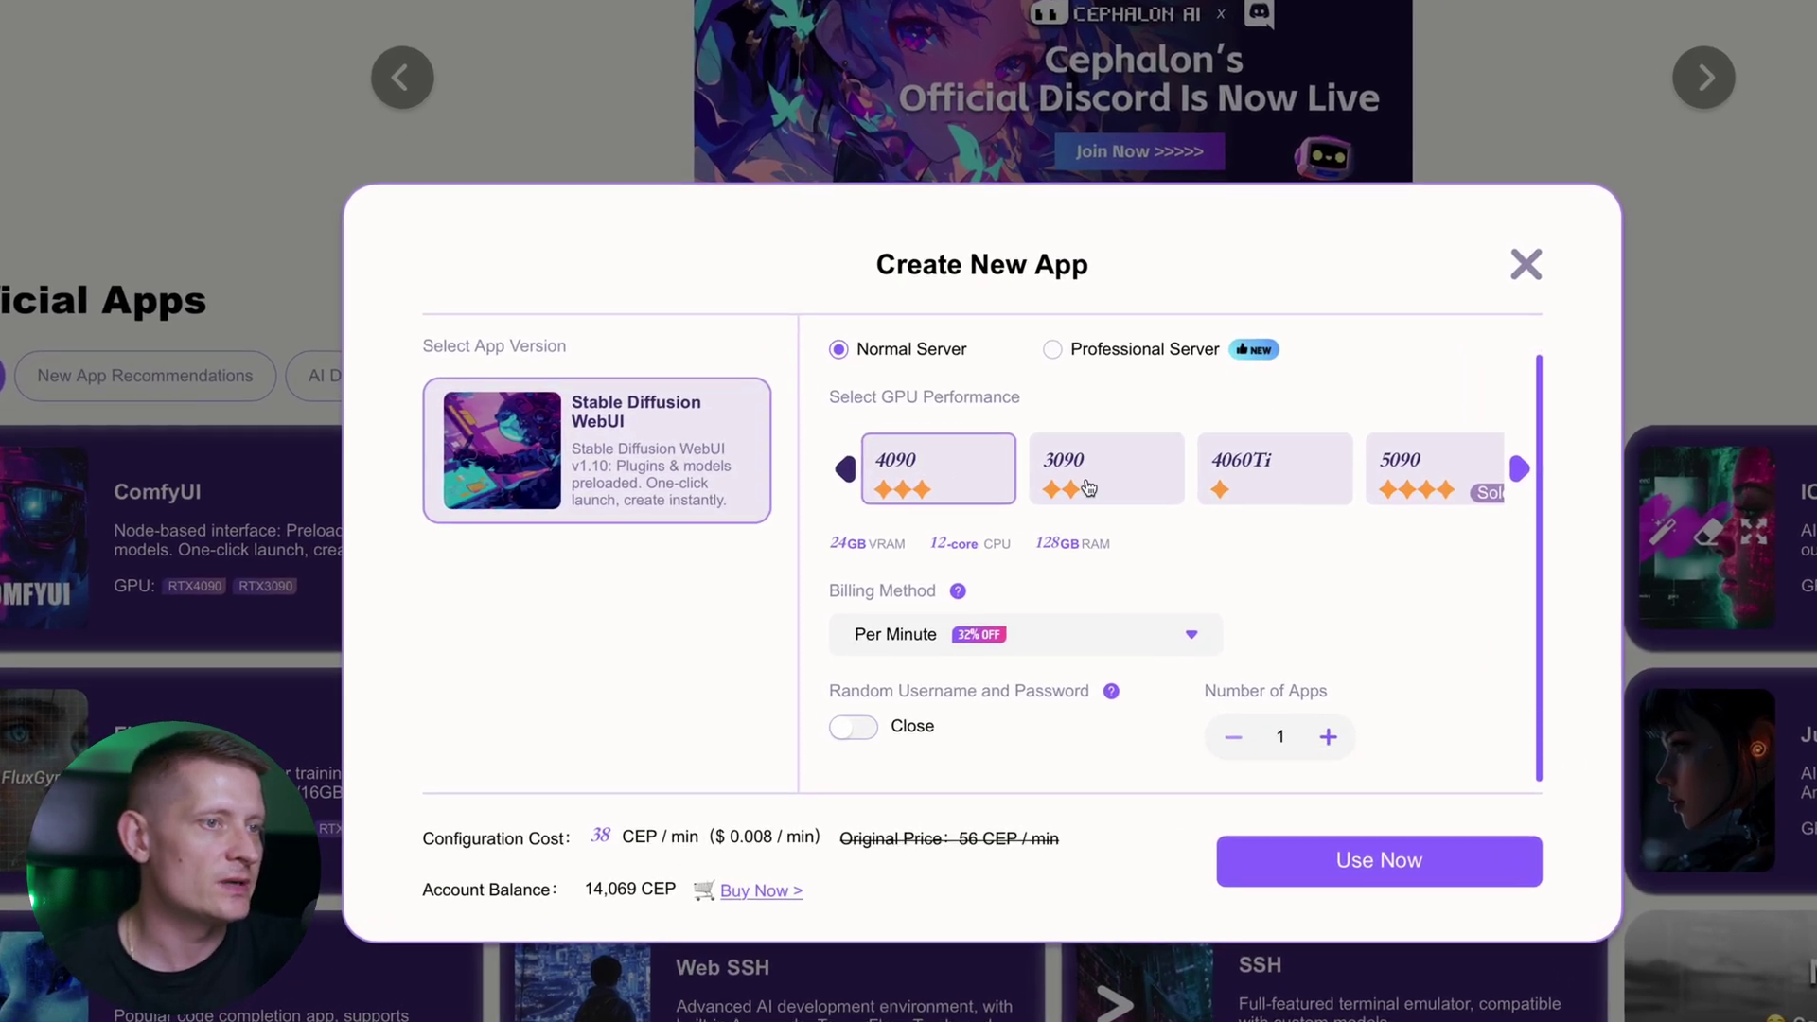
drag(1102, 544, 791, 545)
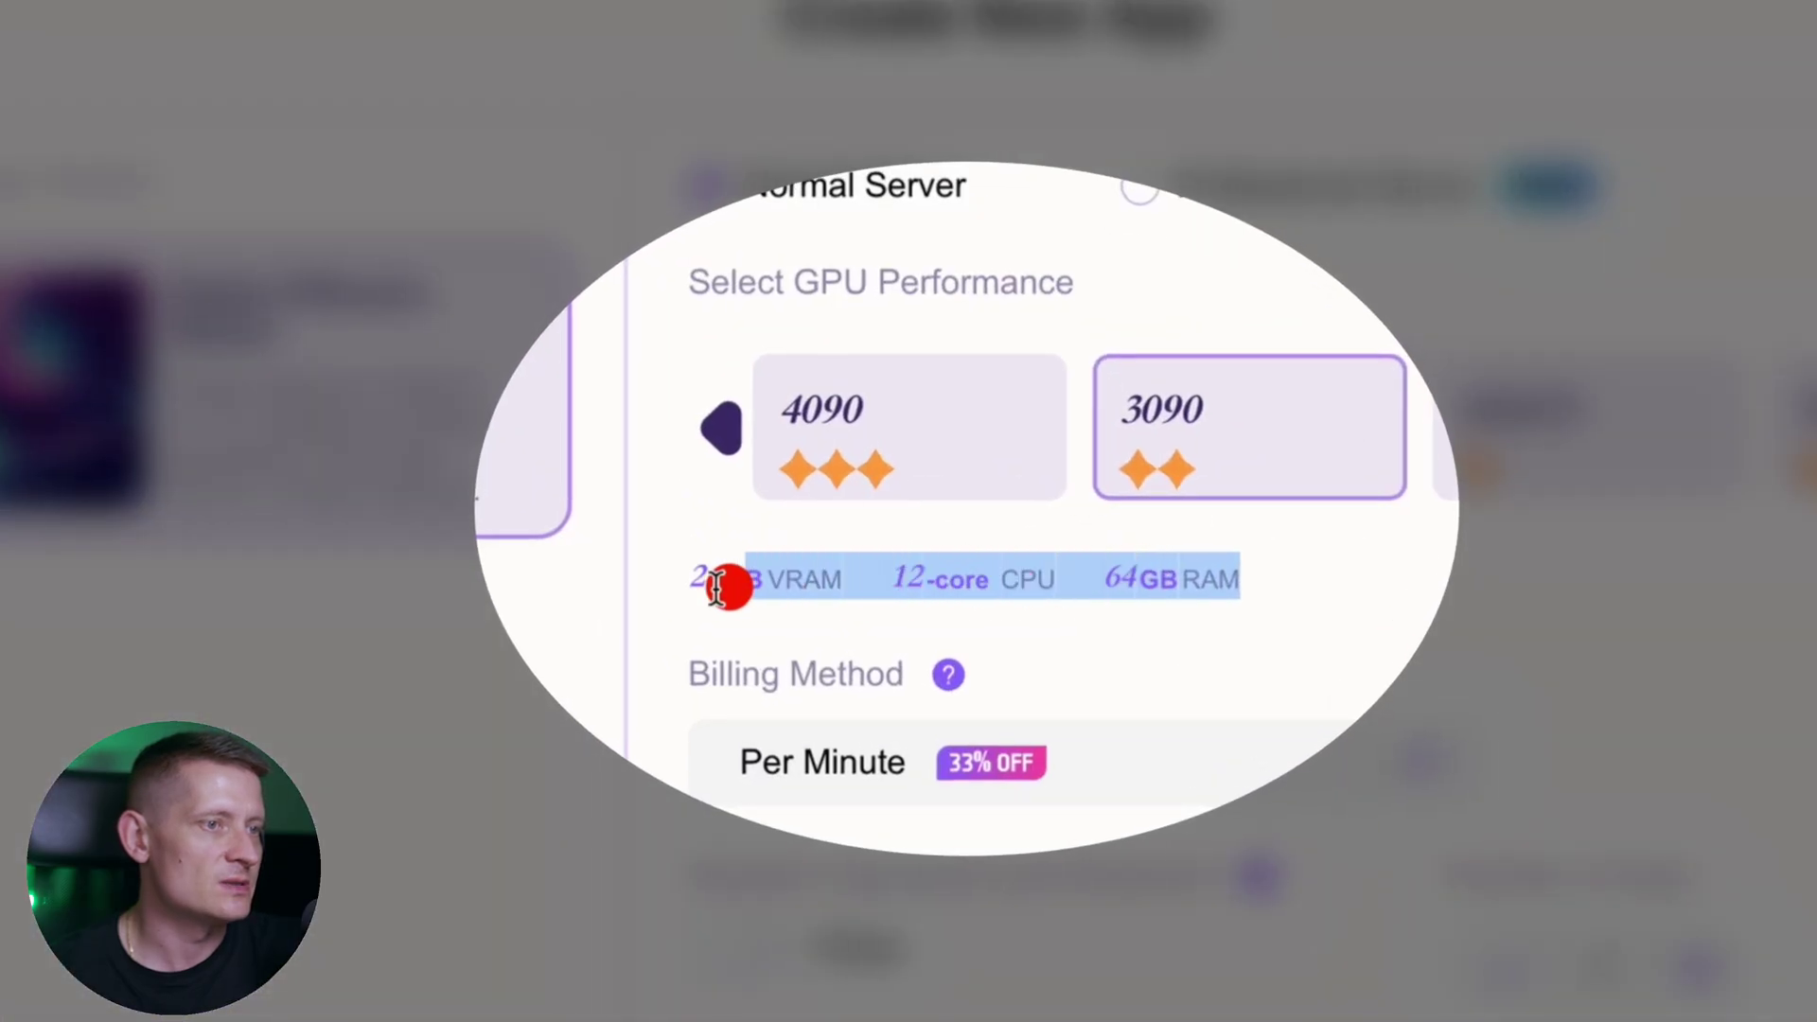
drag(612, 581, 774, 588)
click(993, 422)
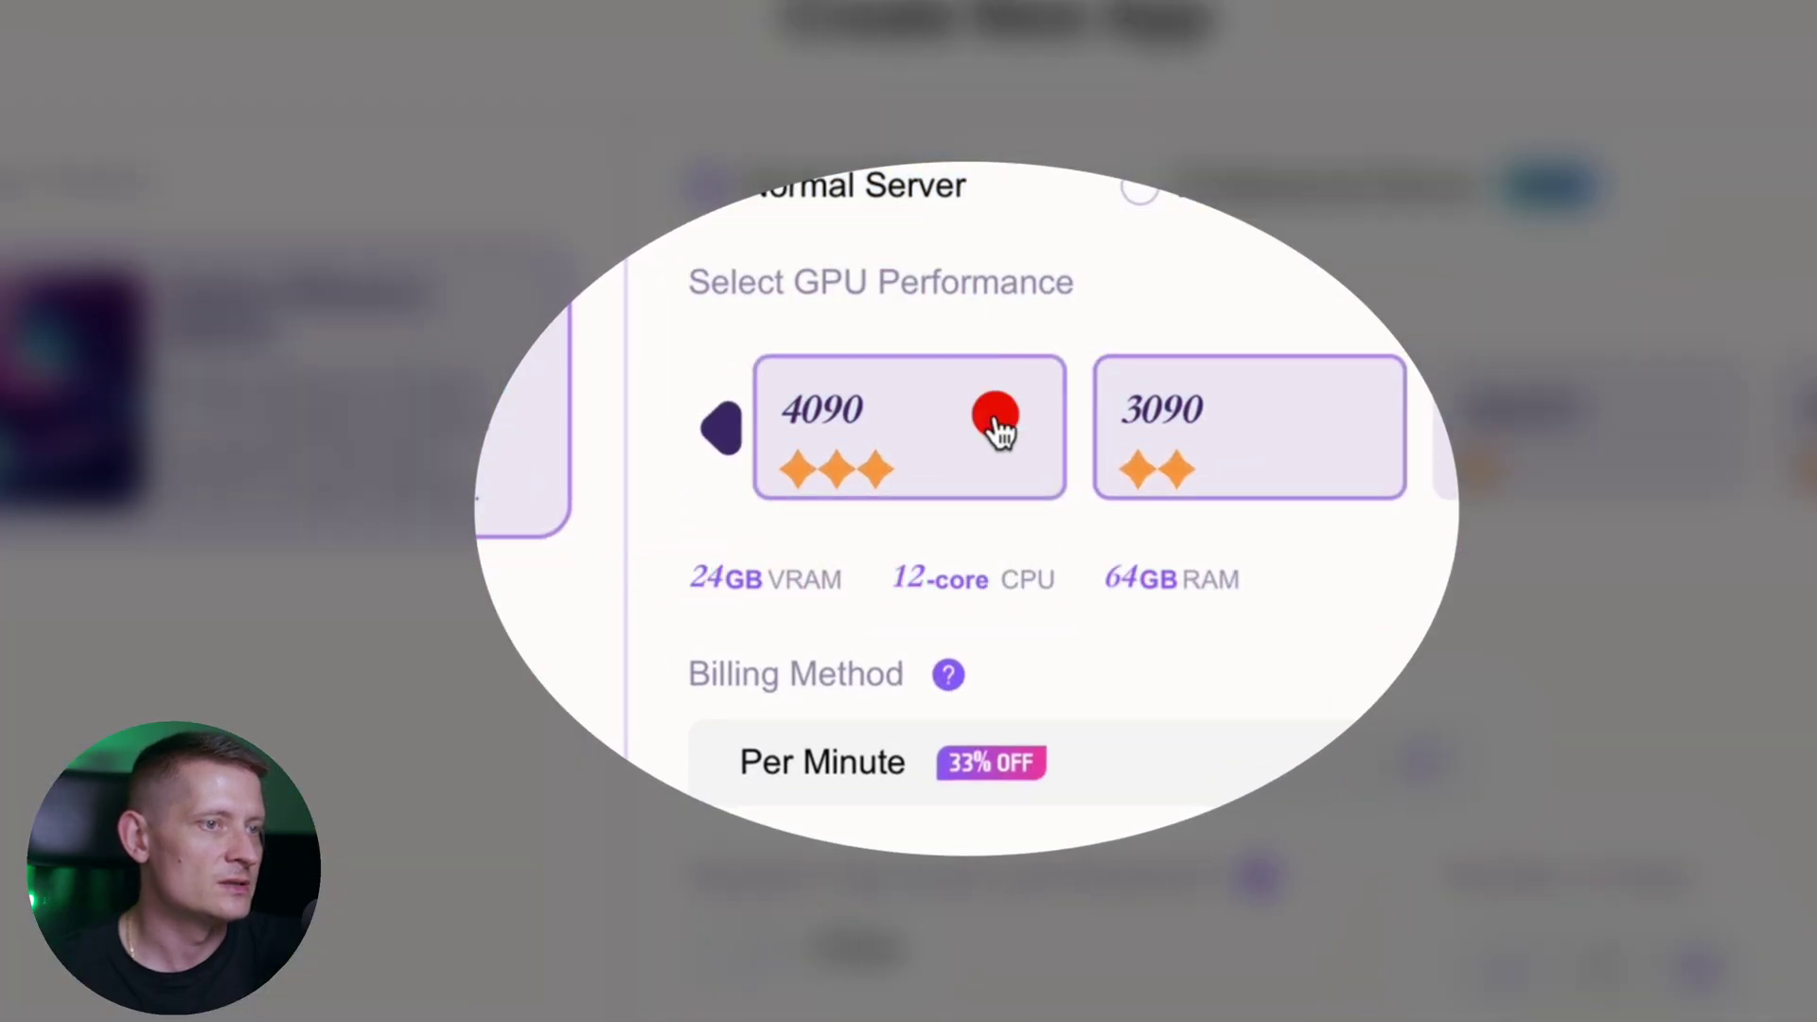
drag(1279, 585, 714, 577)
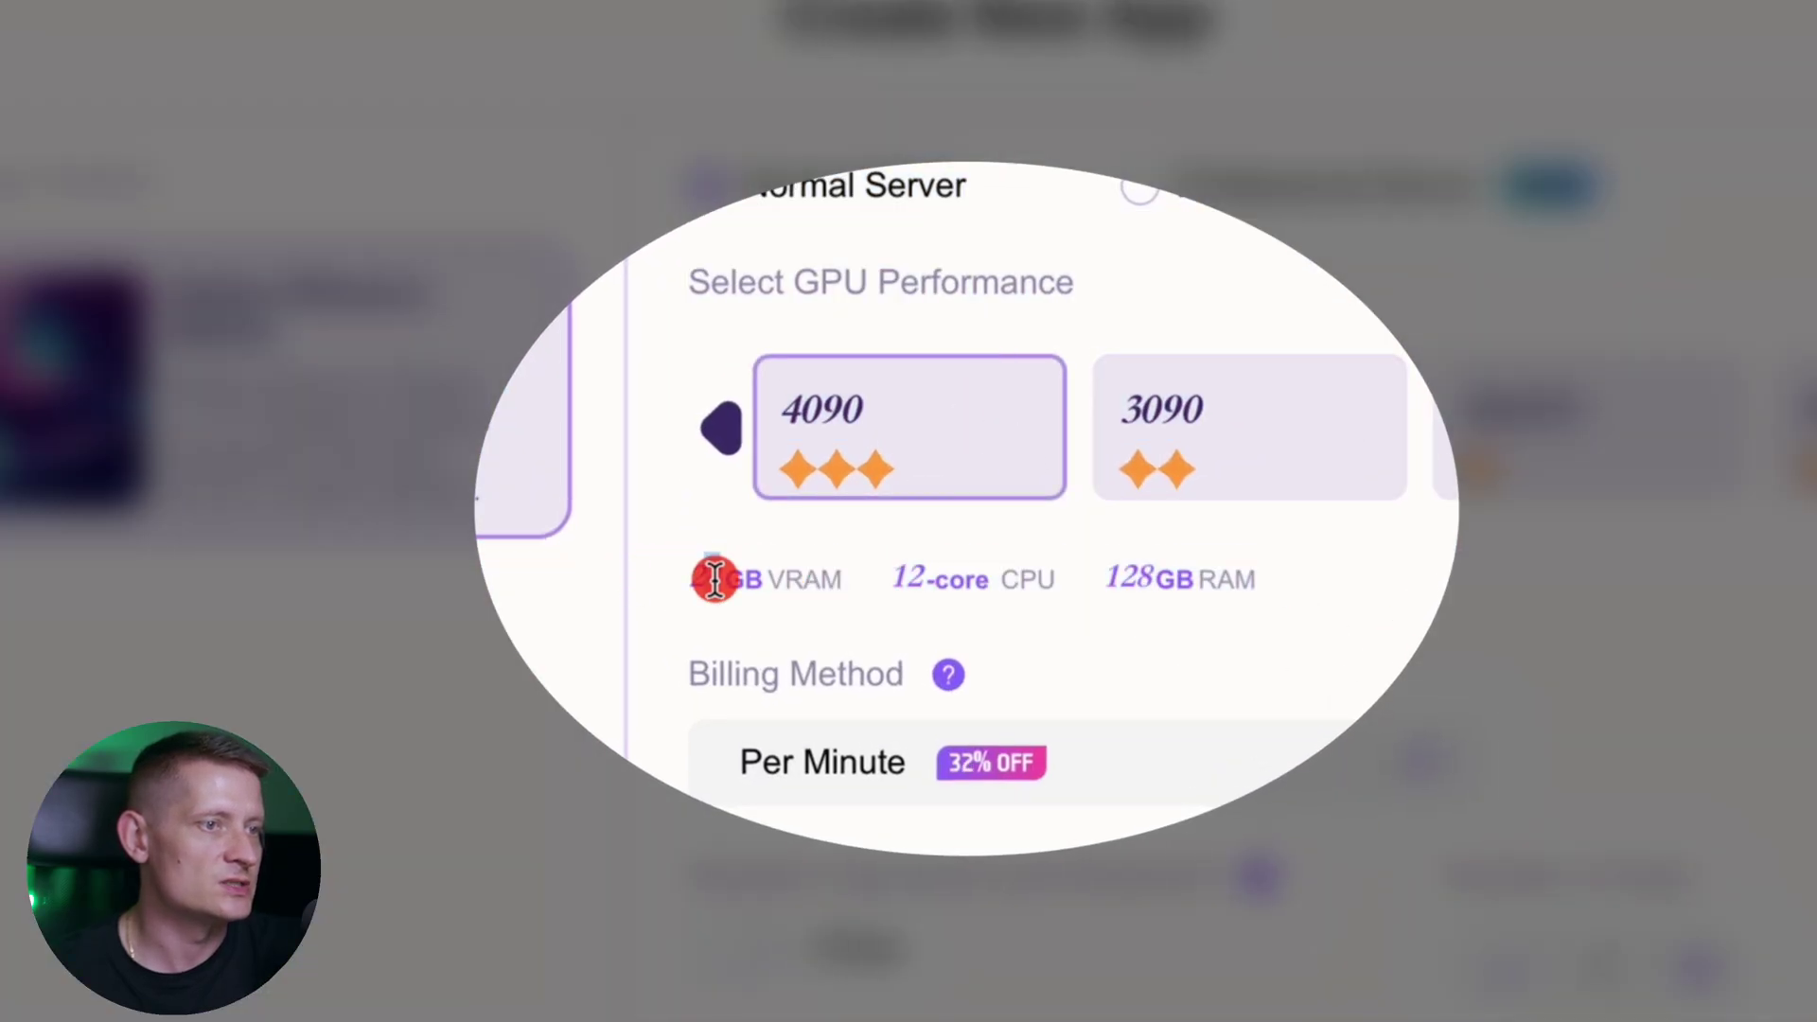
click(811, 430)
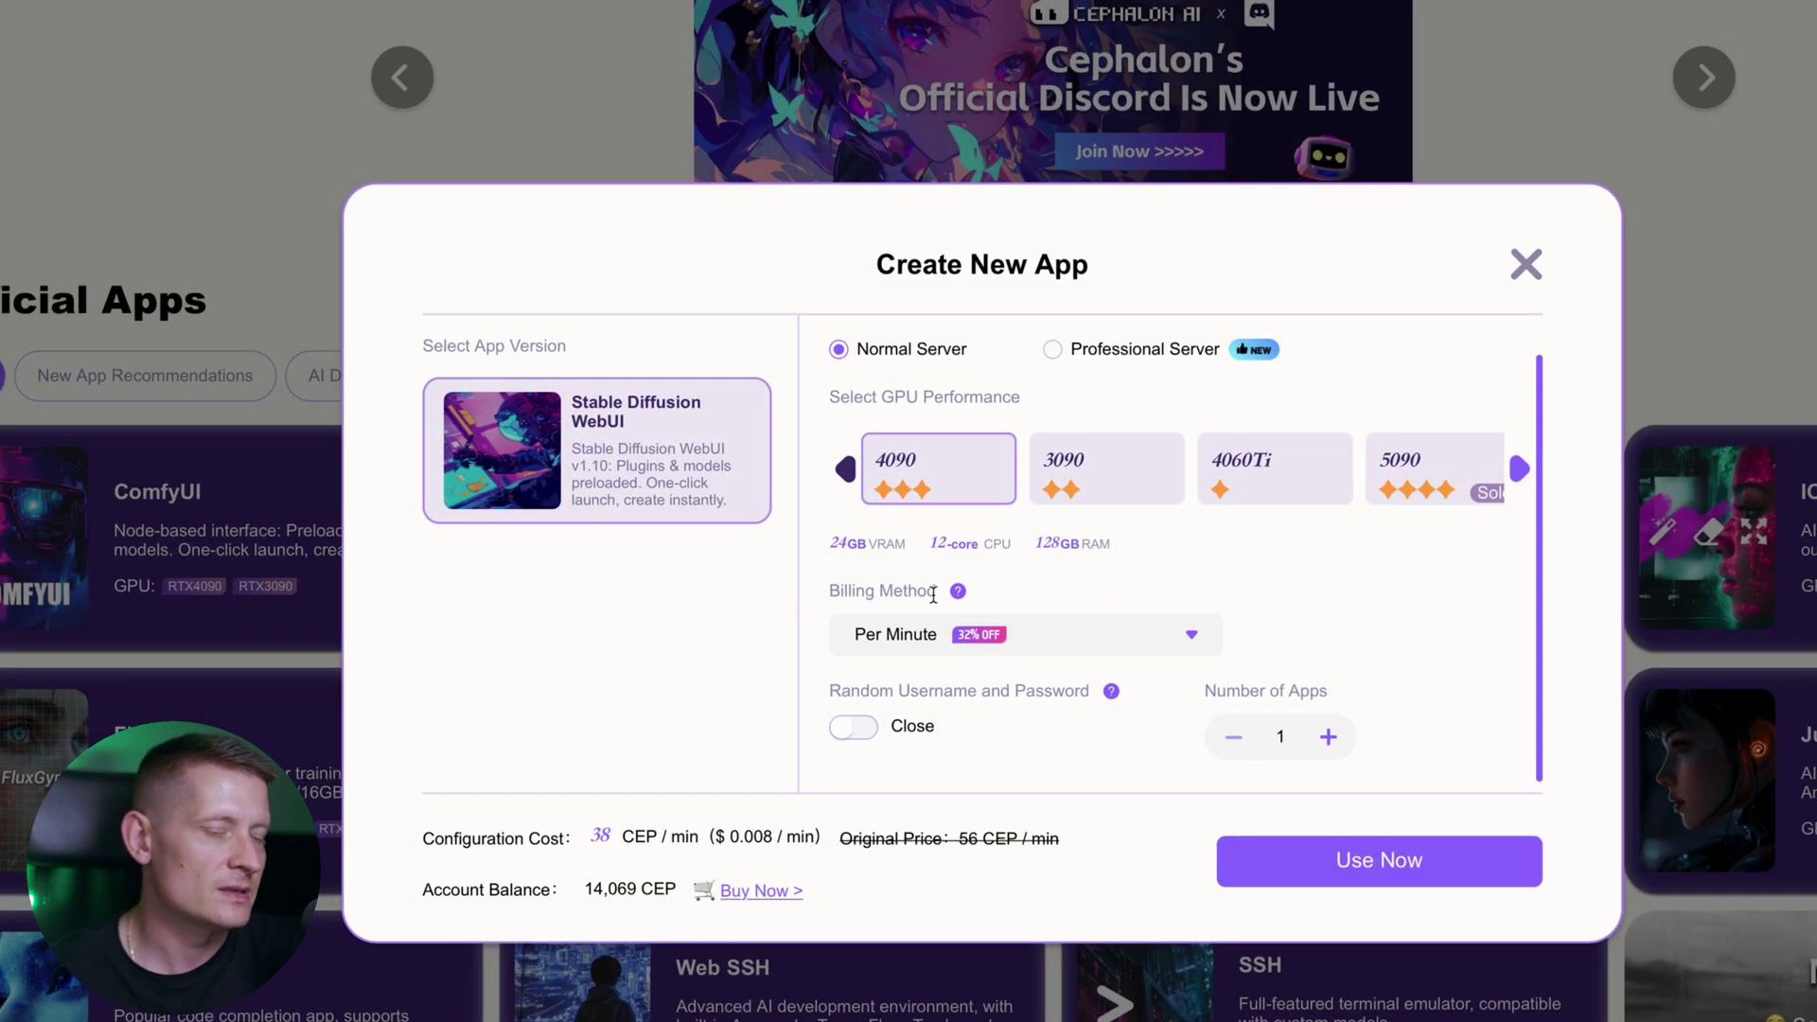
click(1077, 653)
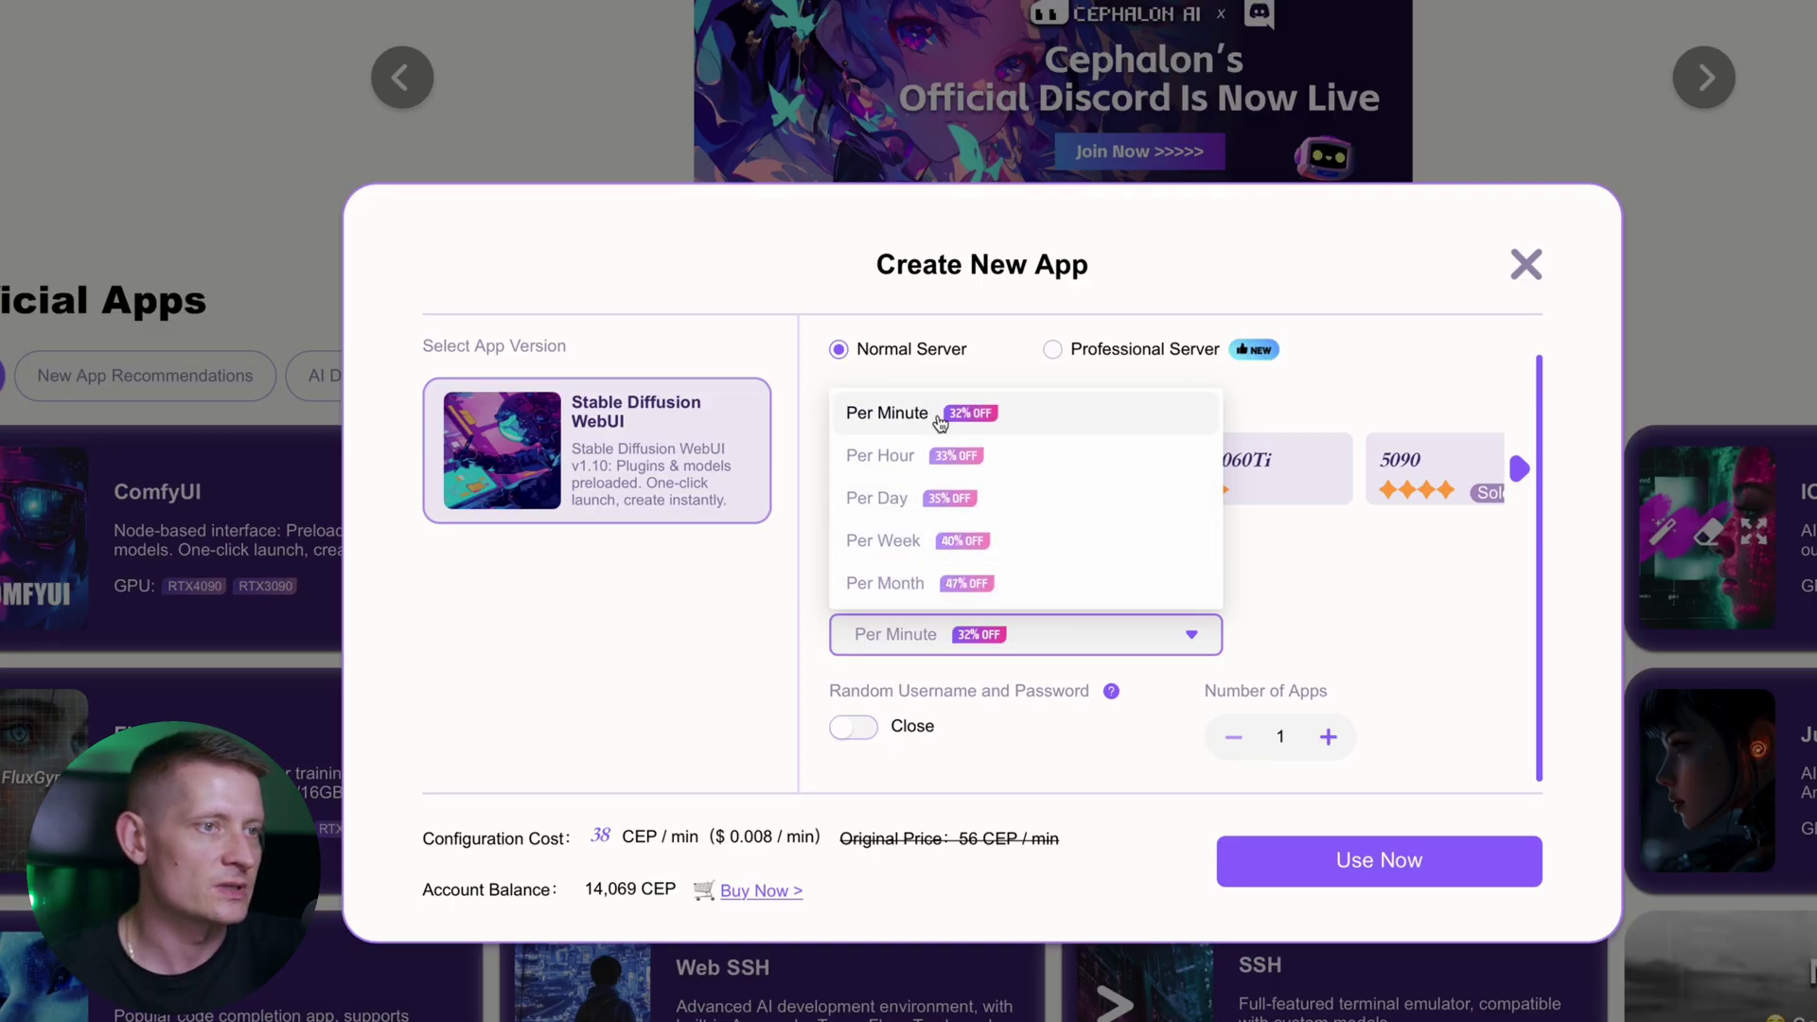
click(970, 416)
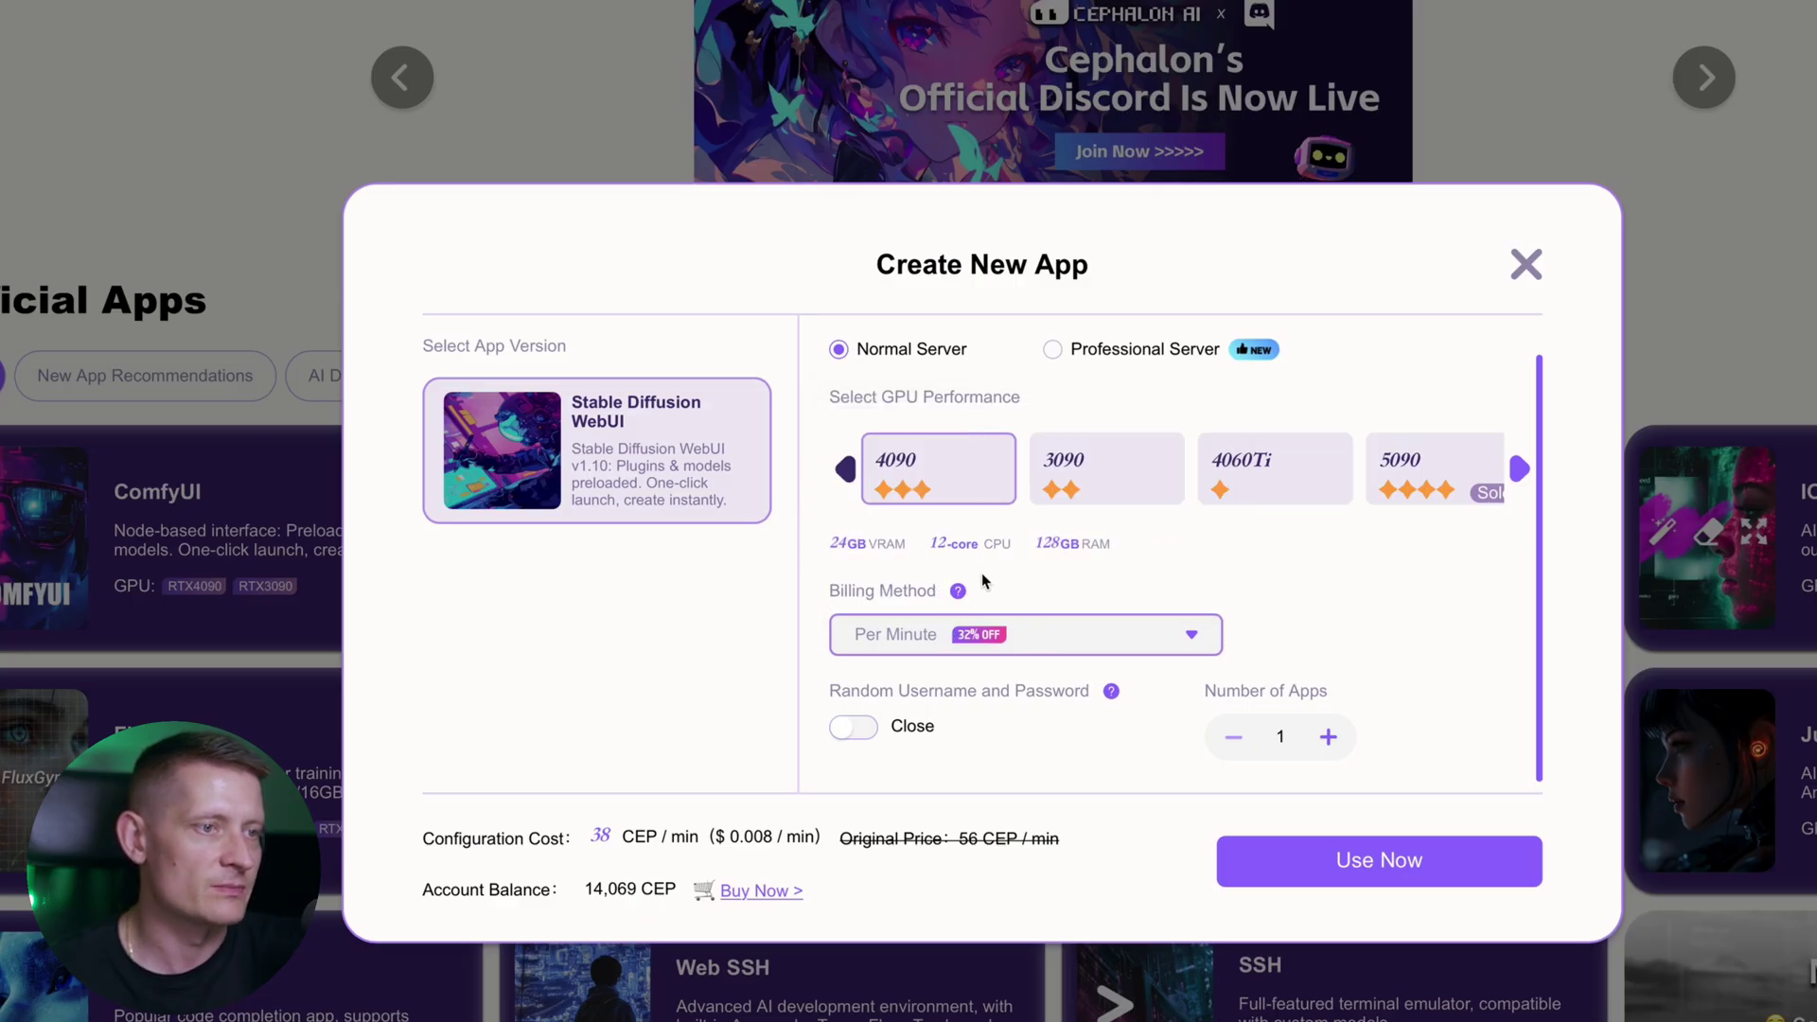
click(985, 636)
click(946, 458)
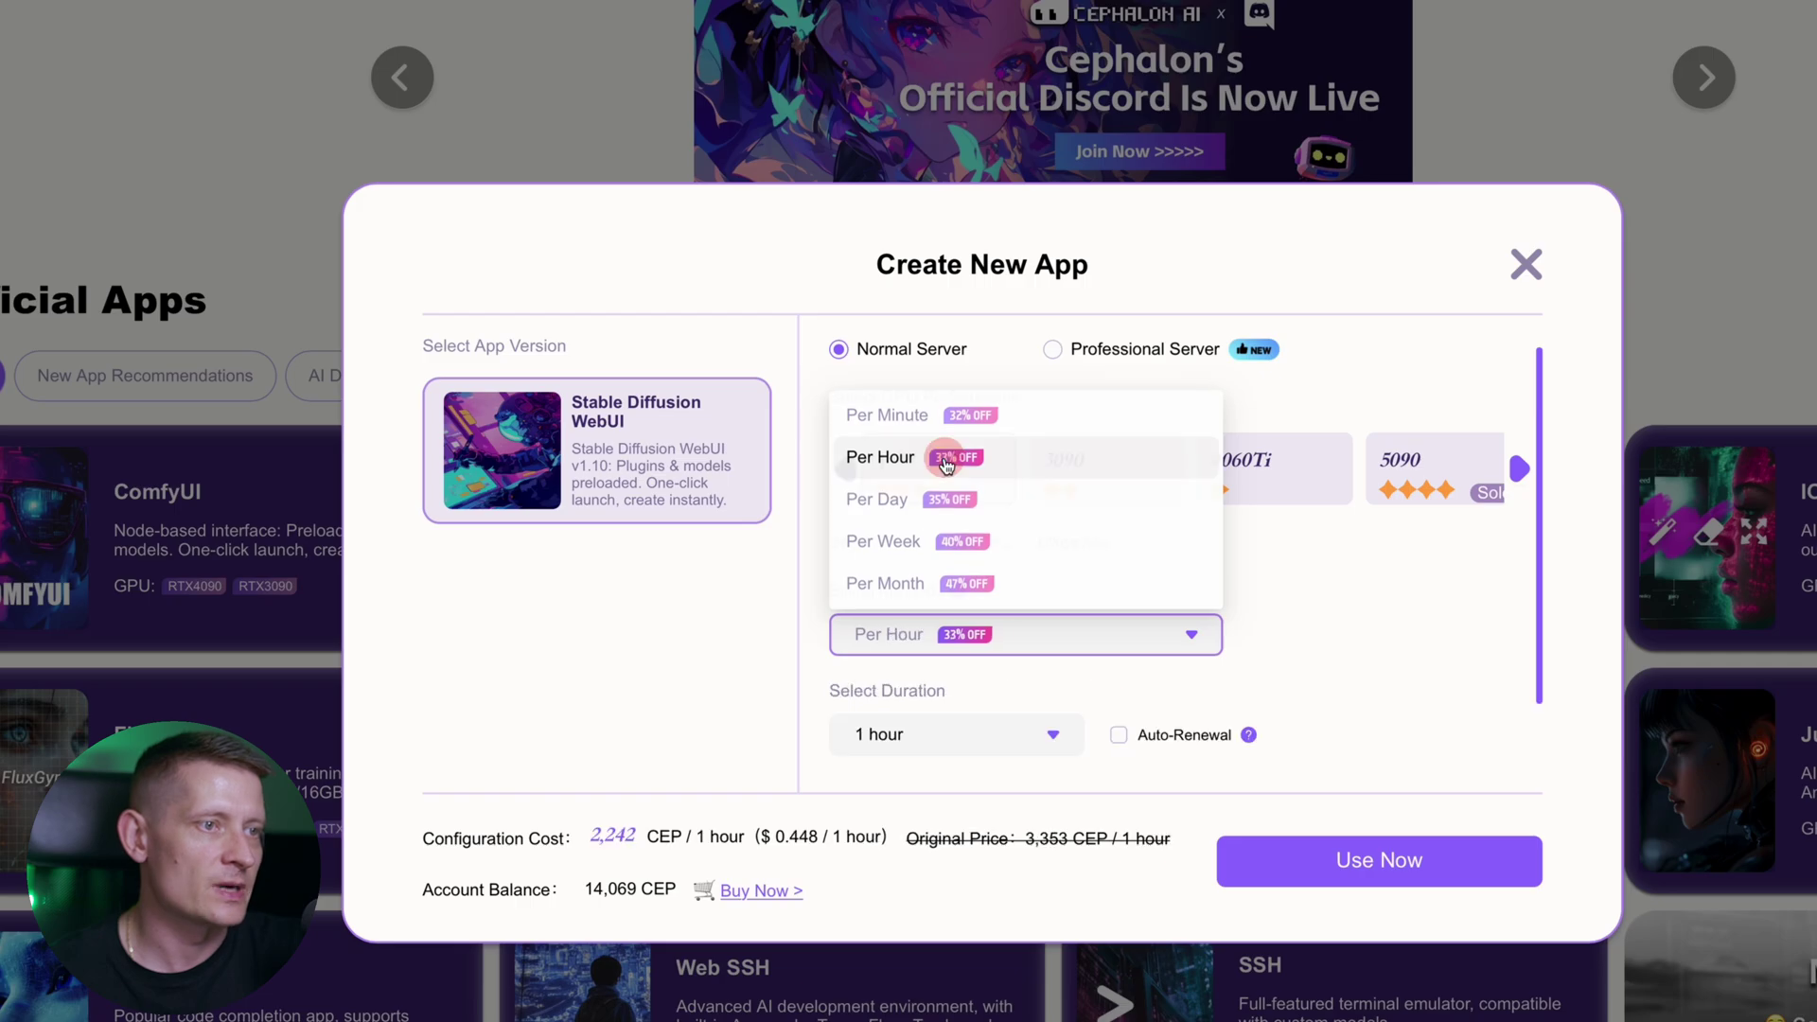
click(955, 651)
click(946, 502)
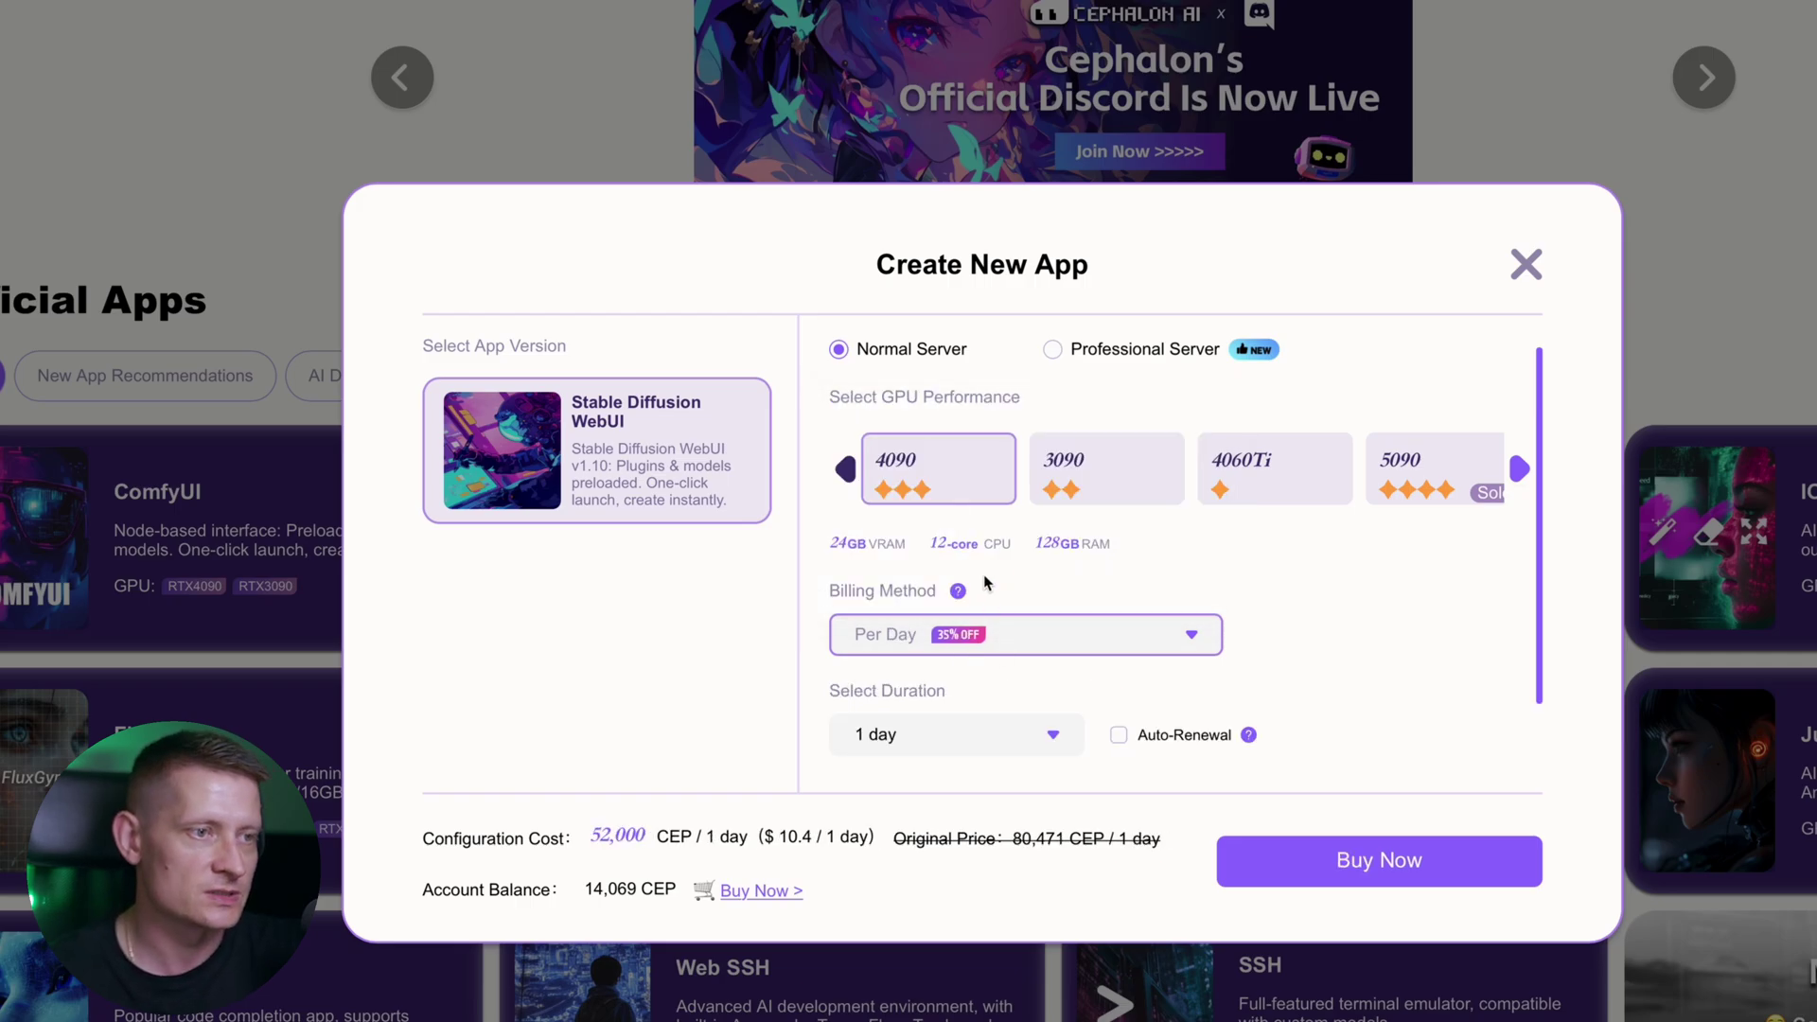
click(963, 642)
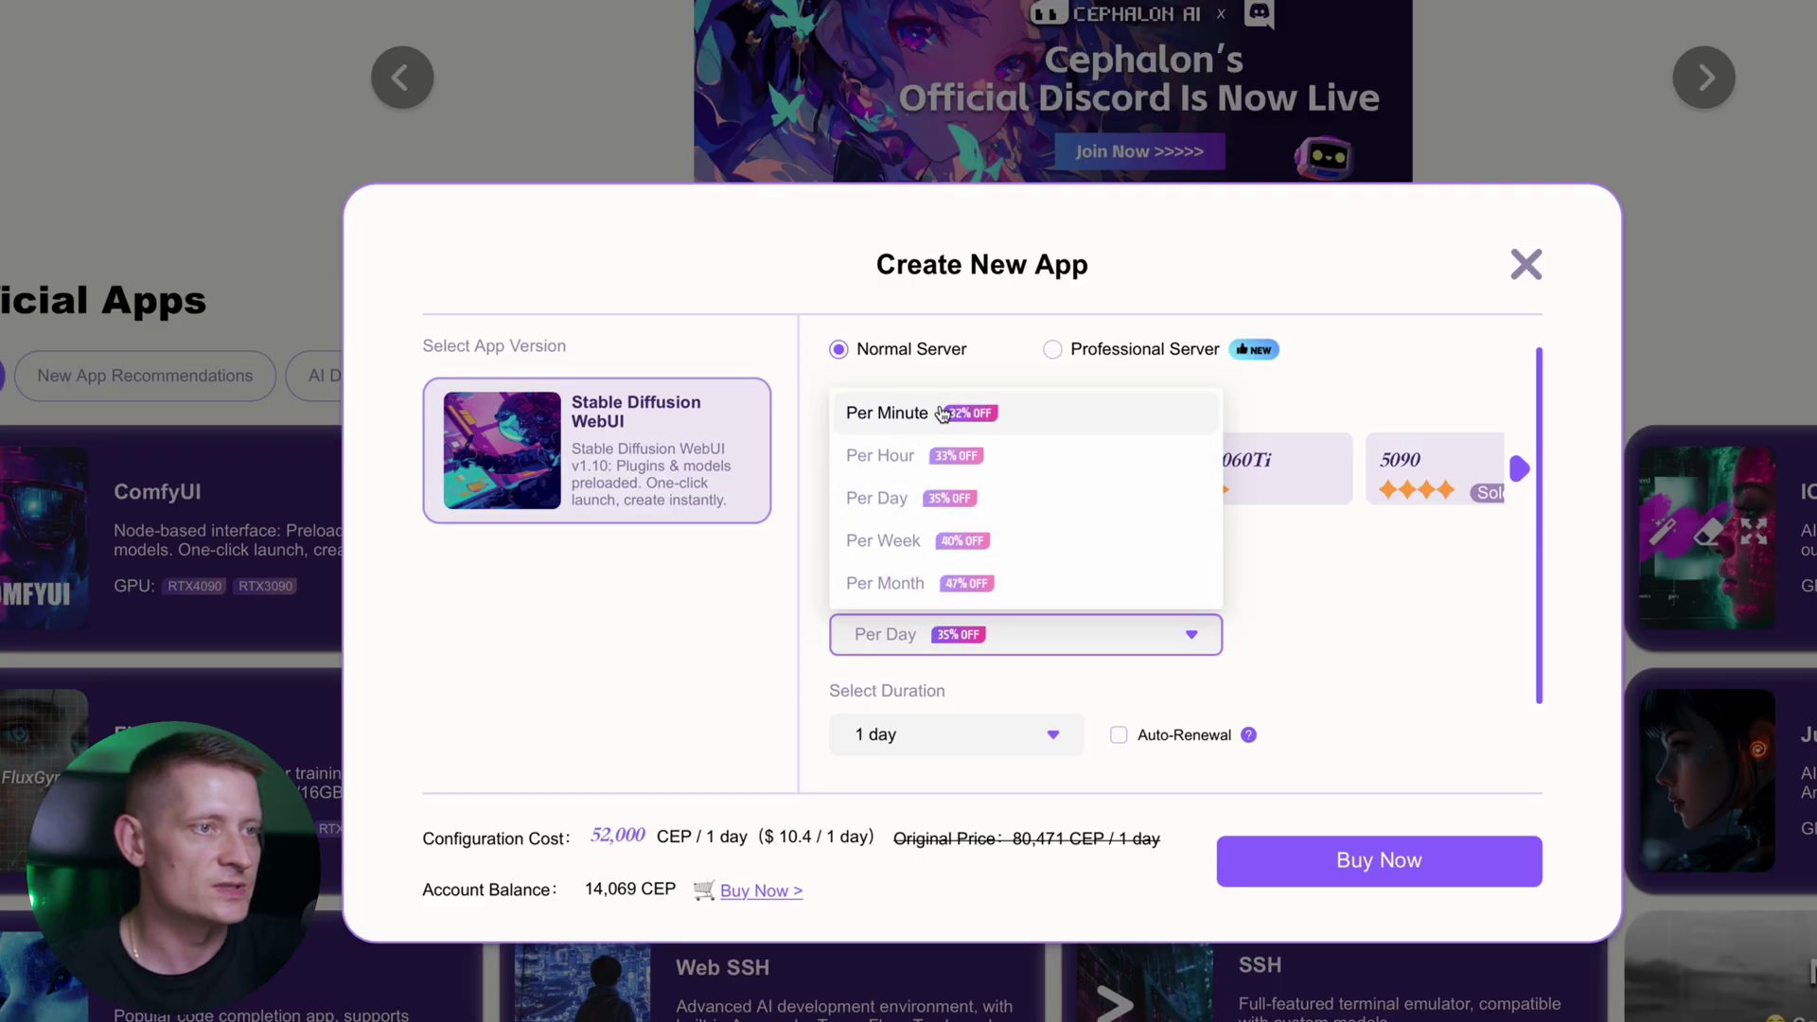
click(930, 457)
click(961, 630)
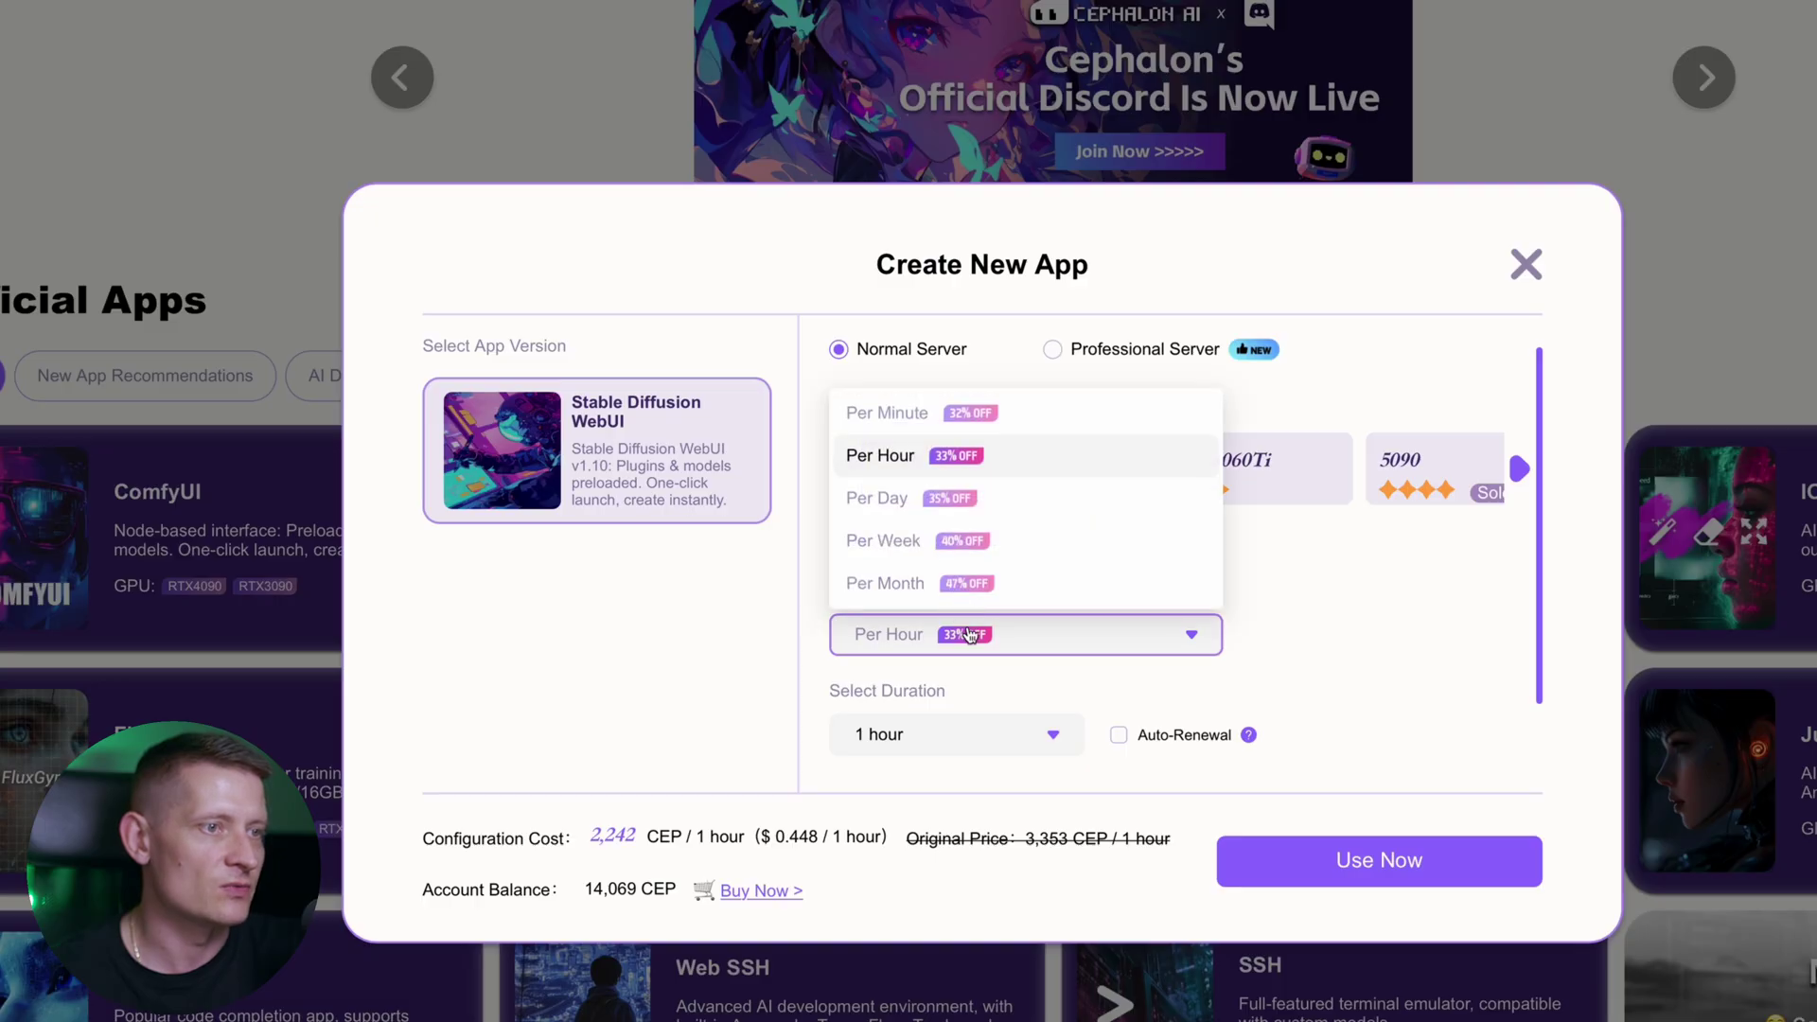
click(961, 423)
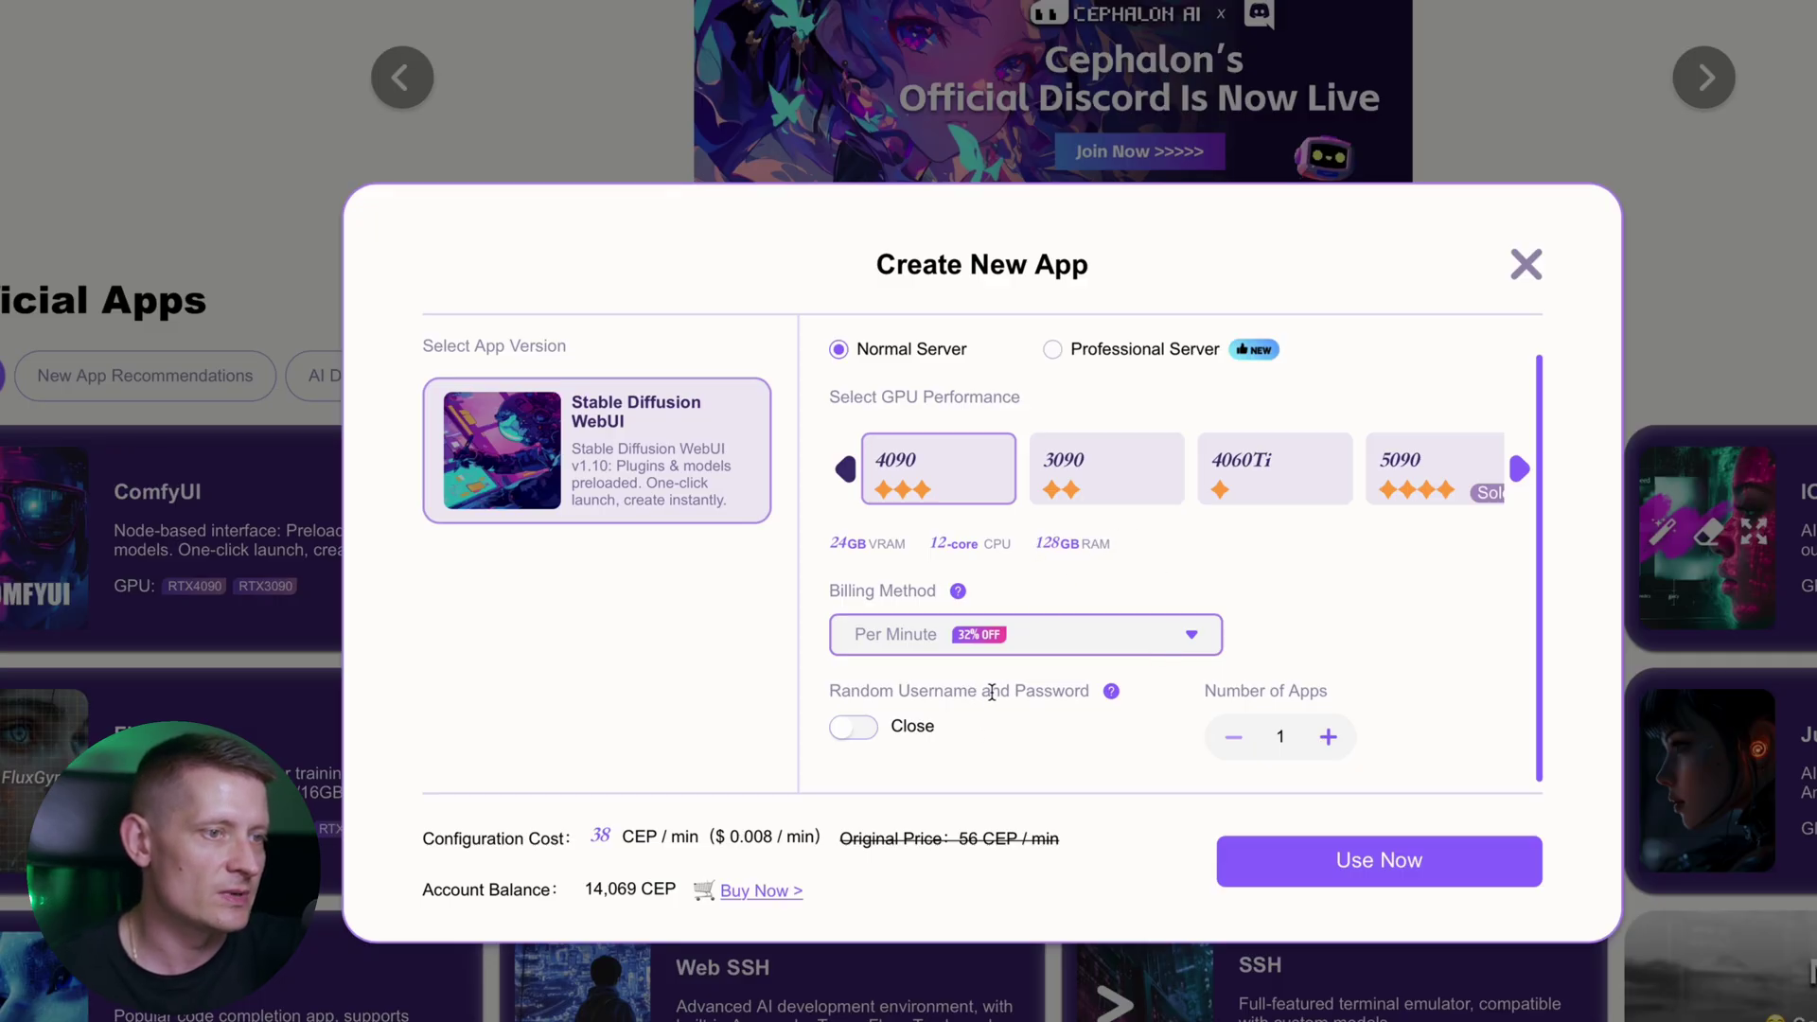
- Turn on the Random Username and Password option for the app
click(856, 726)
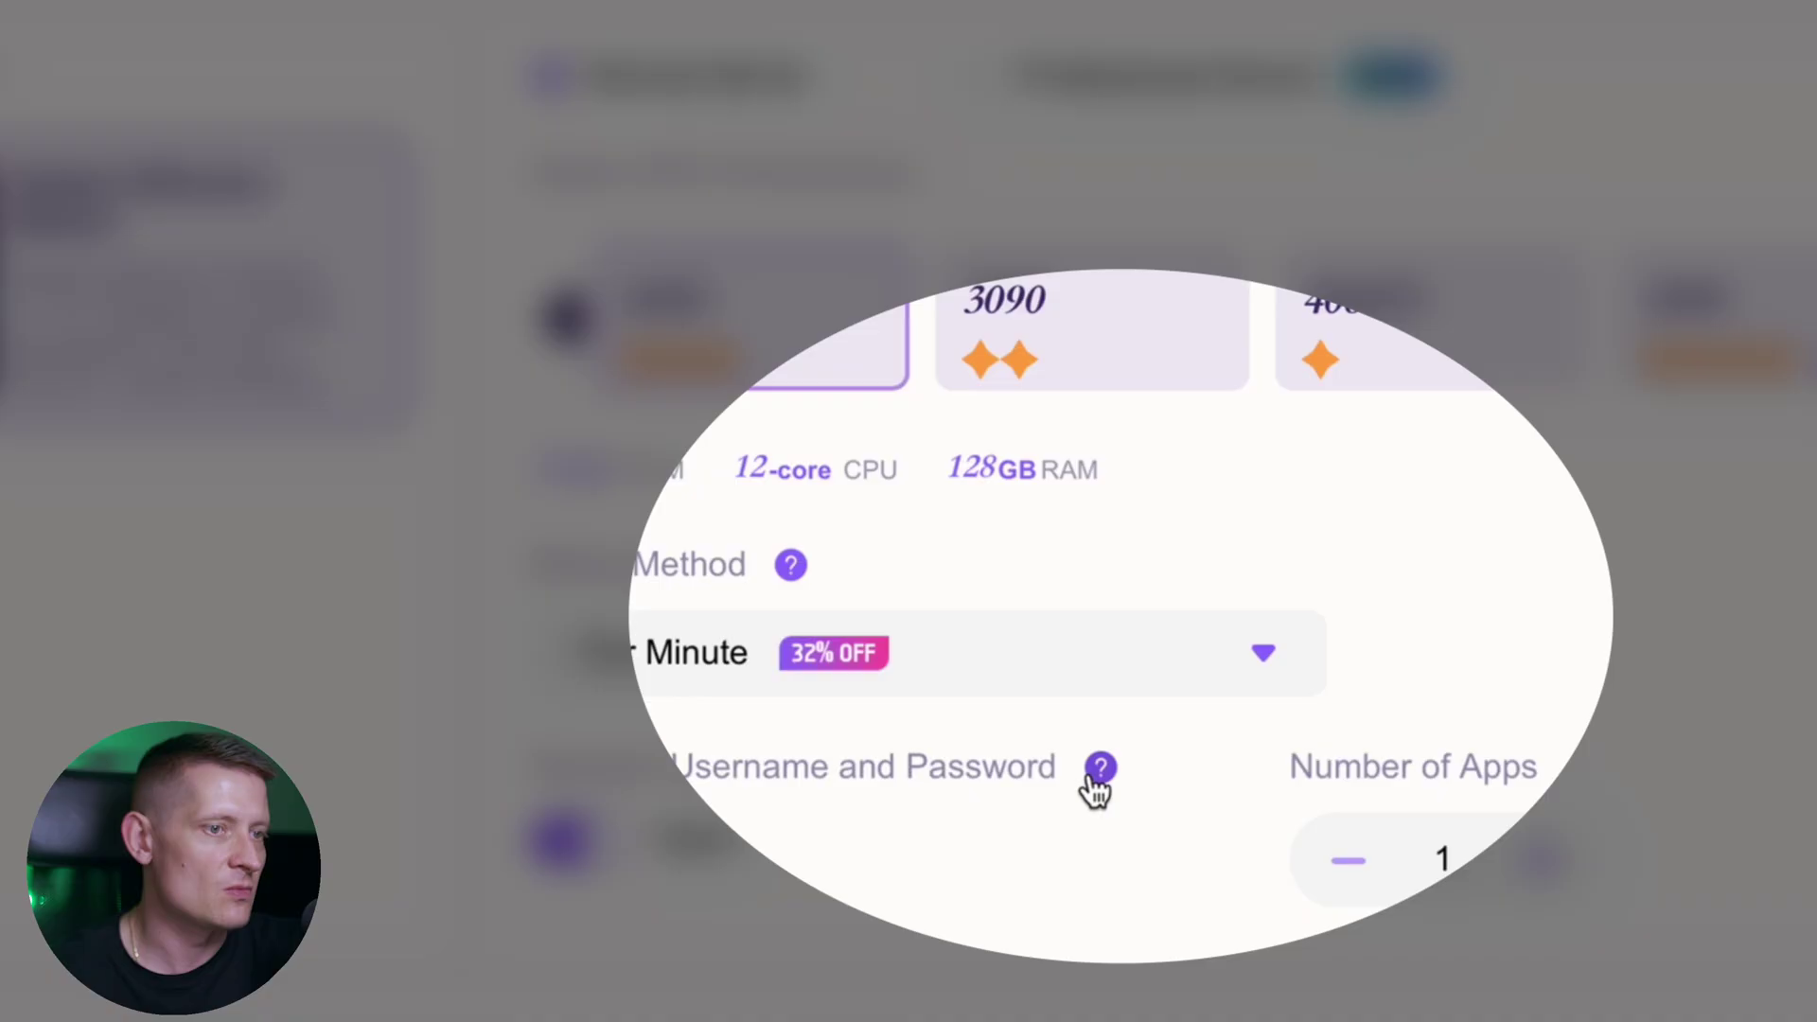
mouse_move(1111, 691)
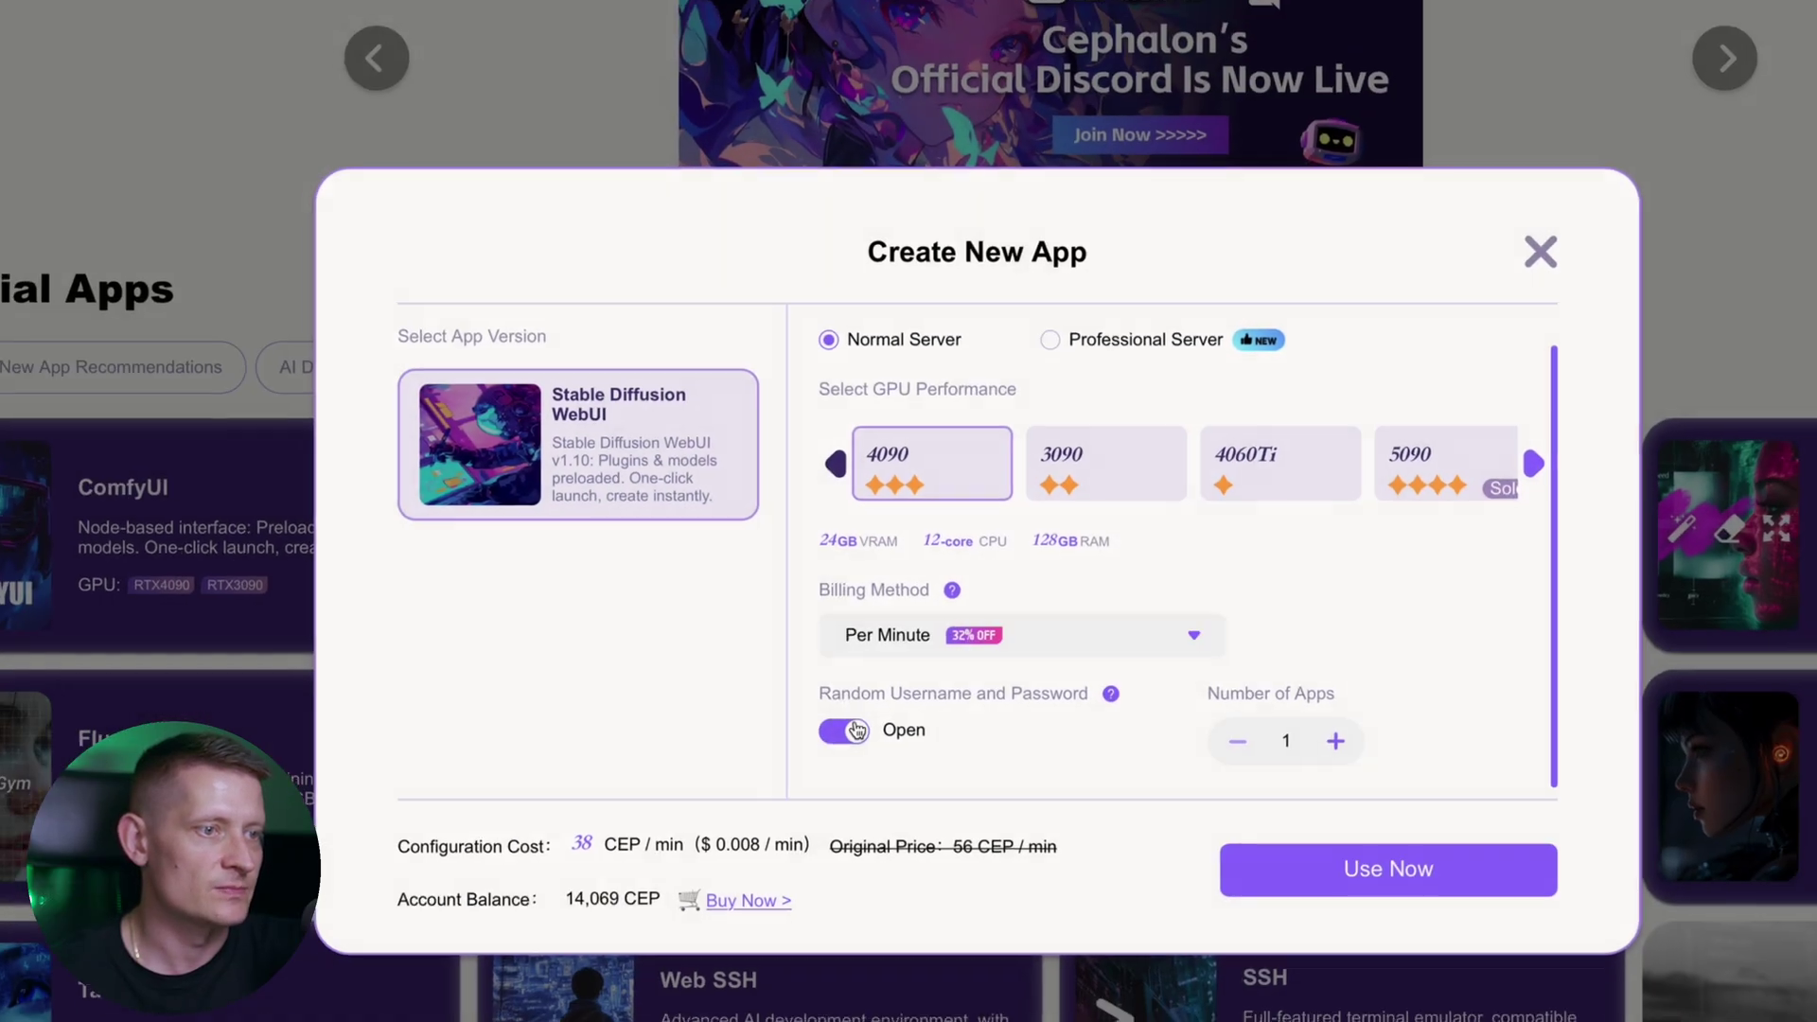
click(602, 850)
click(601, 850)
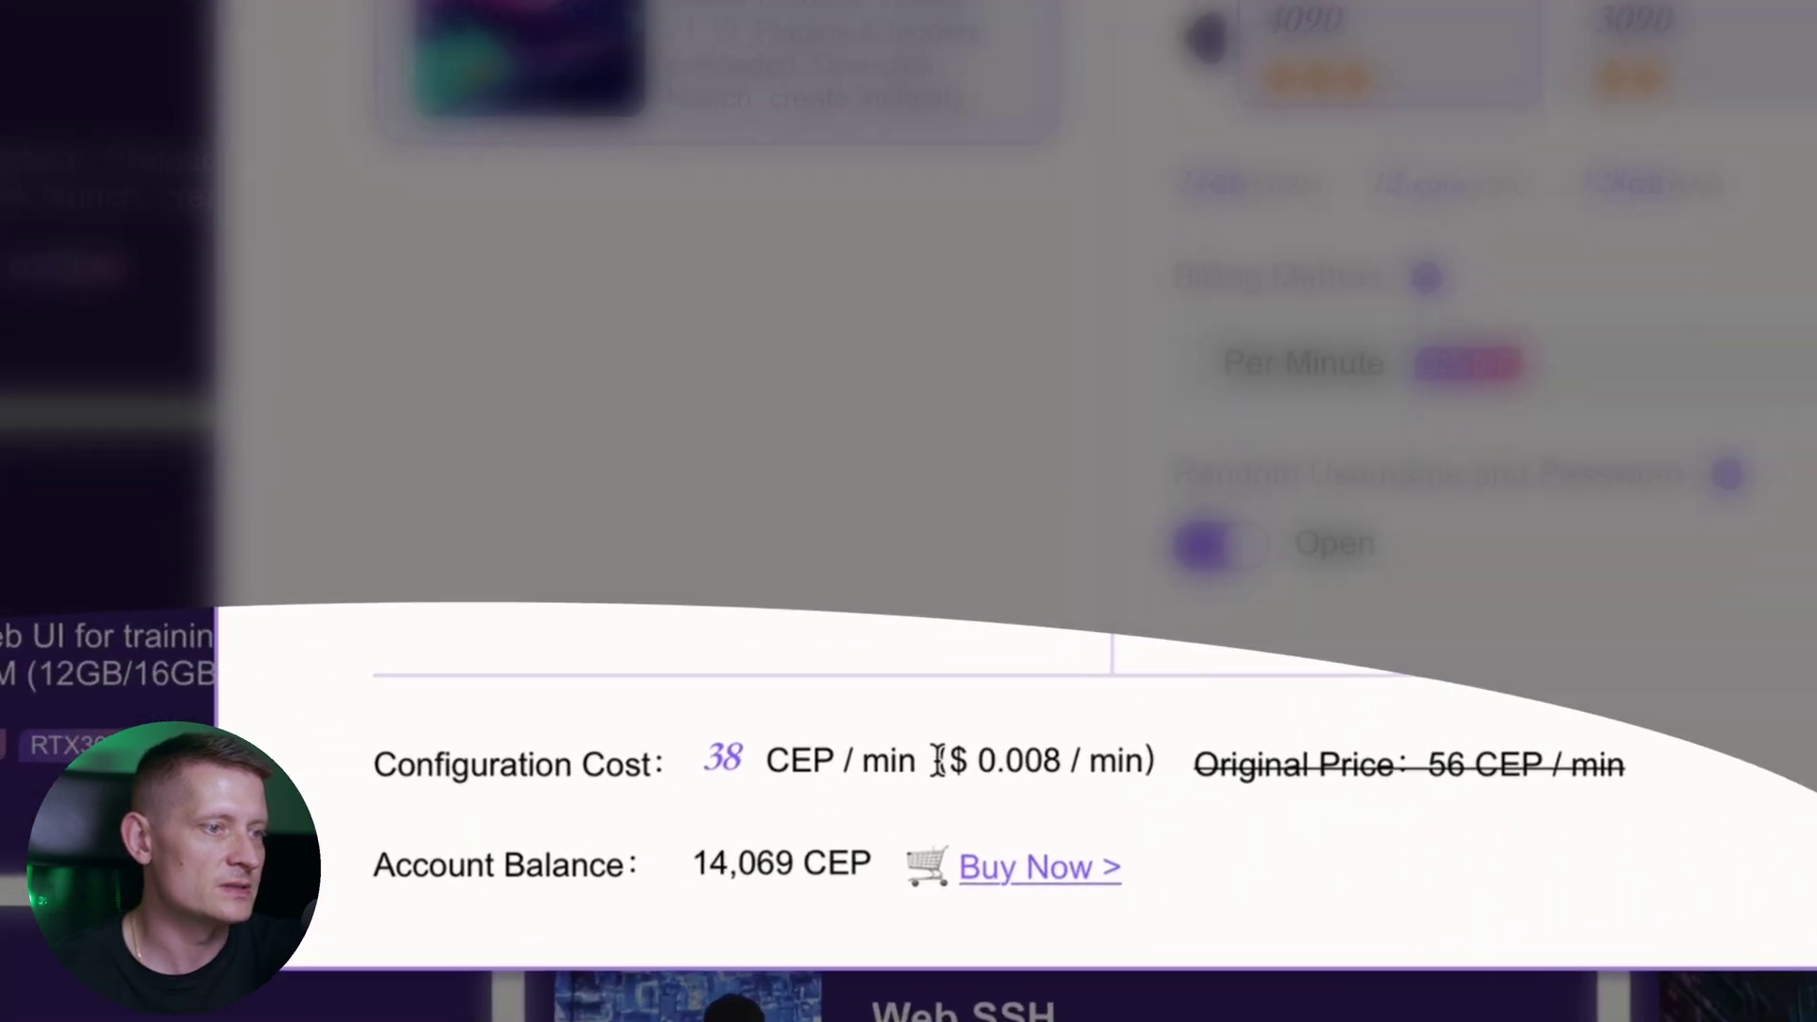
- Review the $0.008-per-minute configuration cost and the 14,069 CEP account balance
drag(715, 838, 756, 840)
drag(1044, 767, 1076, 757)
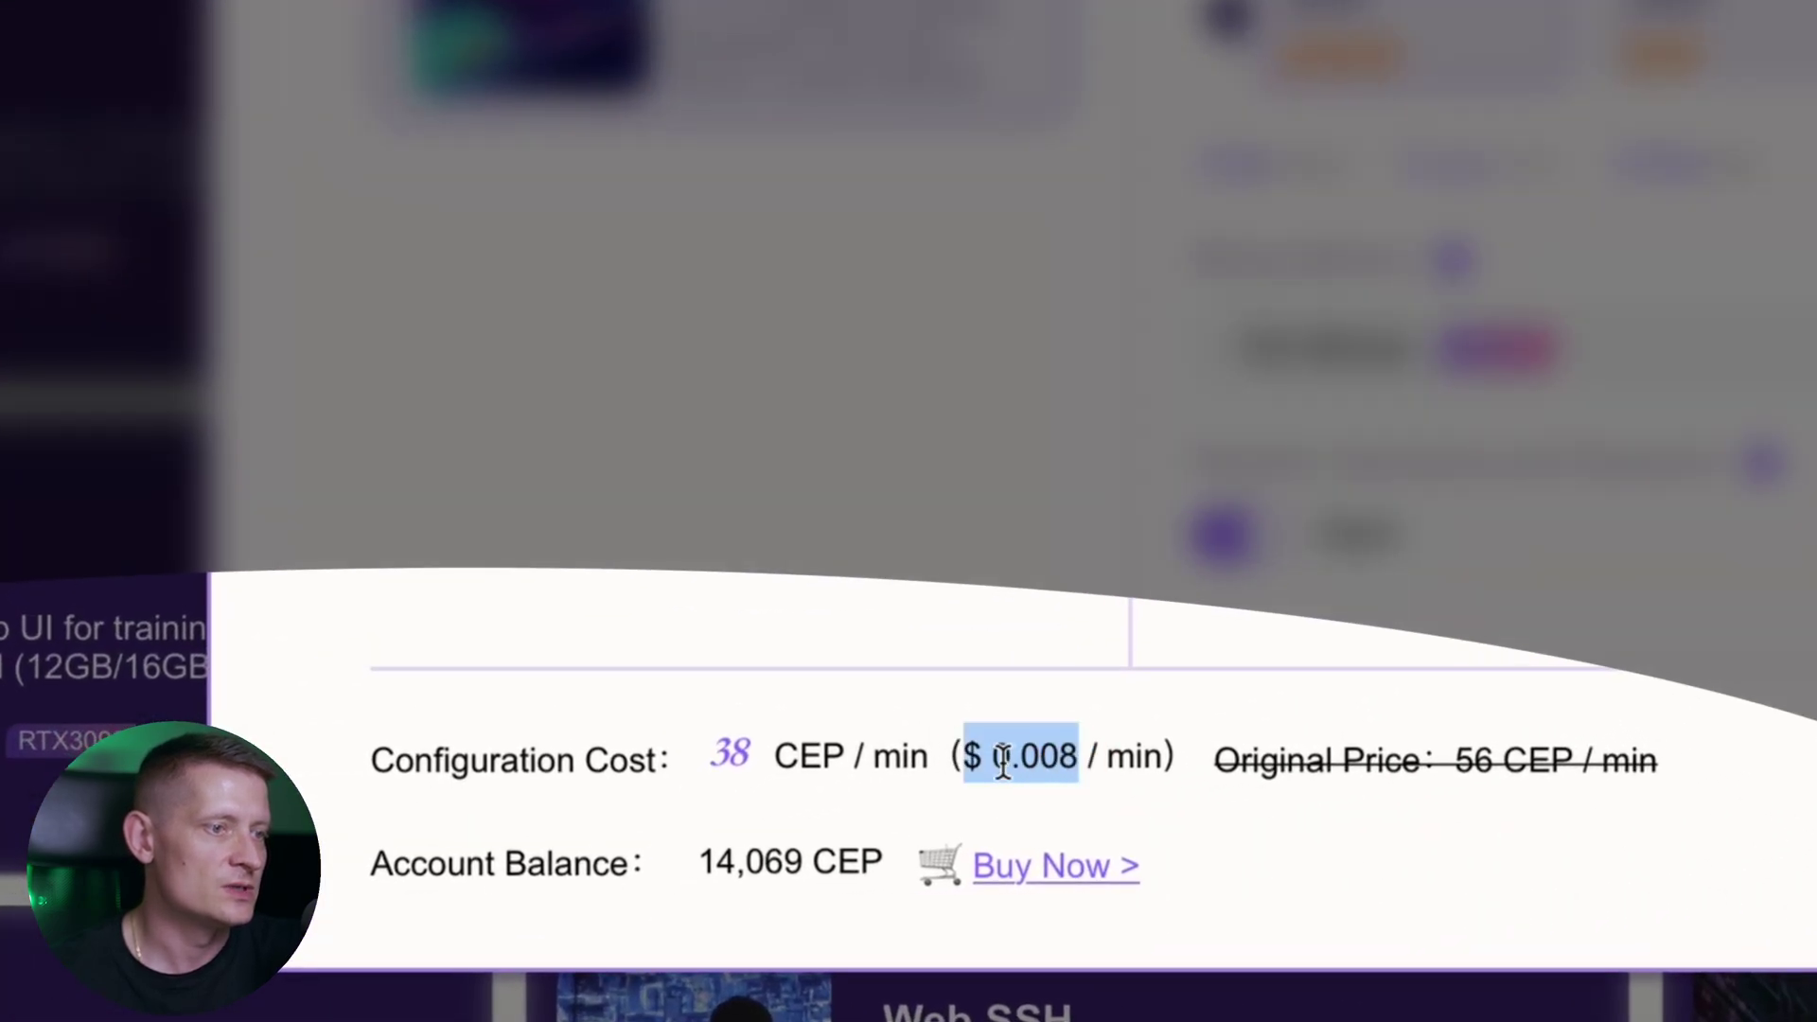
click(1041, 757)
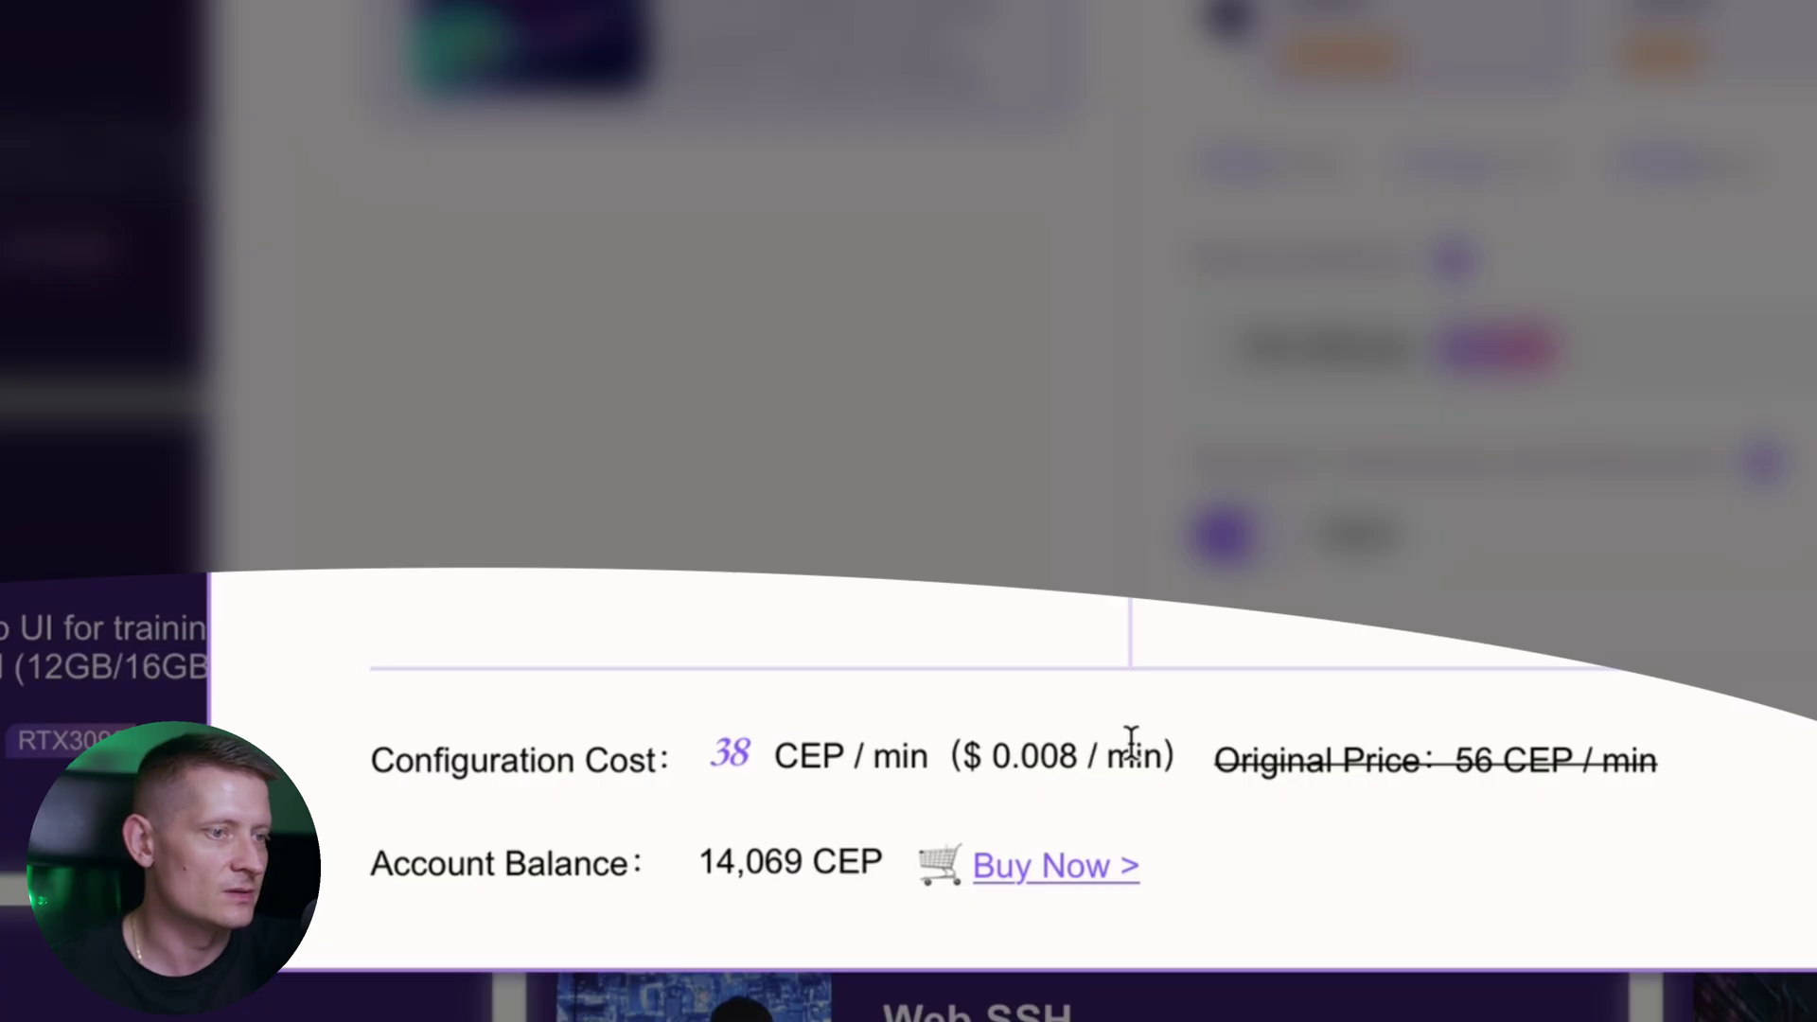
click(1074, 739)
drag(400, 880, 753, 880)
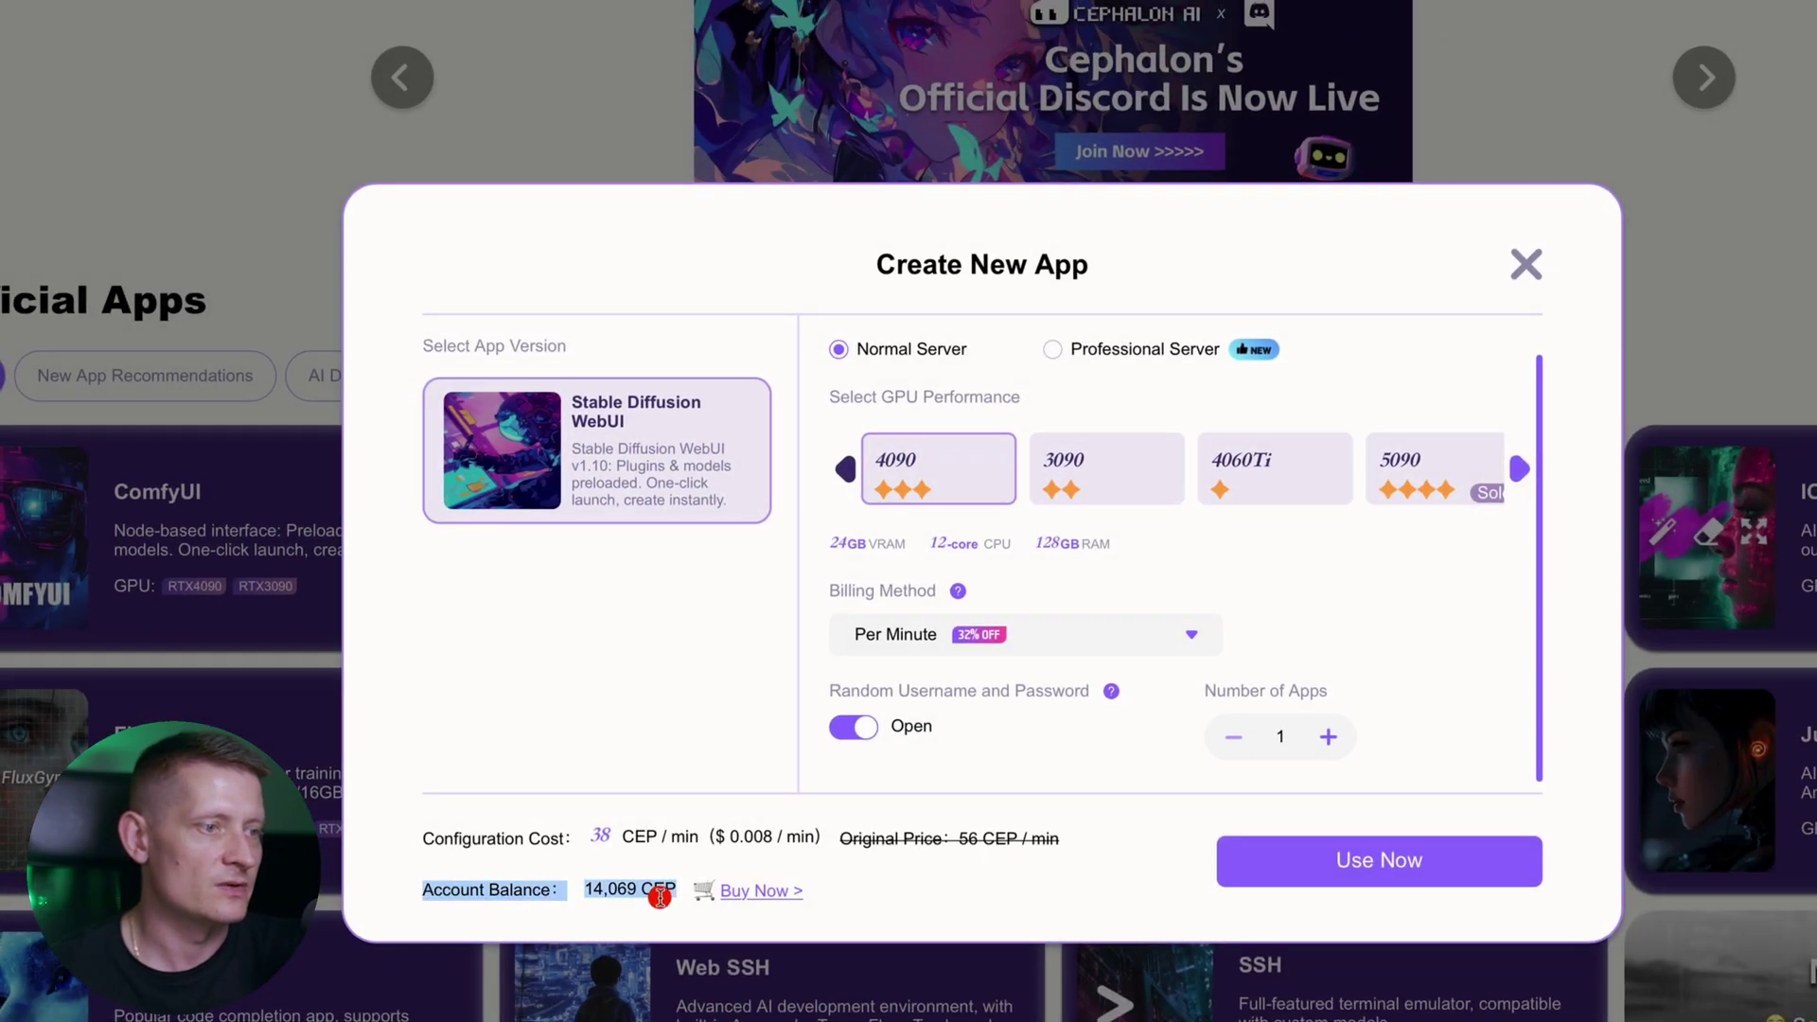
click(732, 873)
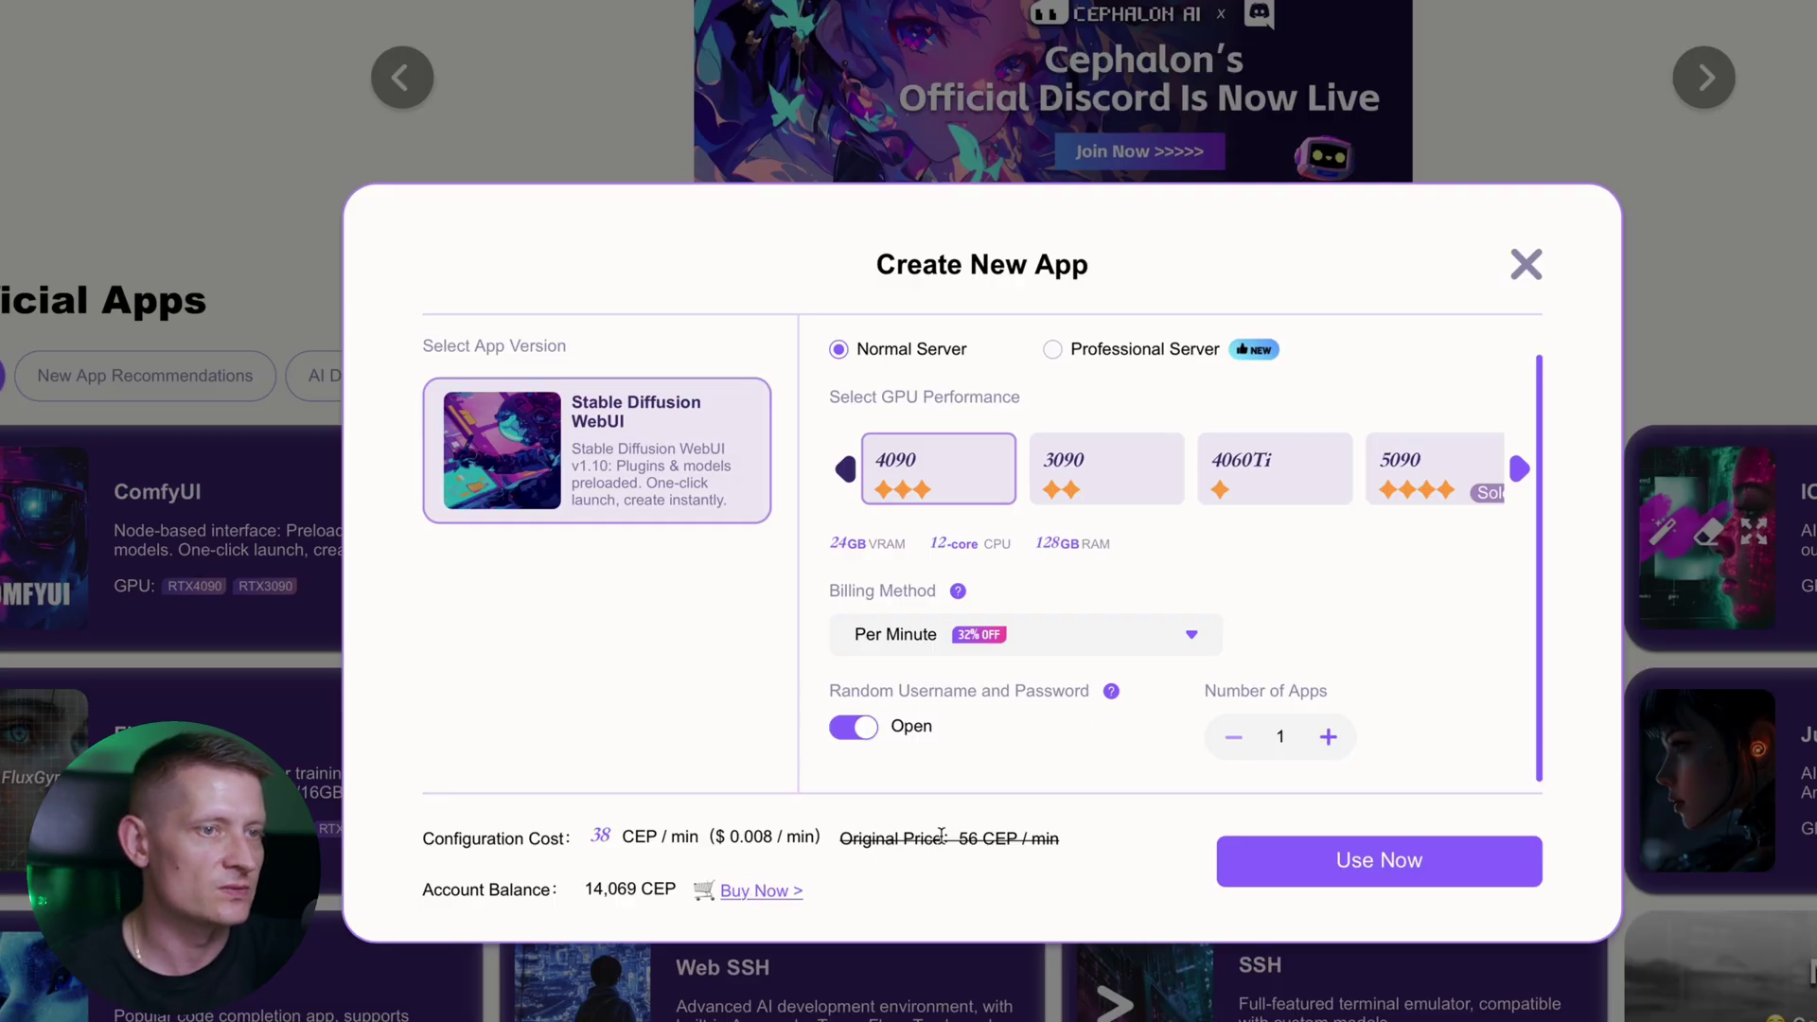
scroll(1284, 641, up, 1)
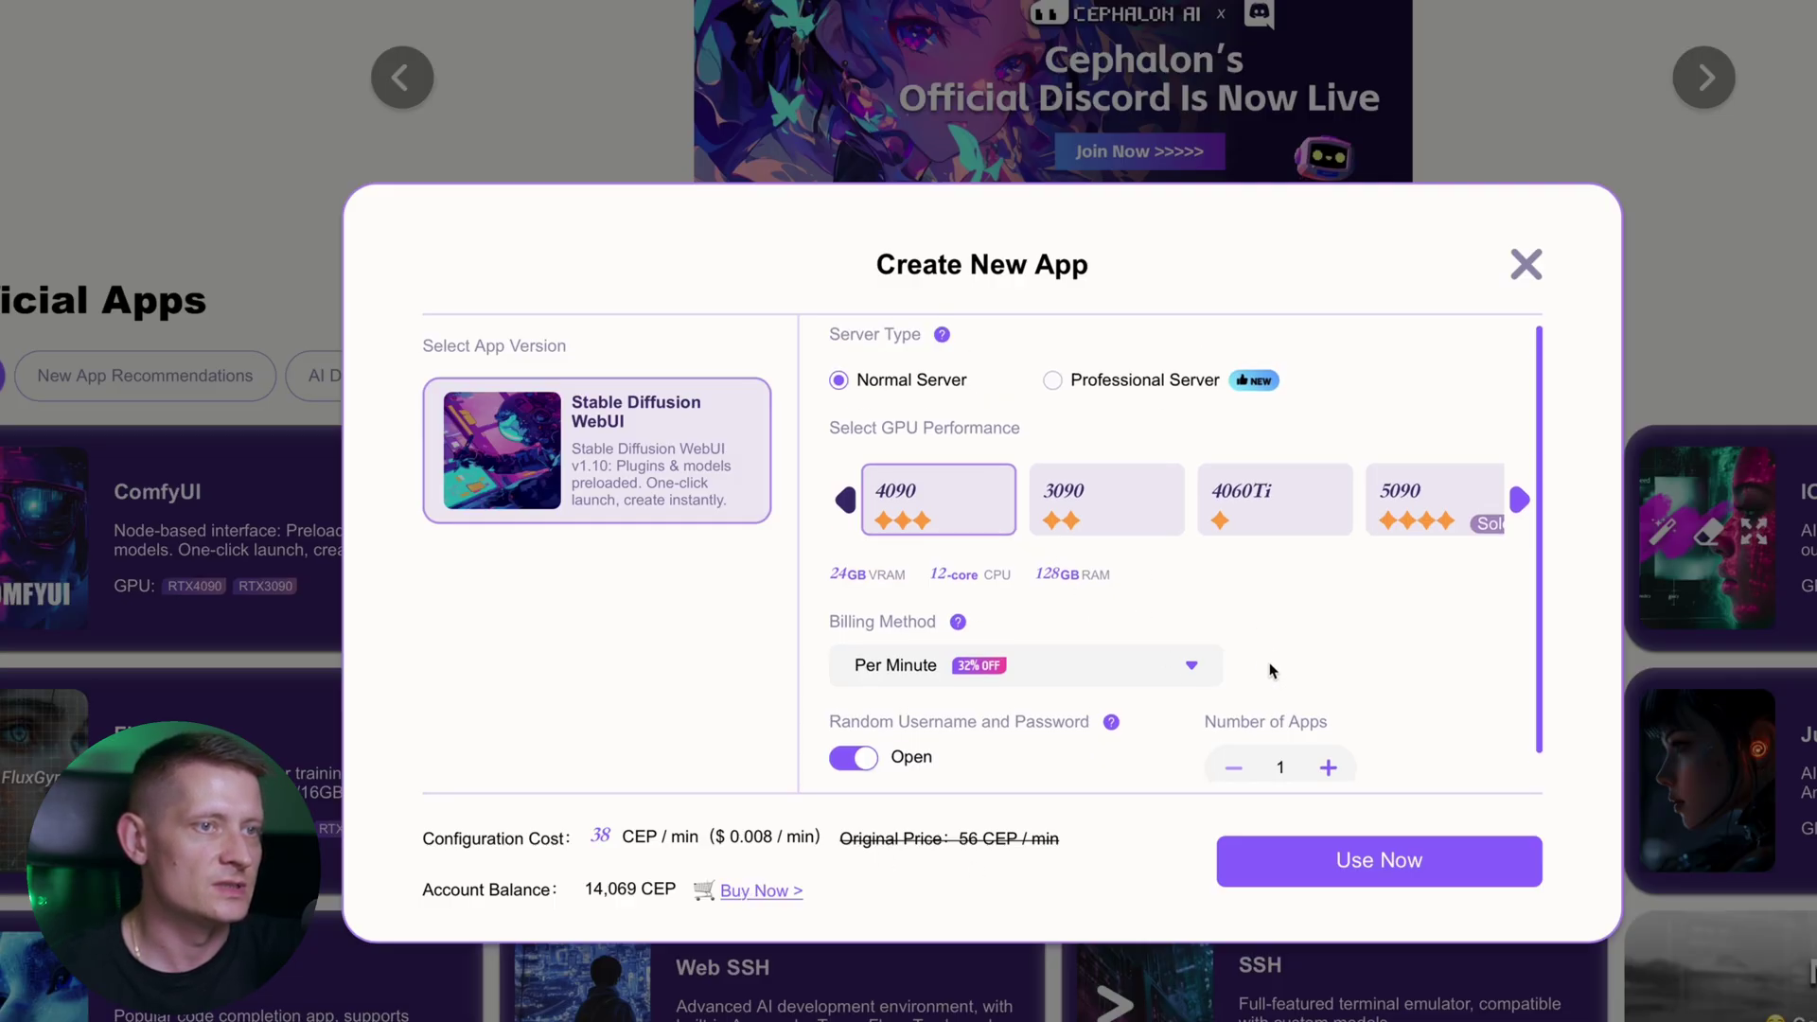
scroll(1269, 672, down, 1)
- Launch the app, check its GPU and billing method, then open its WebUI past the Usage Tips
click(1355, 861)
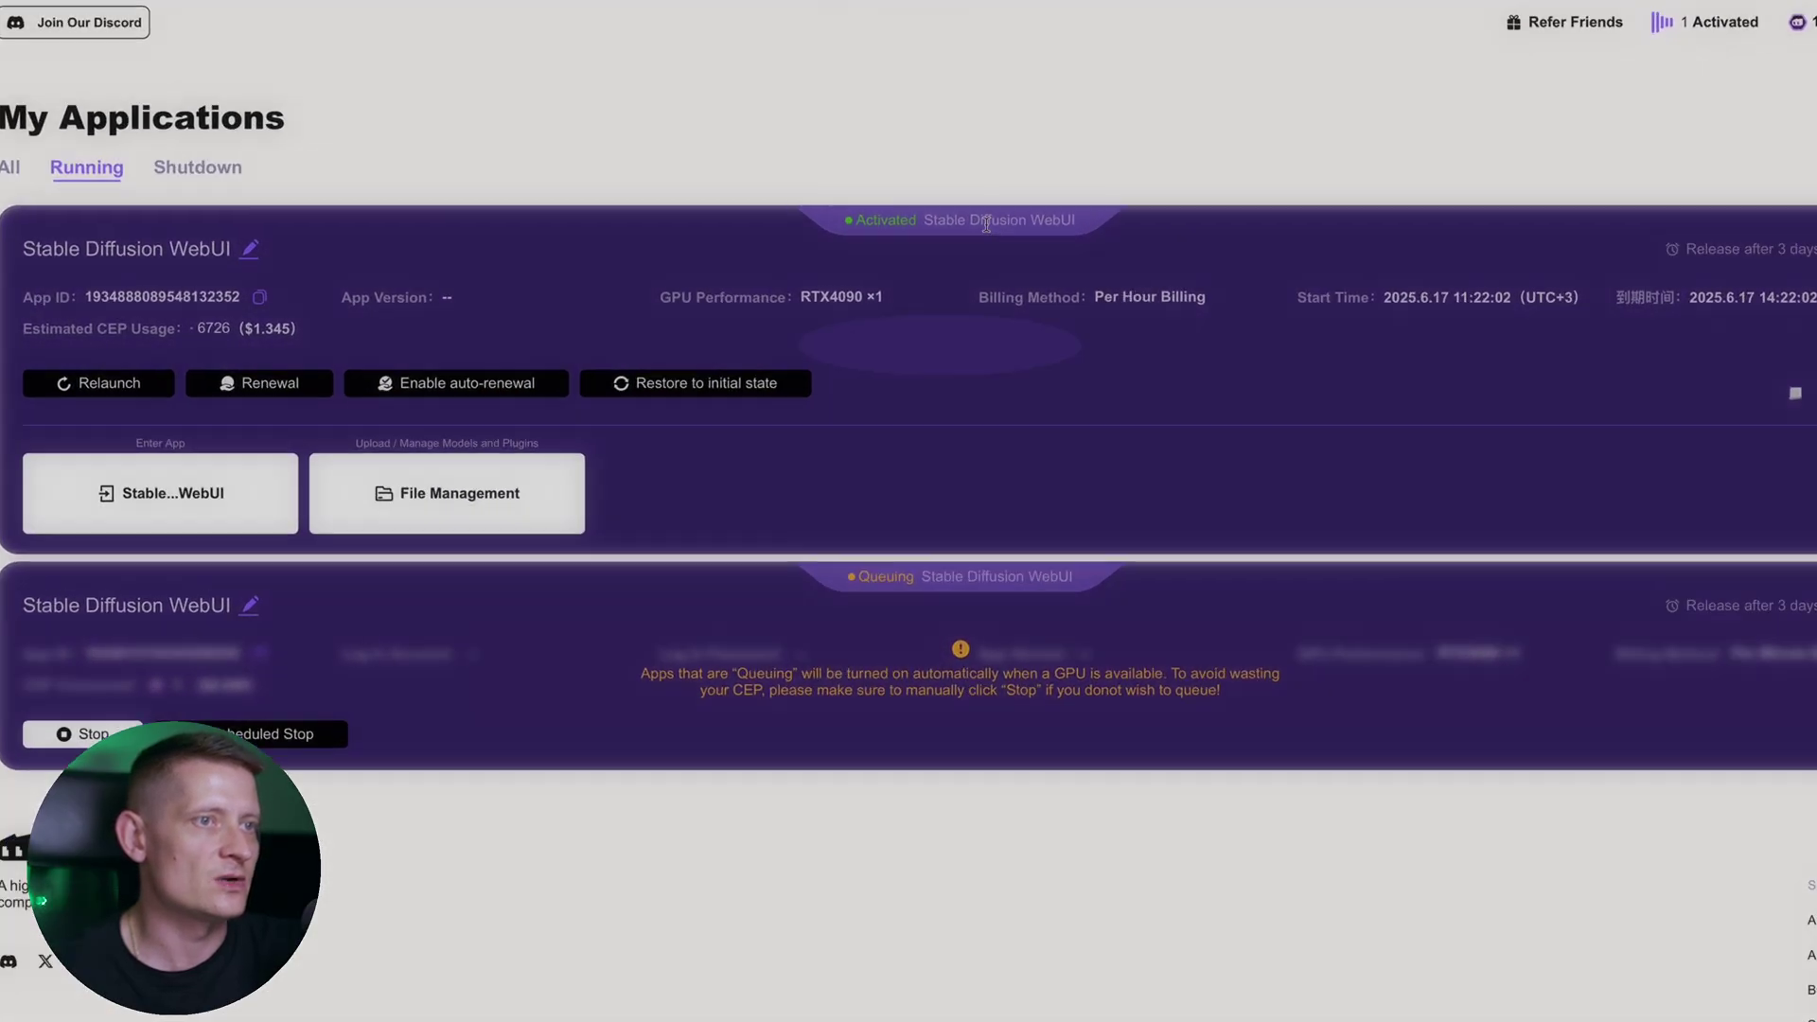
drag(828, 303, 864, 303)
click(875, 351)
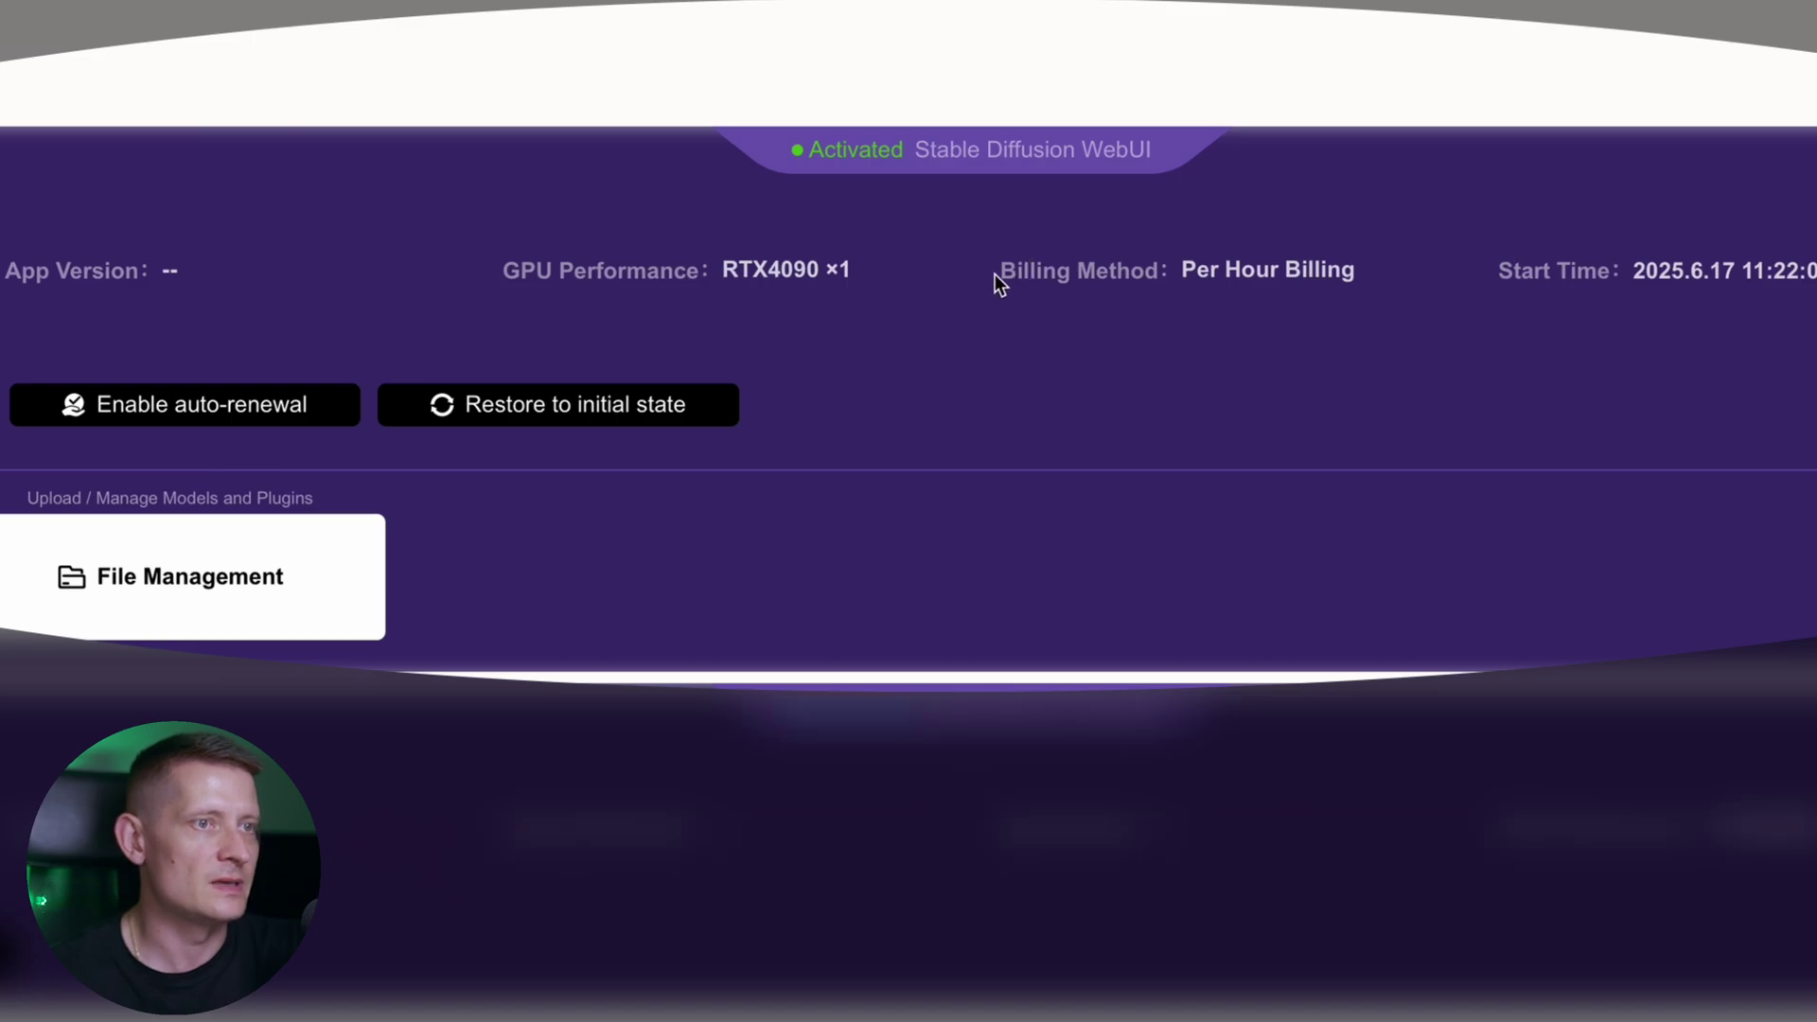
drag(996, 274, 1306, 272)
click(1343, 273)
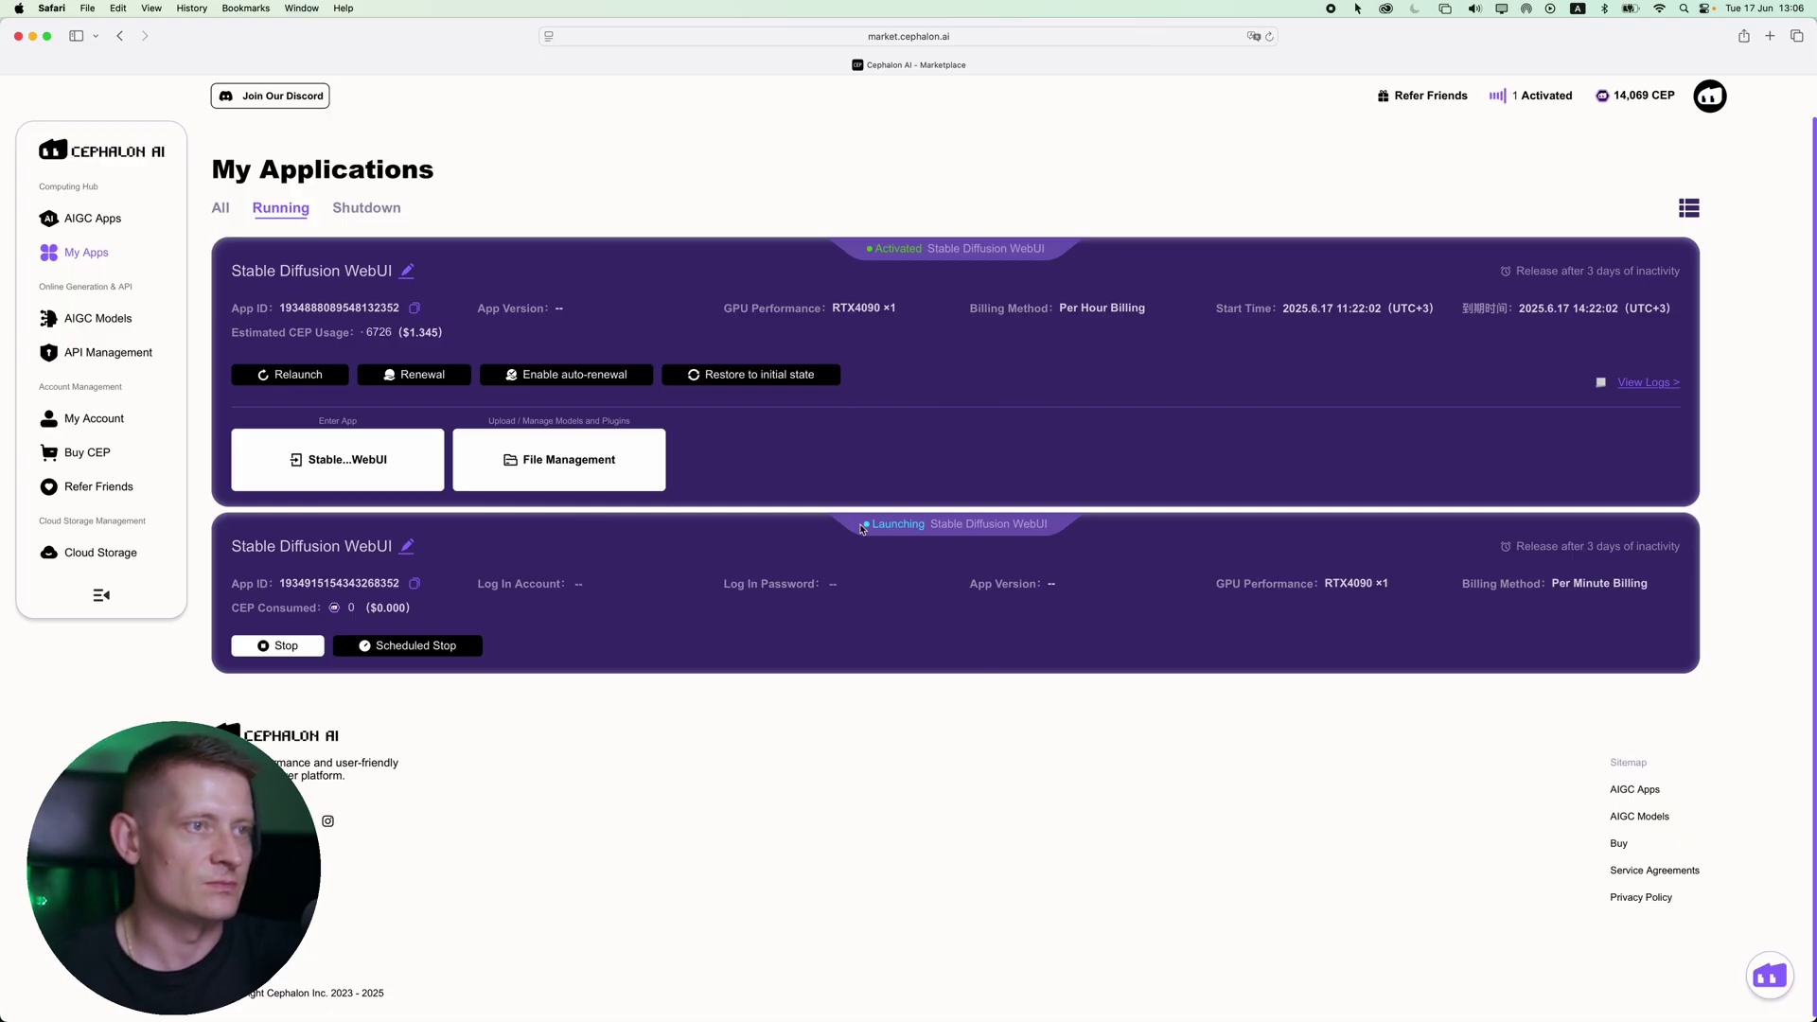
click(344, 470)
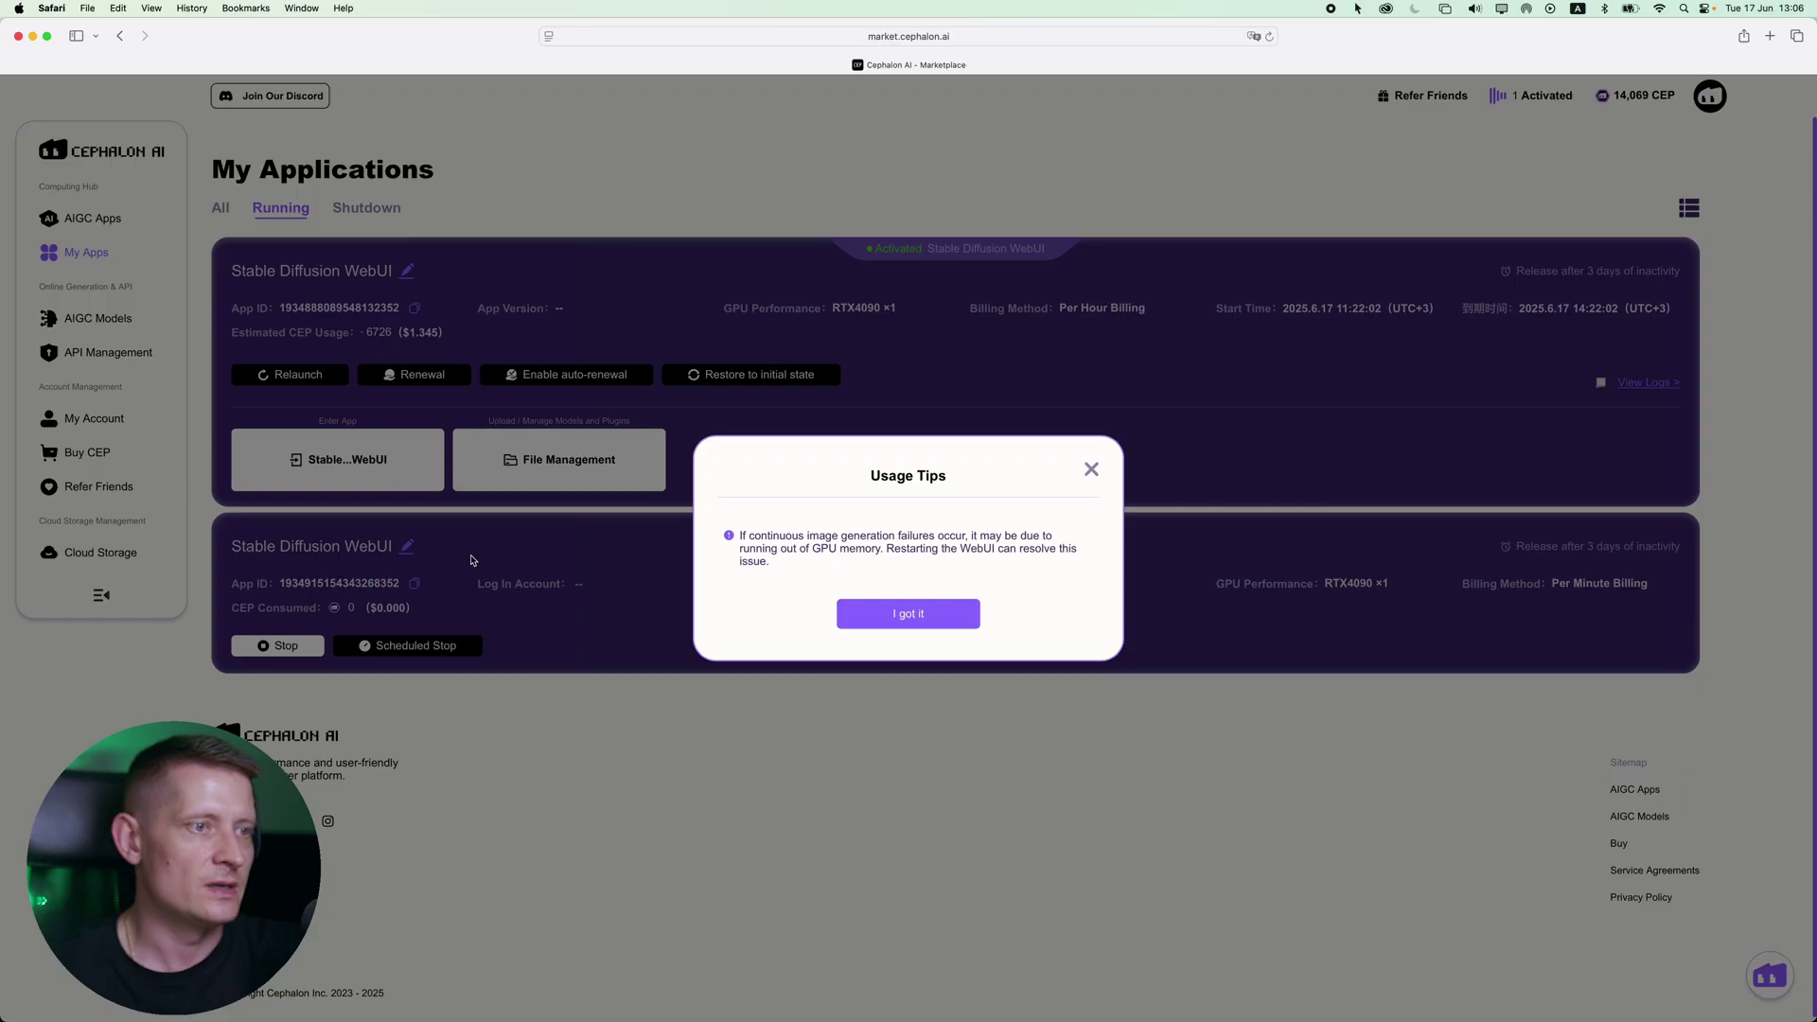
click(911, 615)
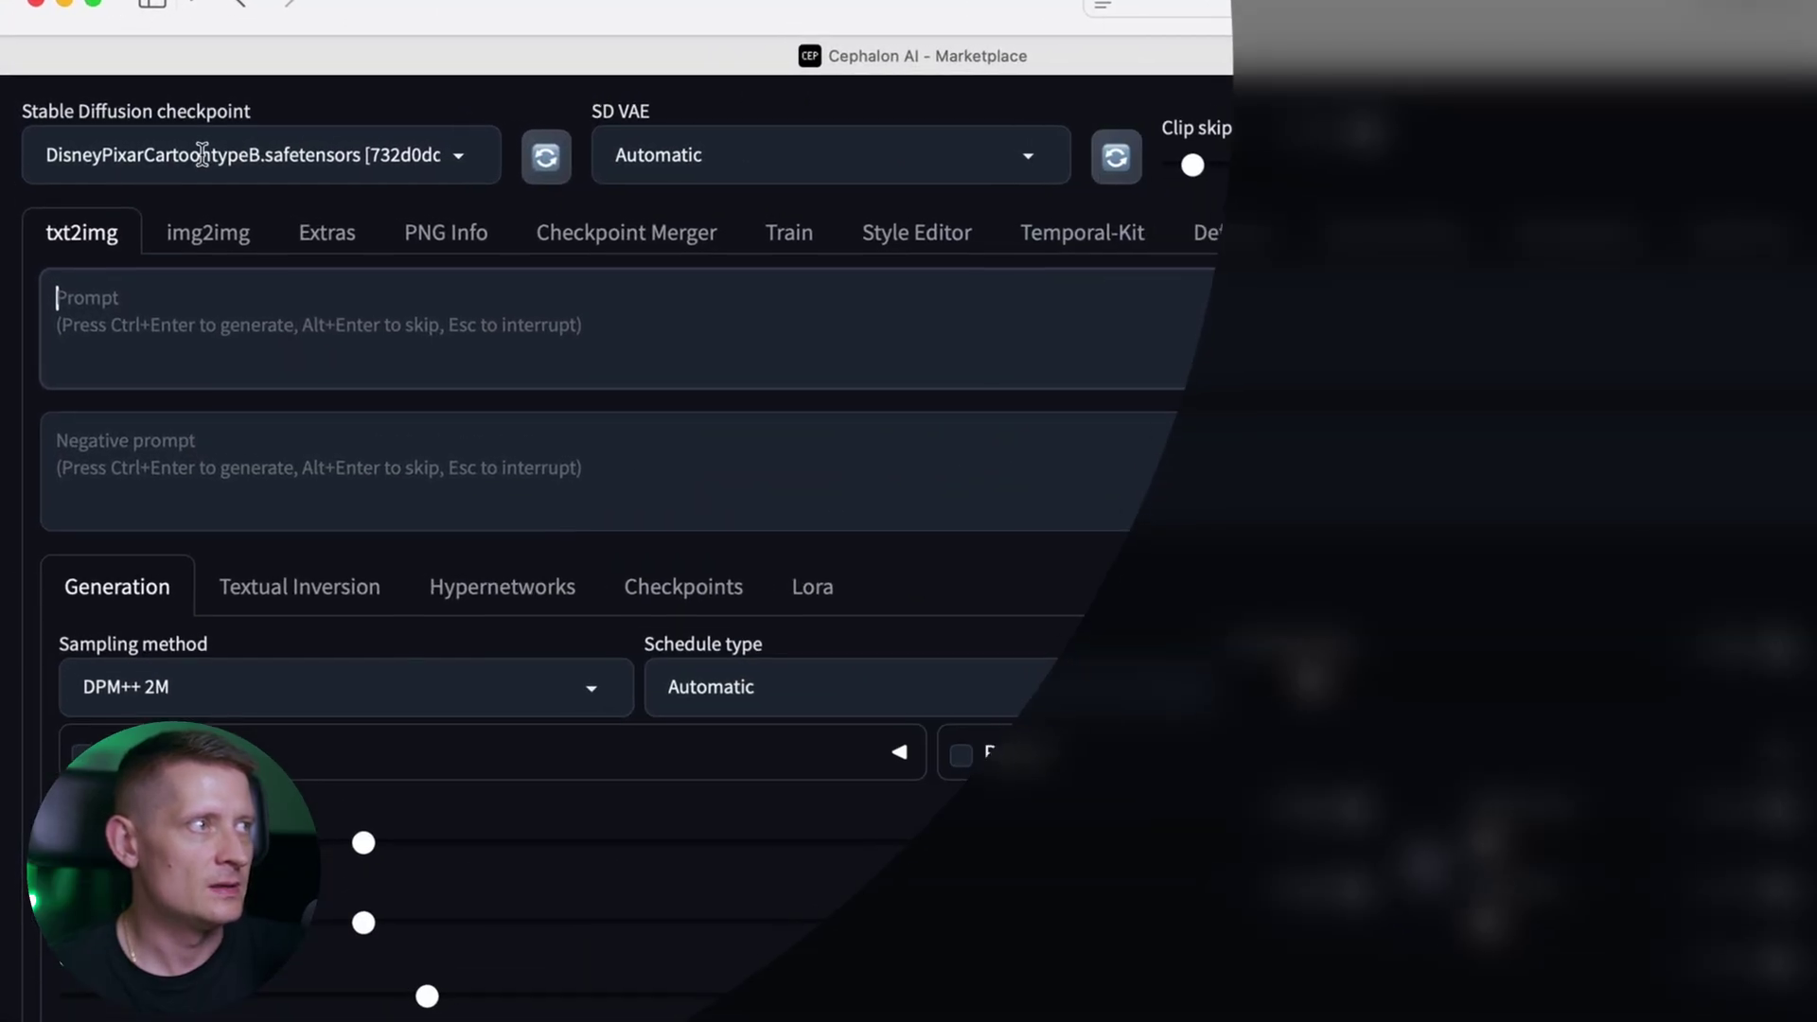
- Keep the DisneyPixar checkpoint, enter 'A dog that is eating sushi in a restaurant', and set width to 776
click(123, 114)
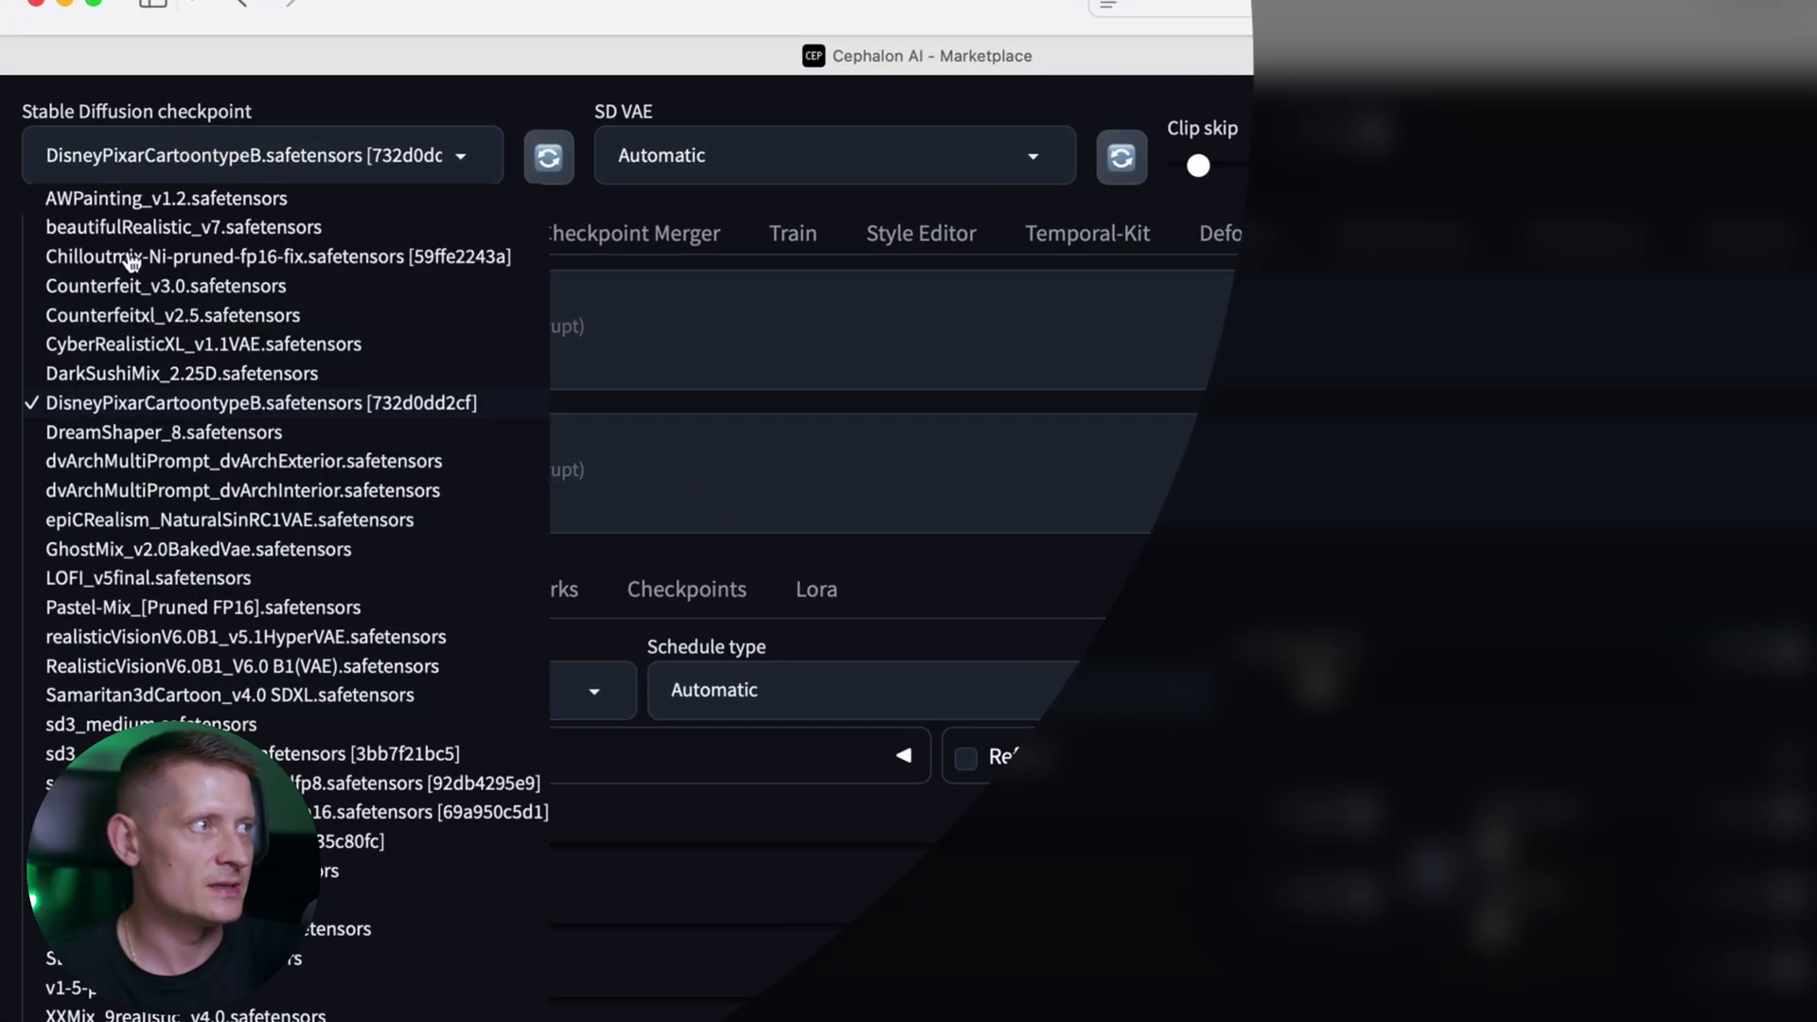
click(149, 405)
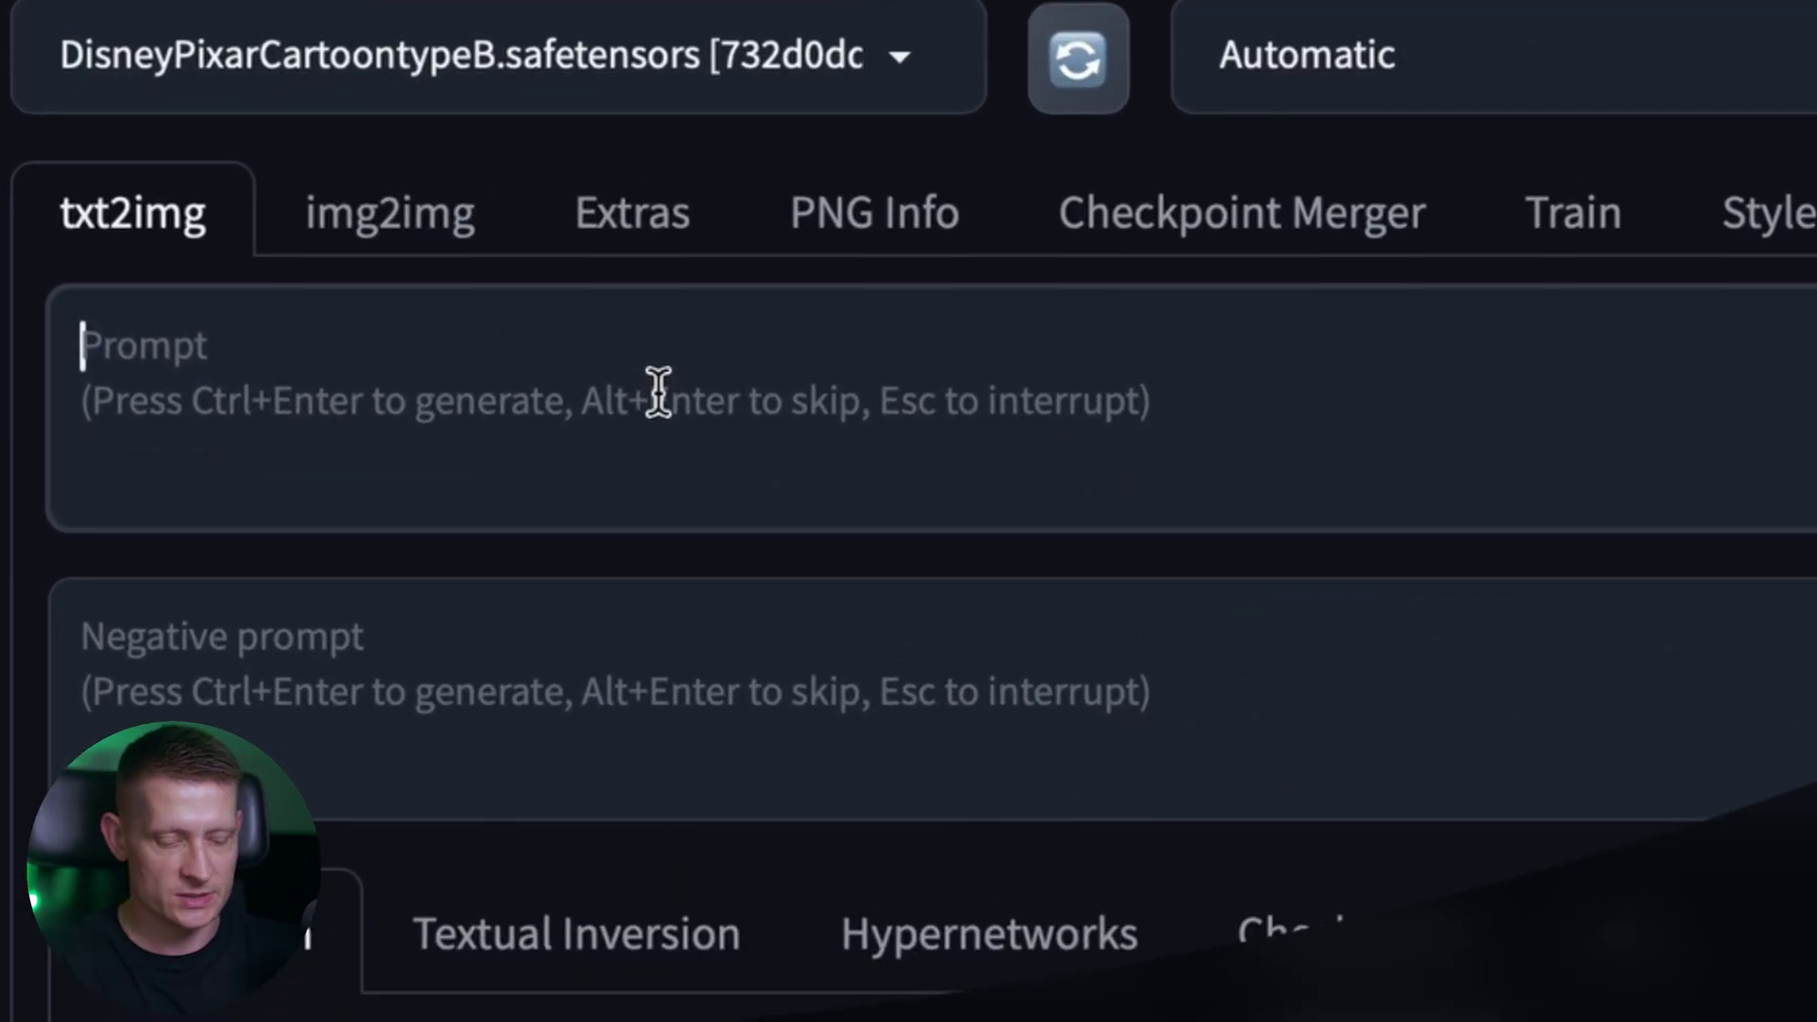
text(A)
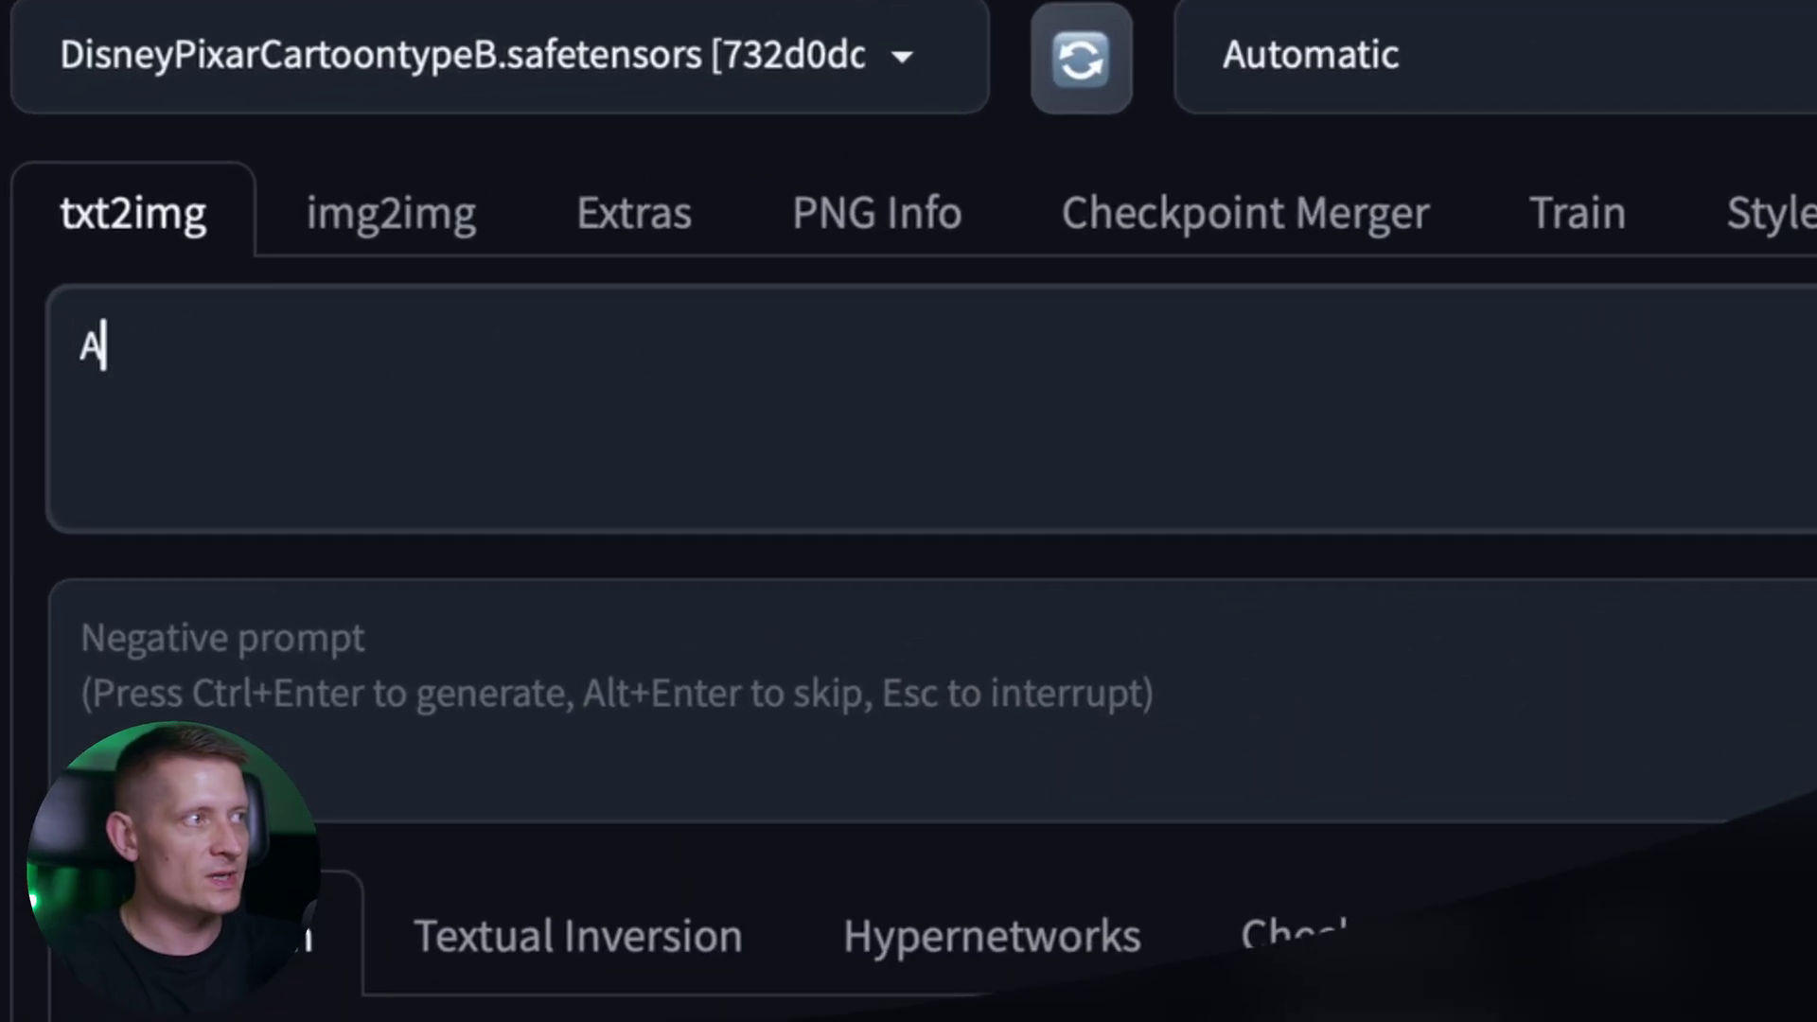
text( dog that is eating )
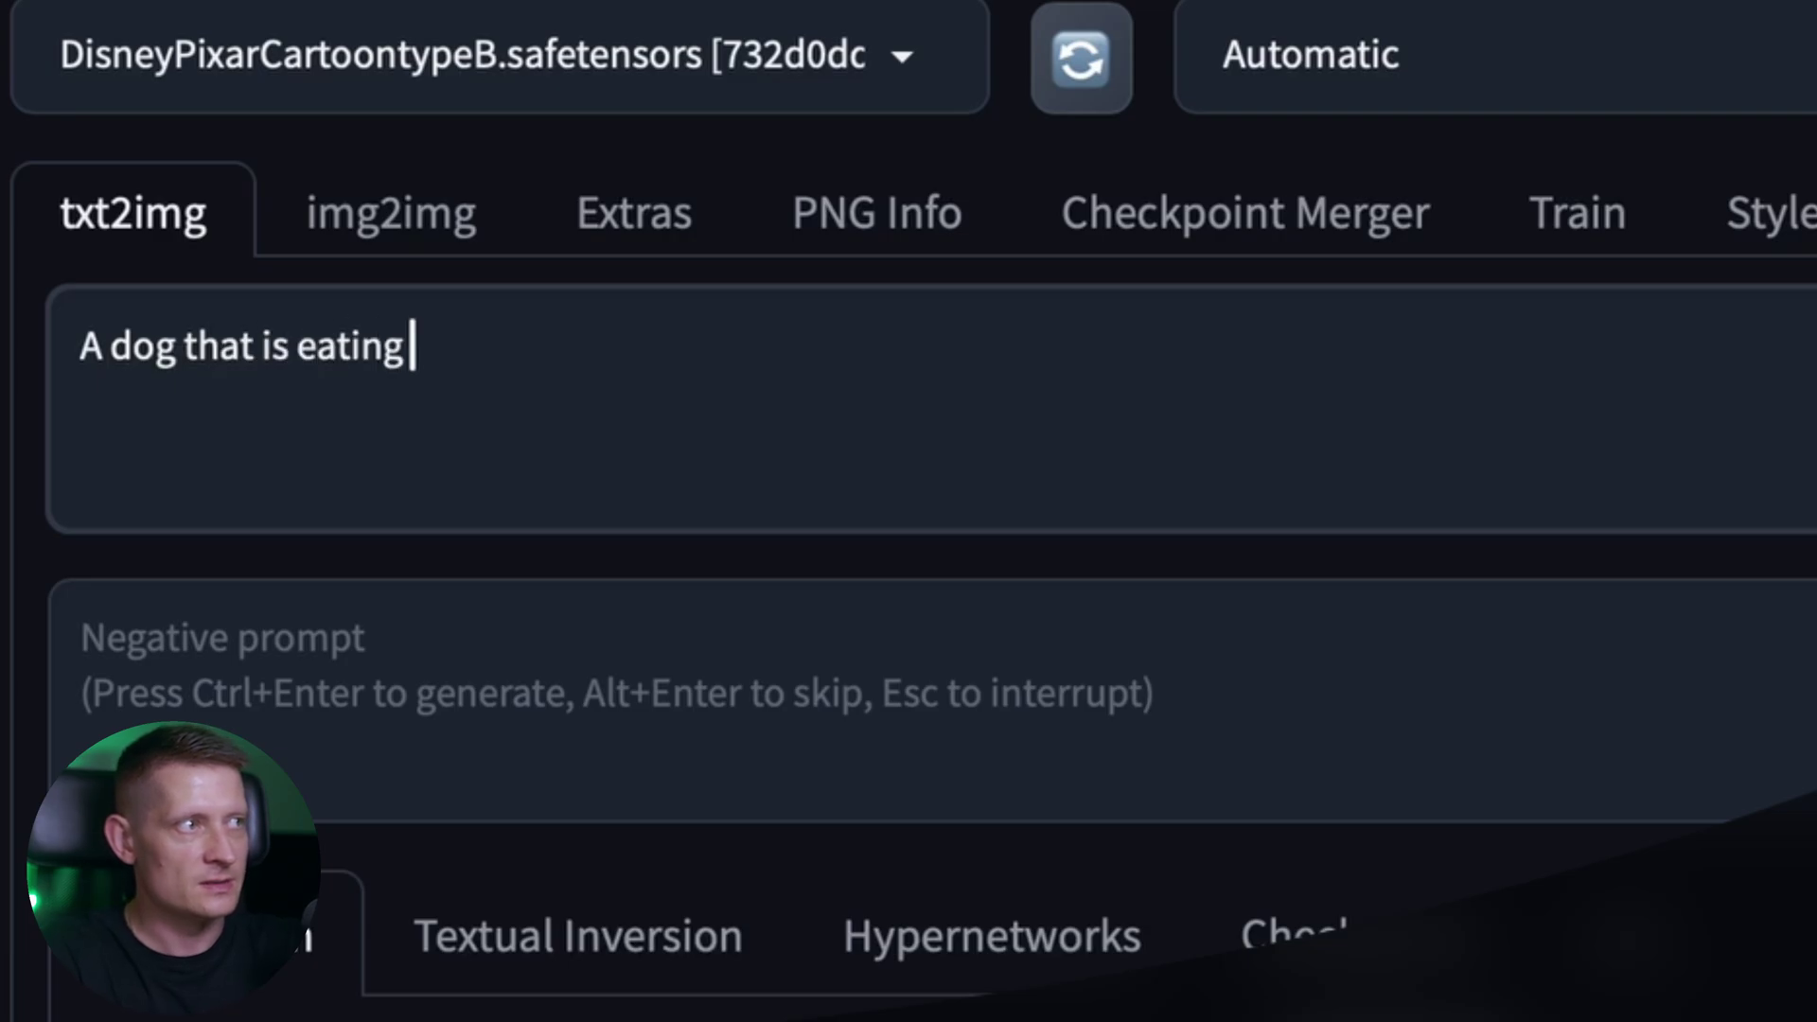
text(sushi in a rest)
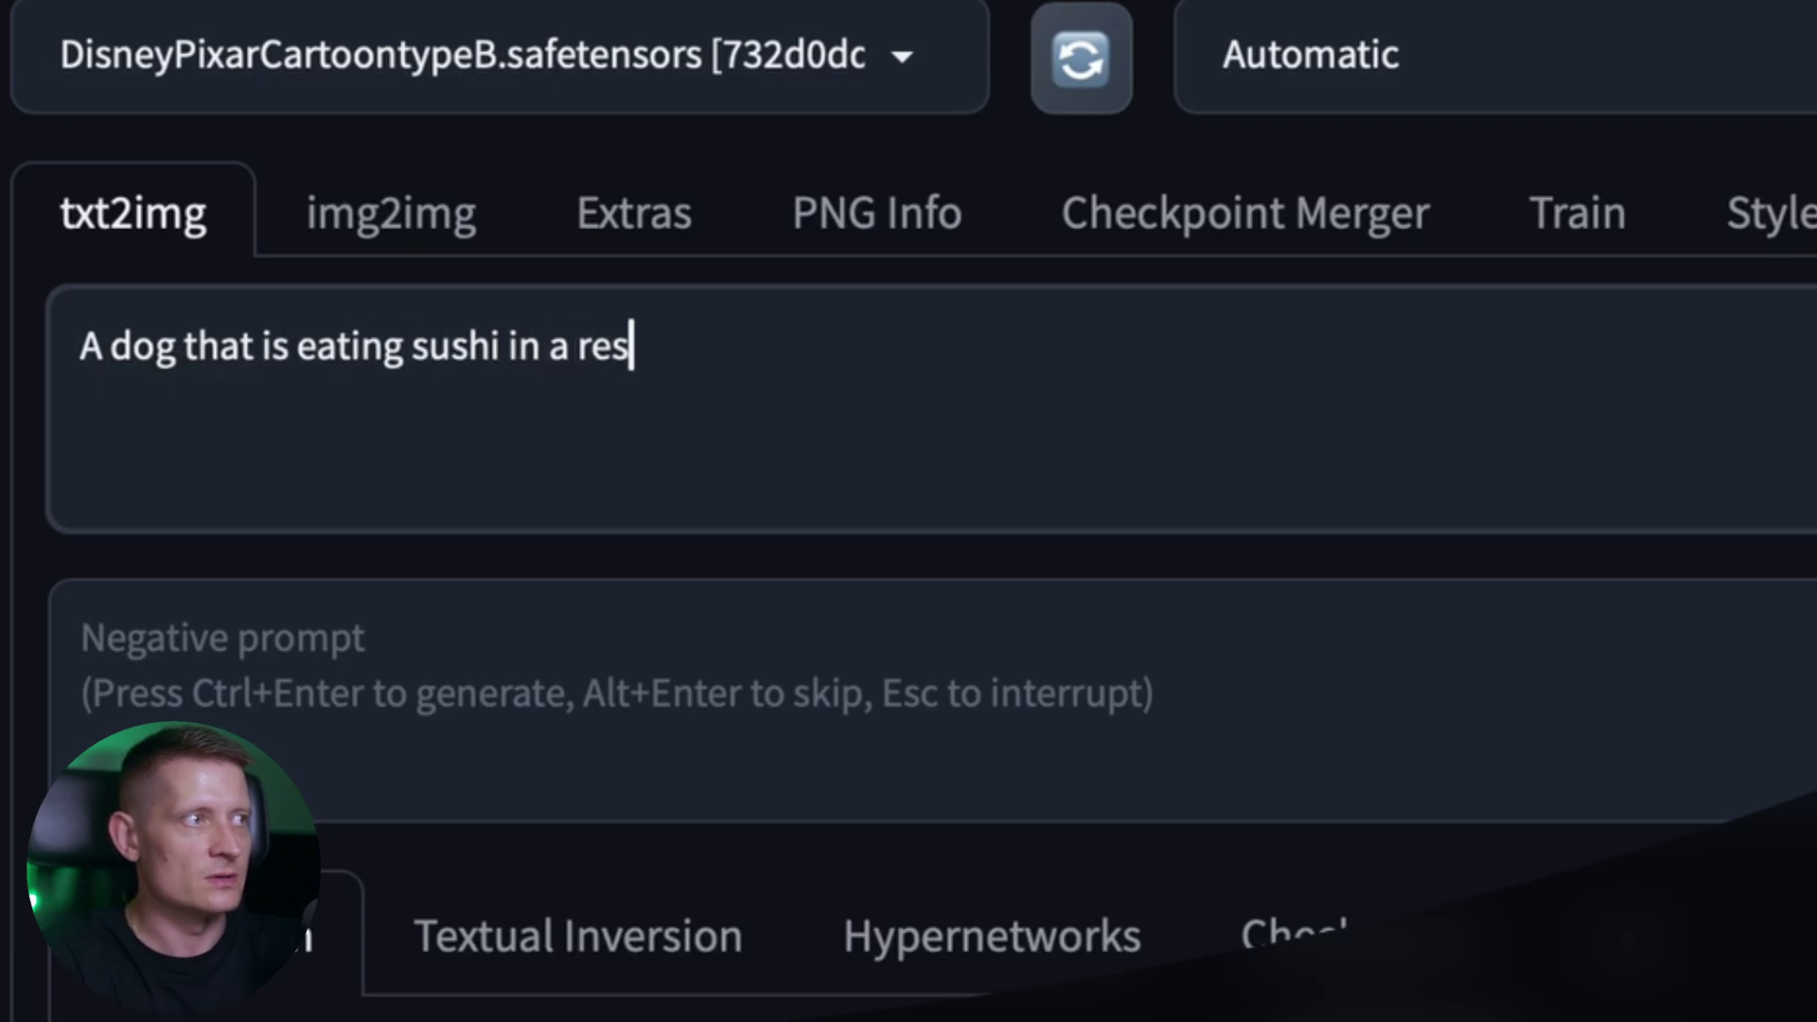
text(aurant)
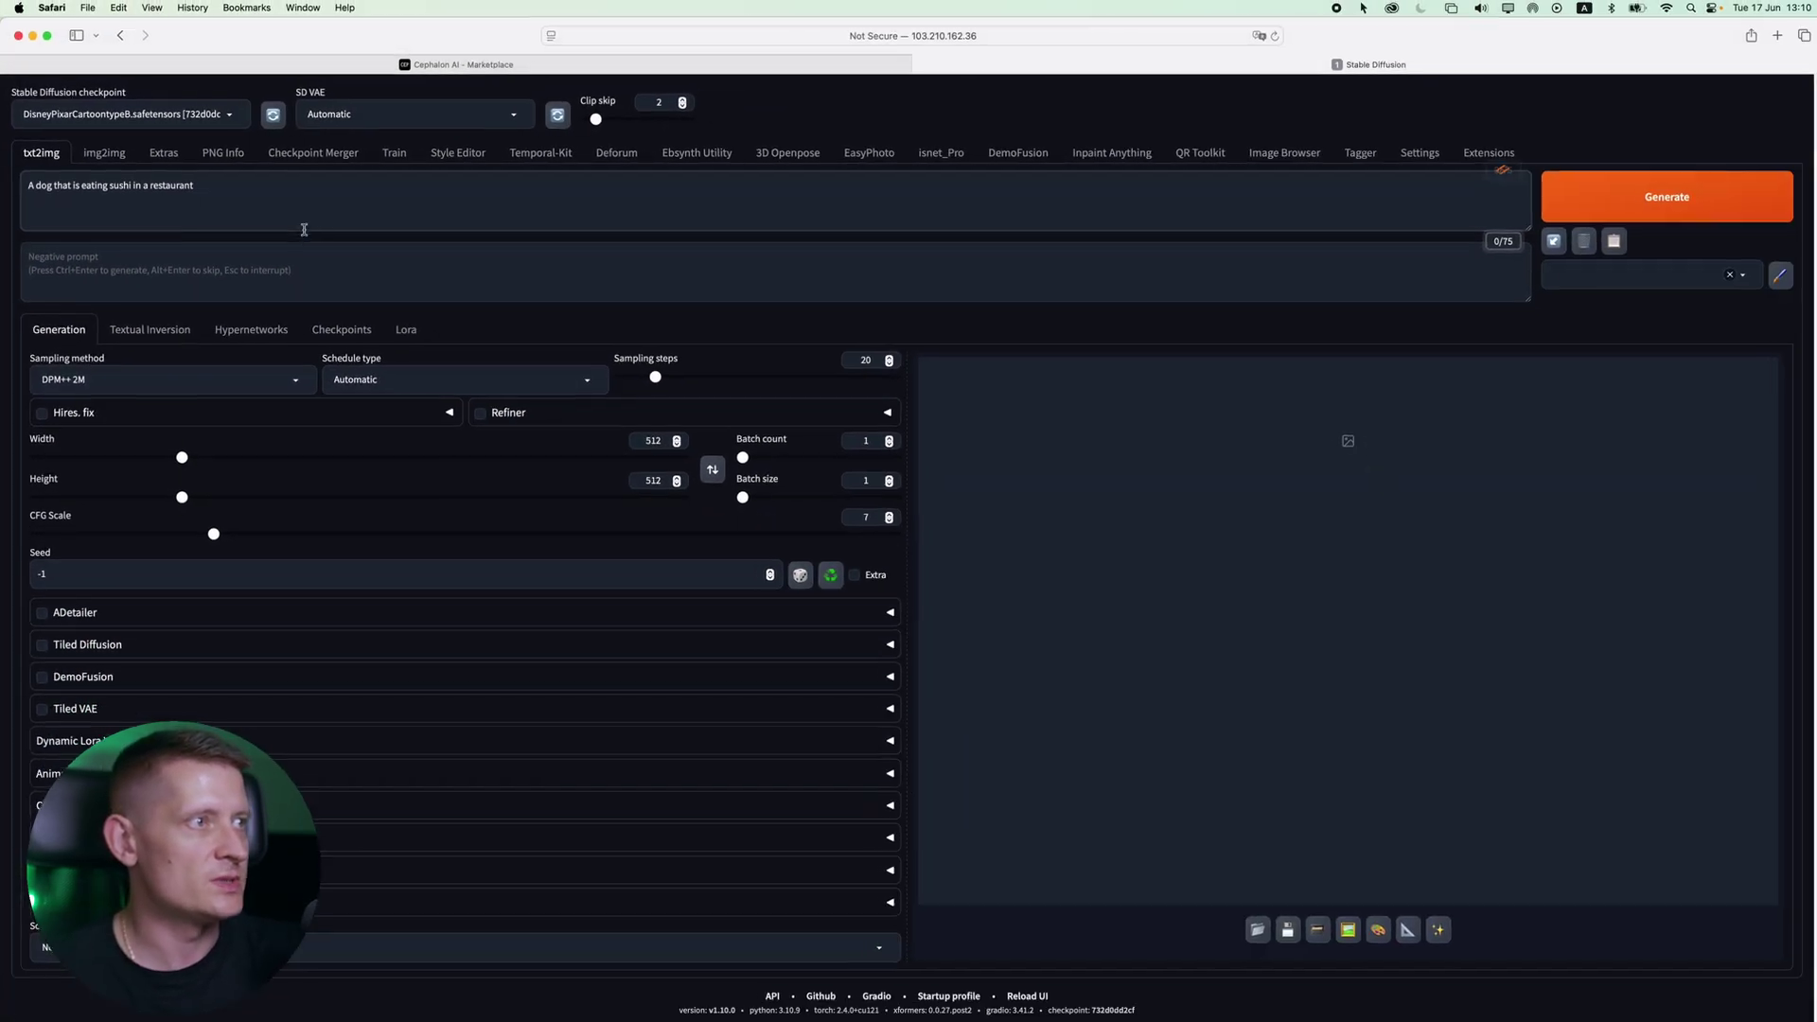
drag(181, 455, 224, 457)
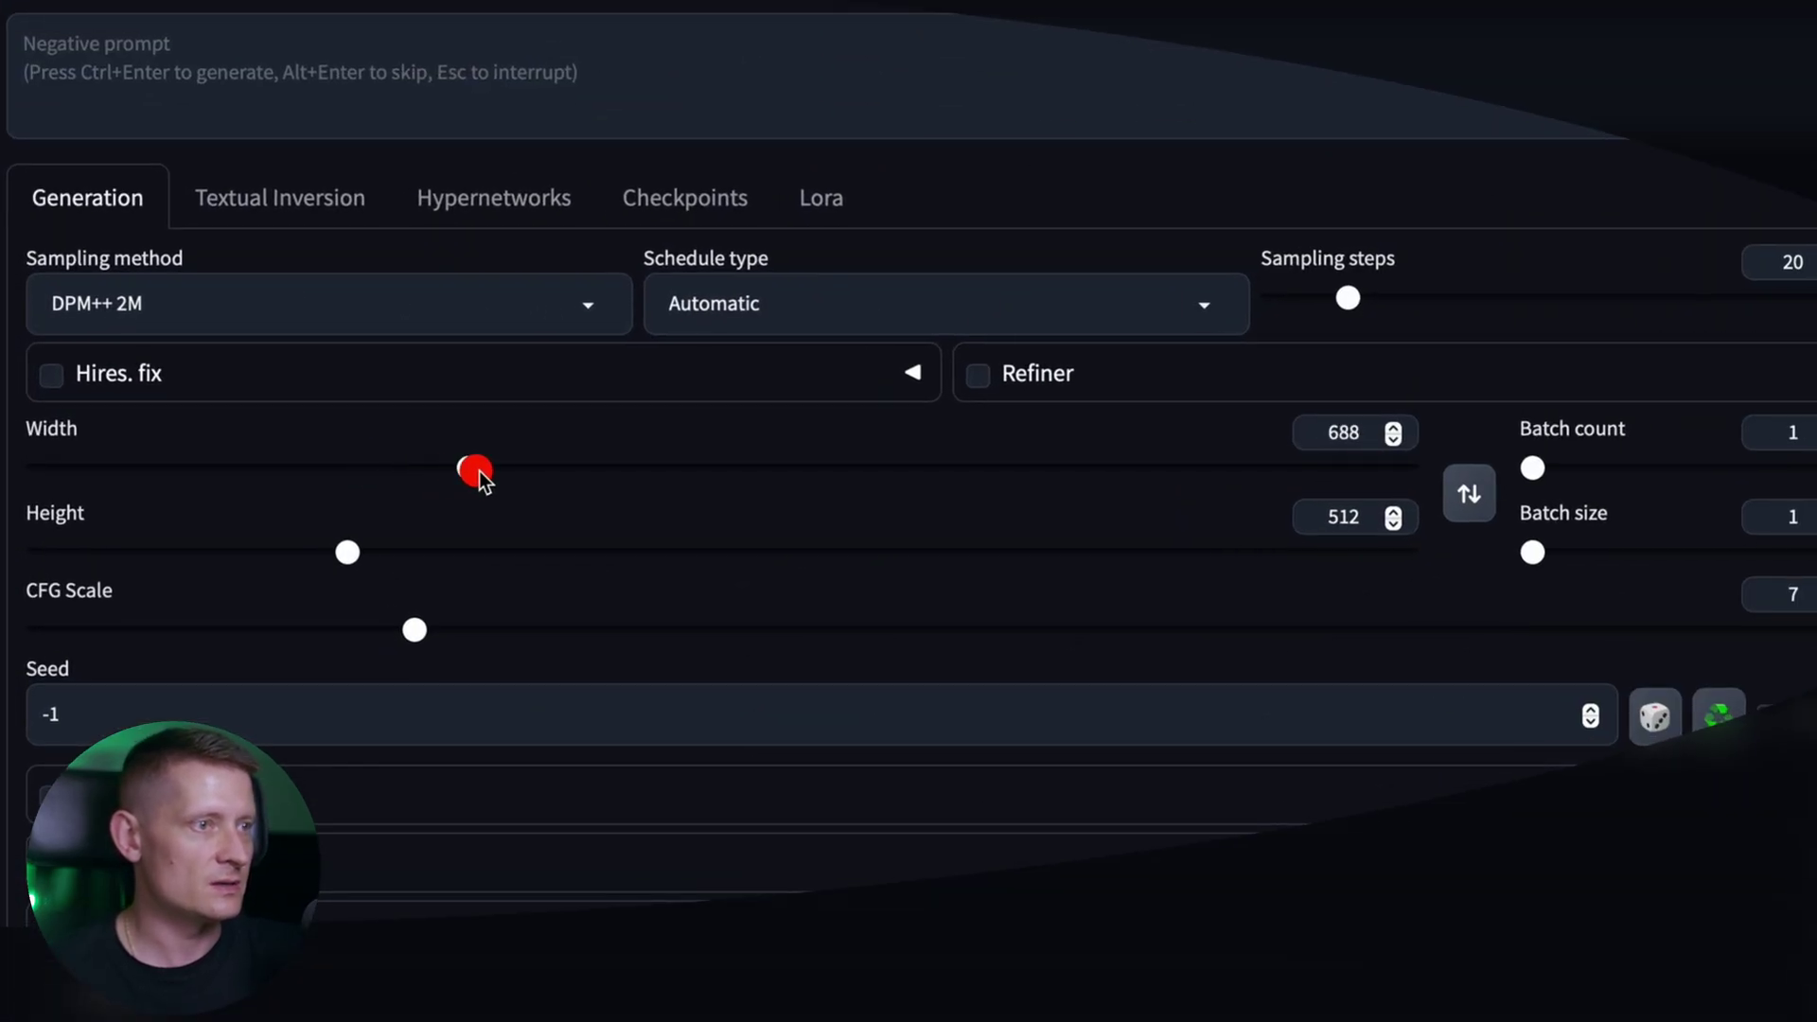
drag(515, 471, 526, 470)
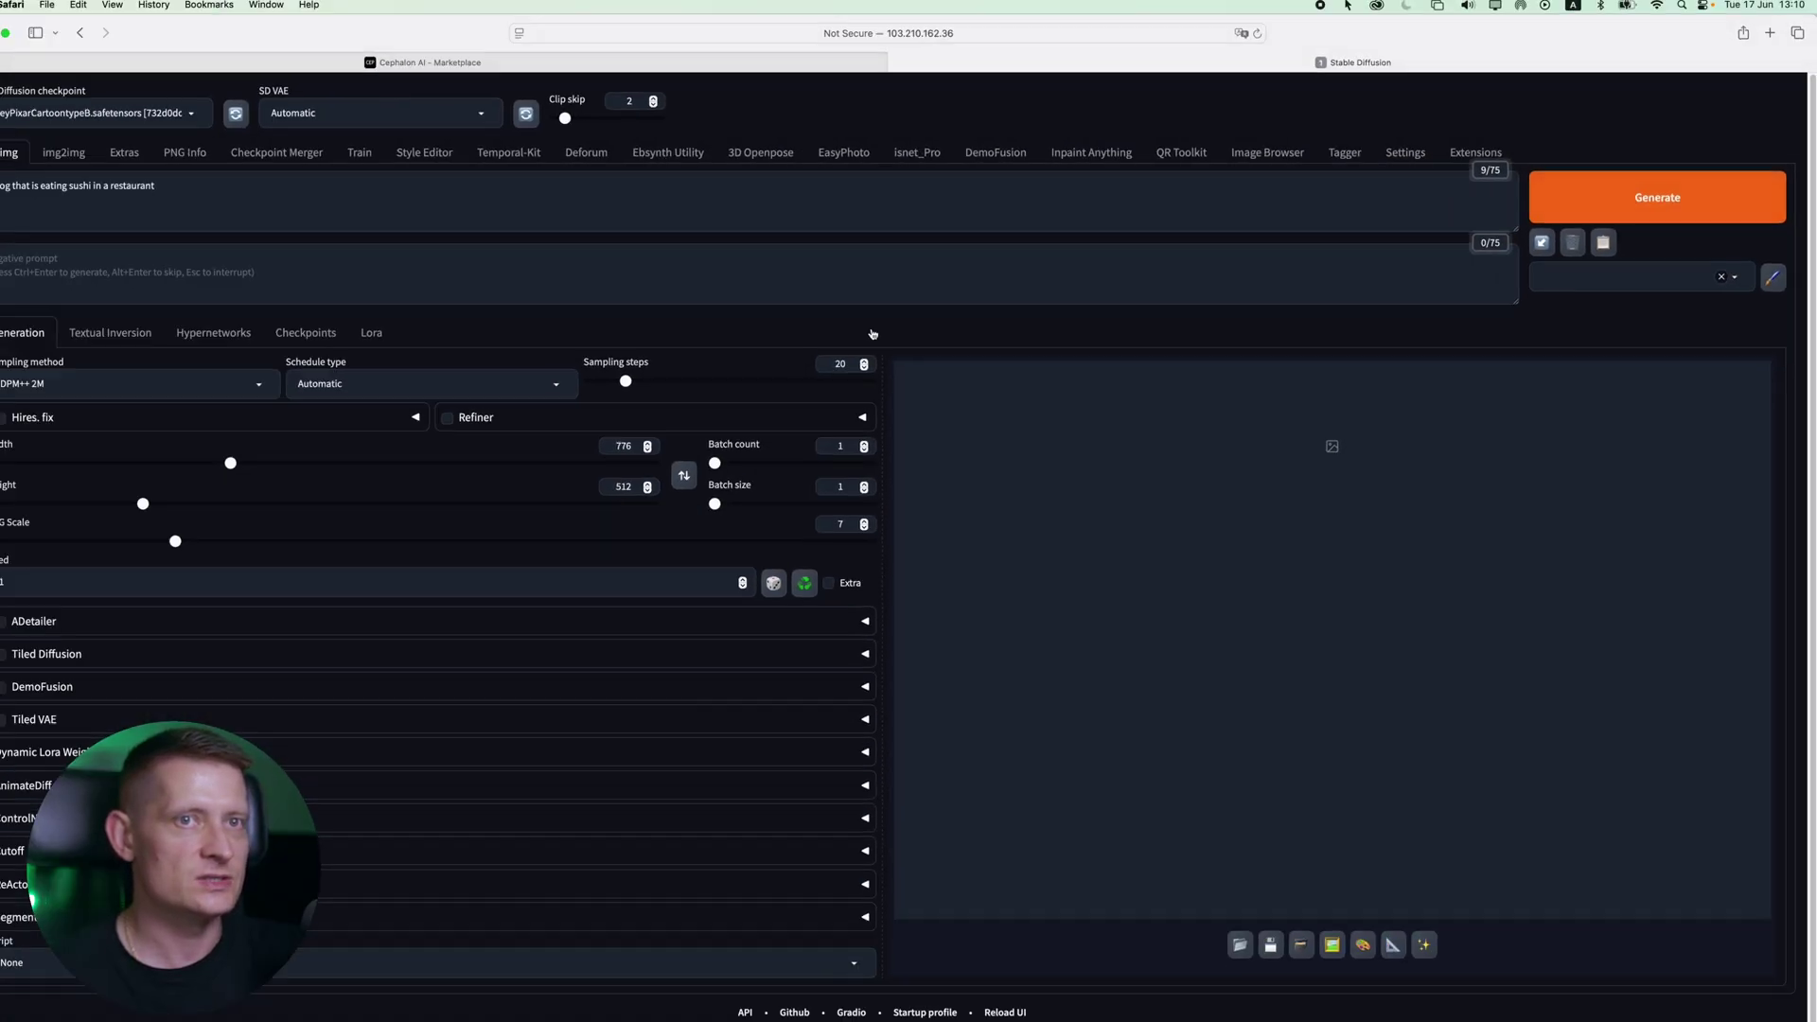
- Generate the 776×512 dog-with-sushi image, glance at the Extras Upscaler 1 list, and return to txt2img
click(1299, 401)
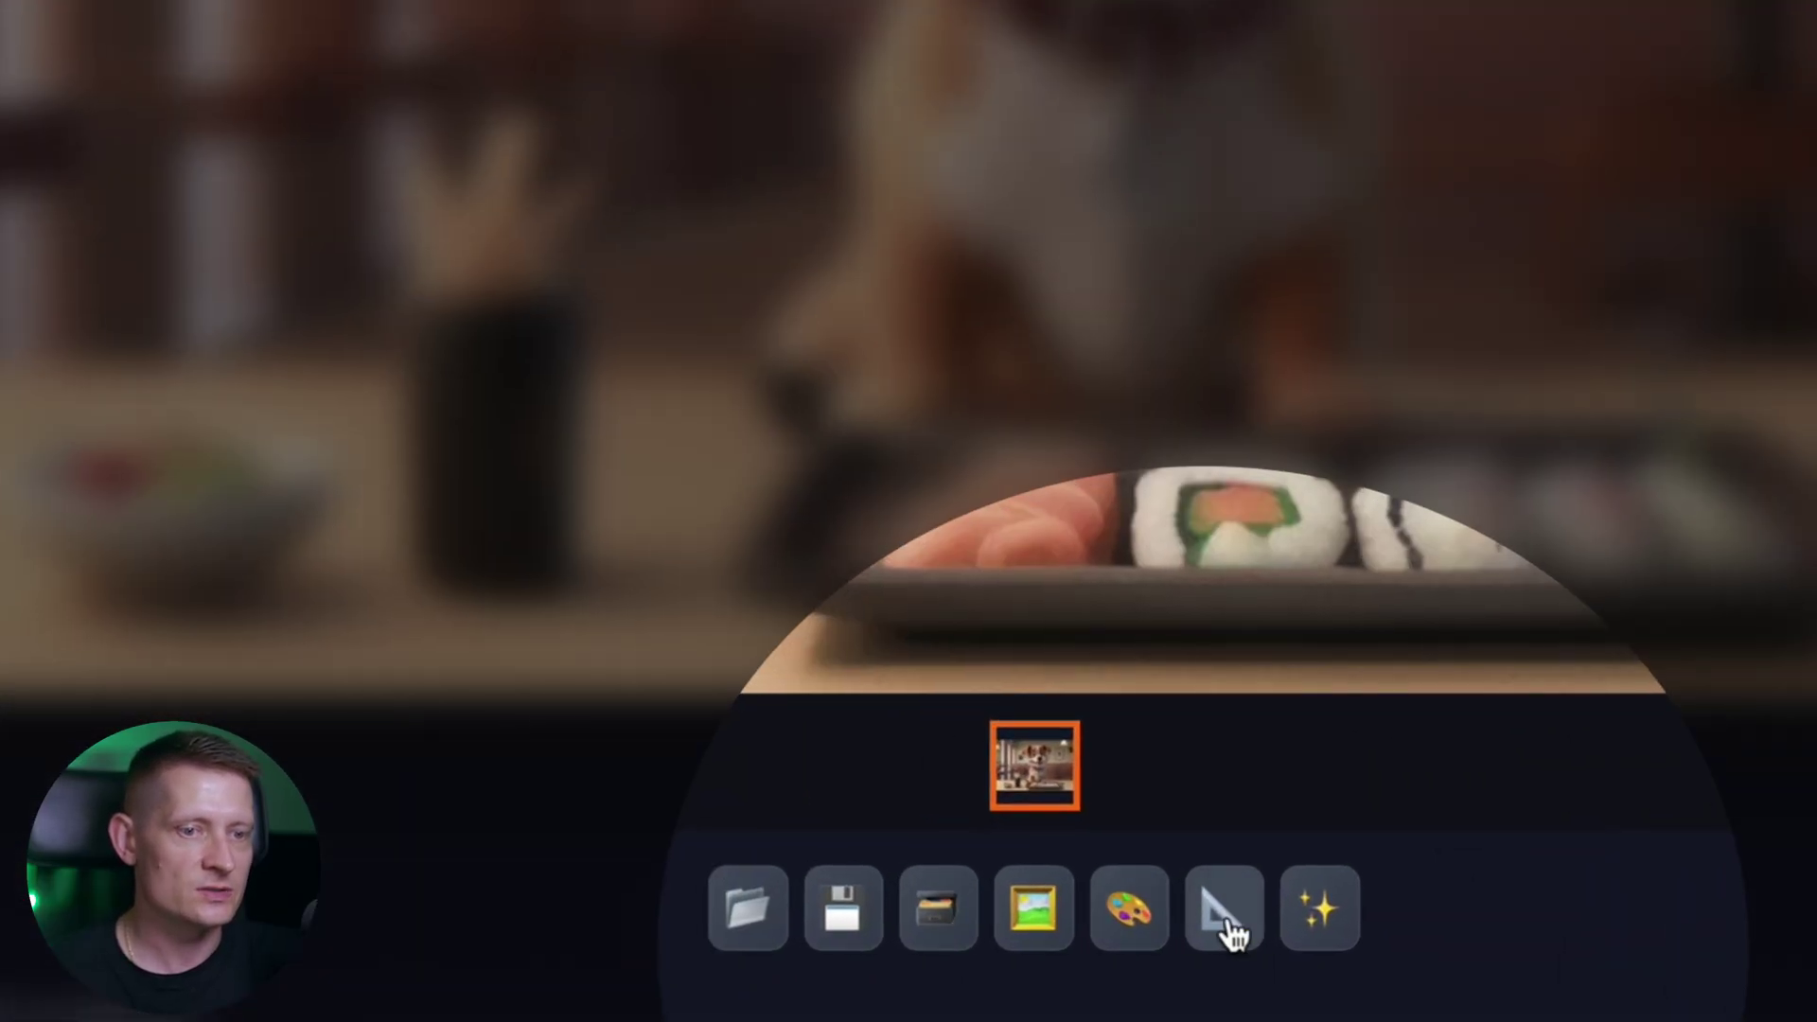
click(1215, 929)
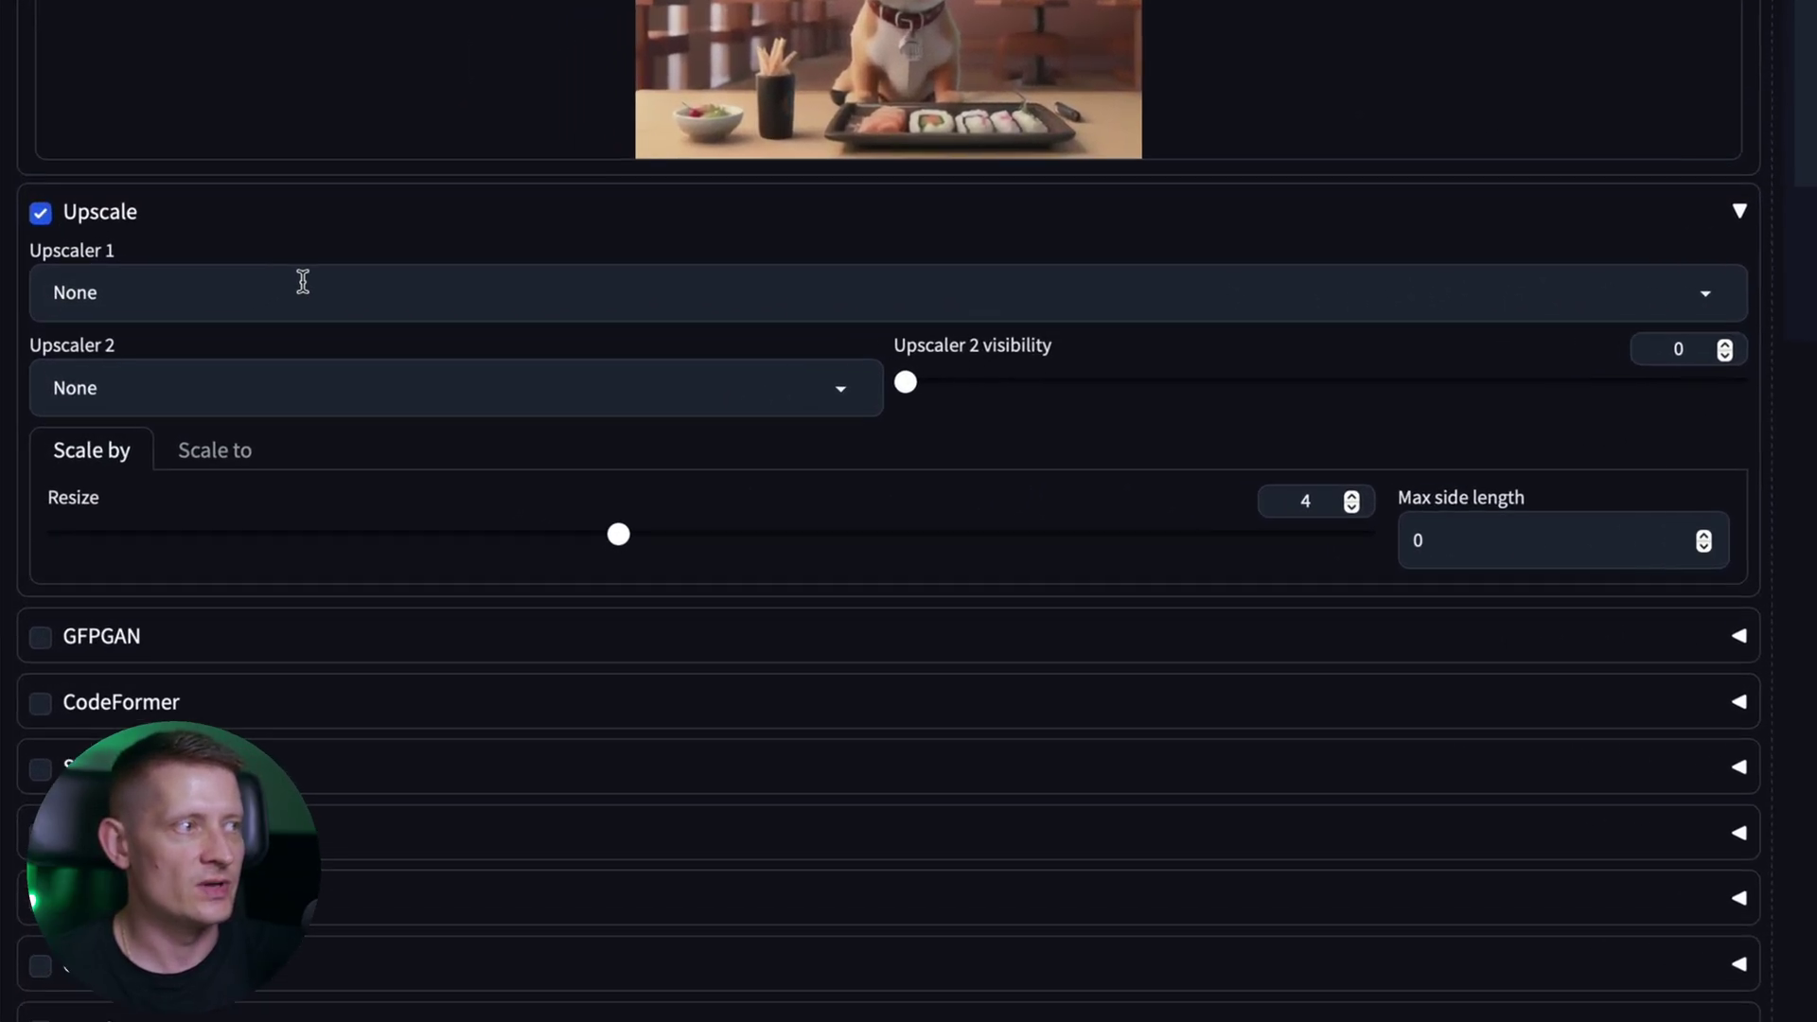
click(303, 281)
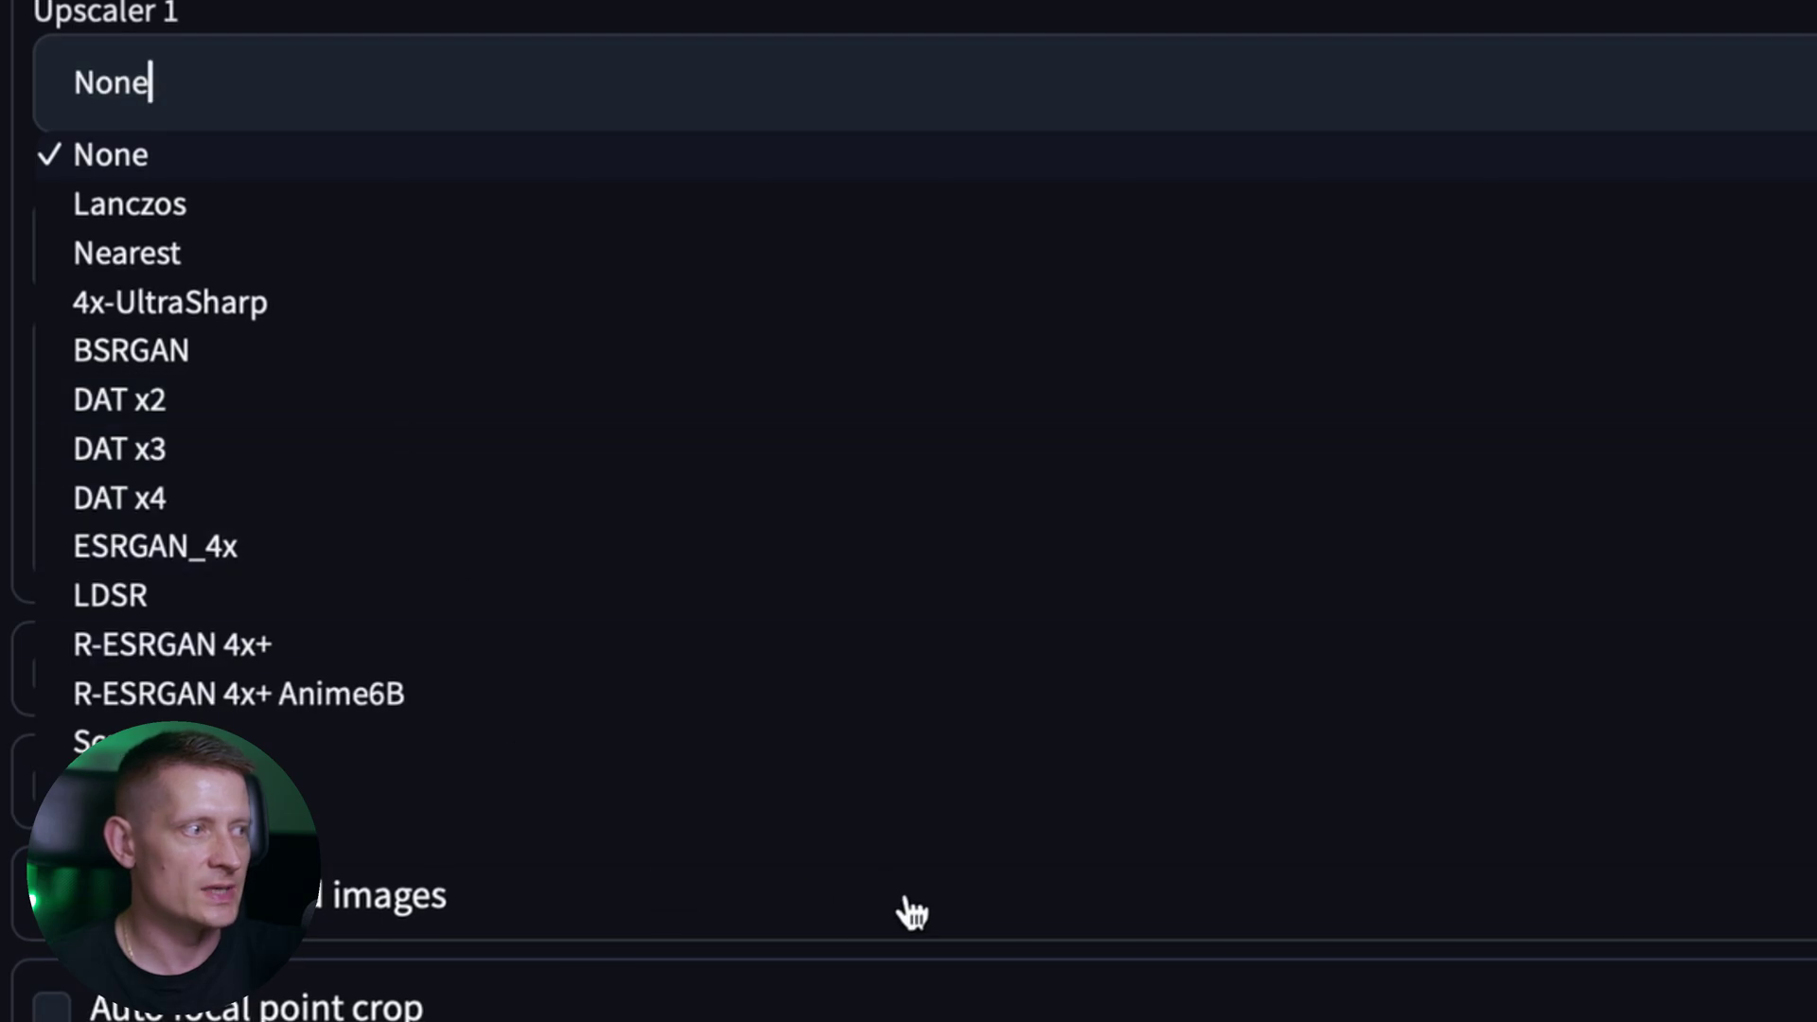
click(908, 908)
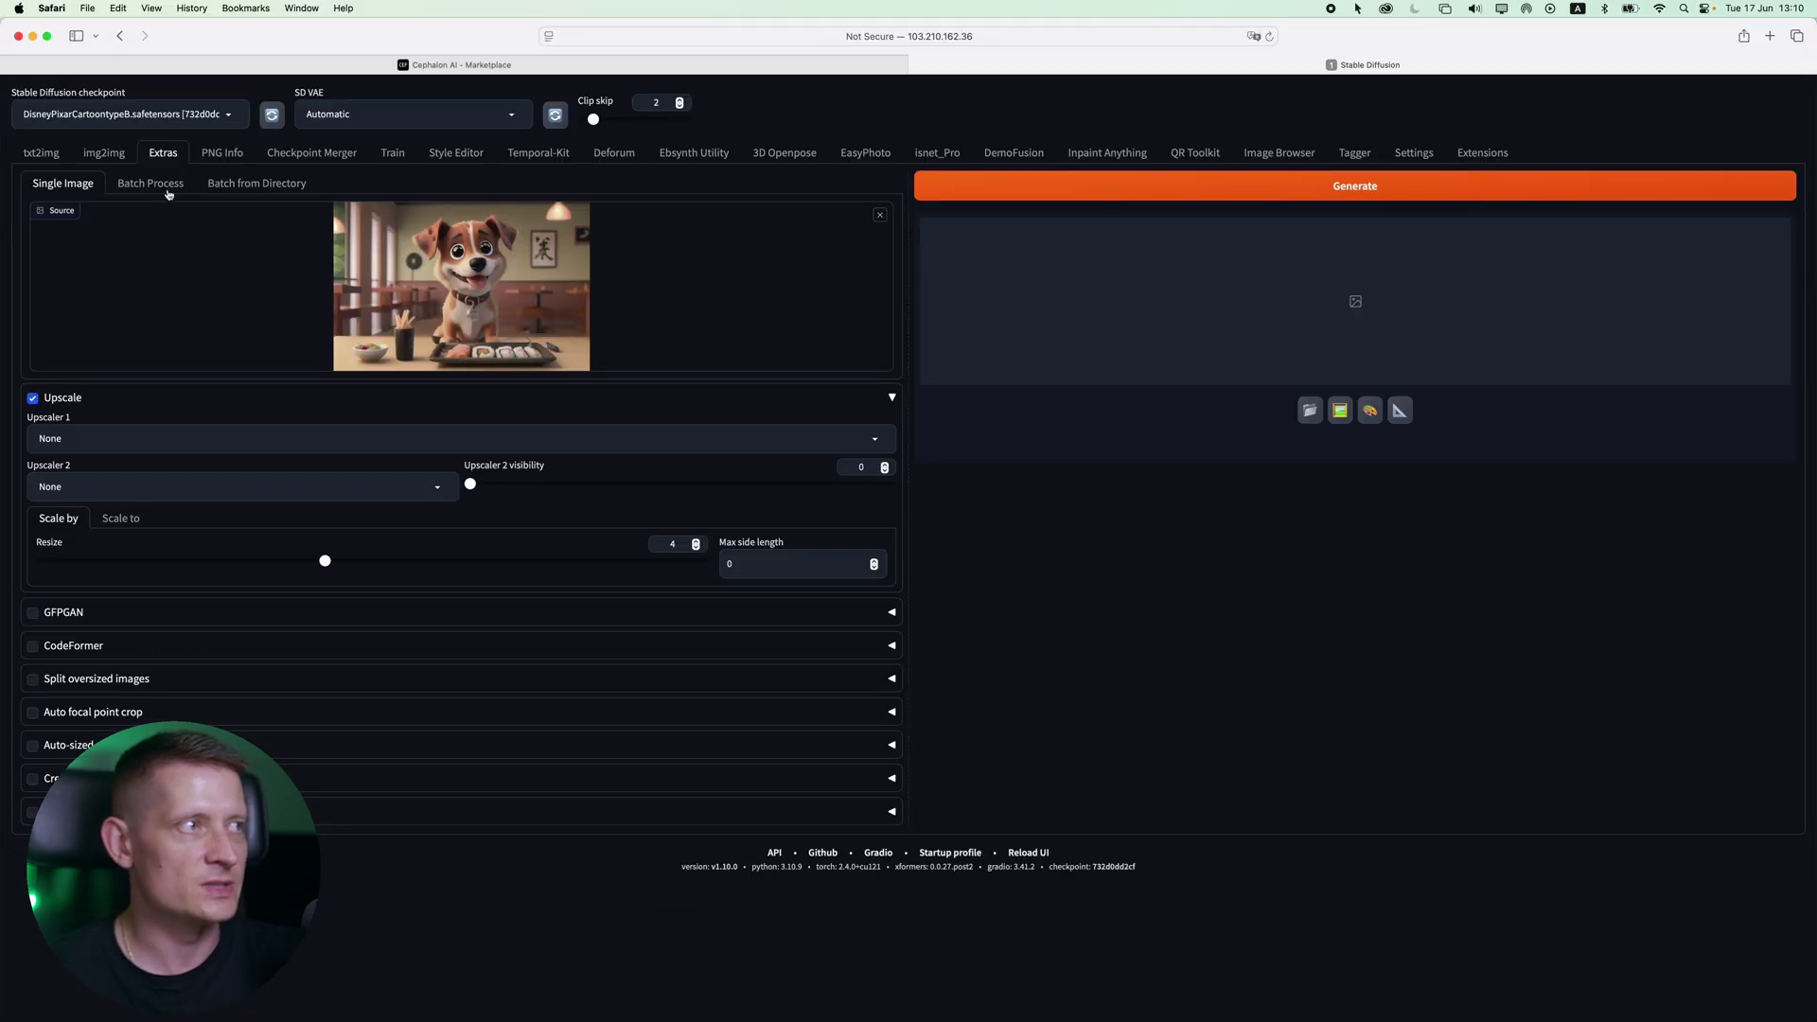
click(40, 152)
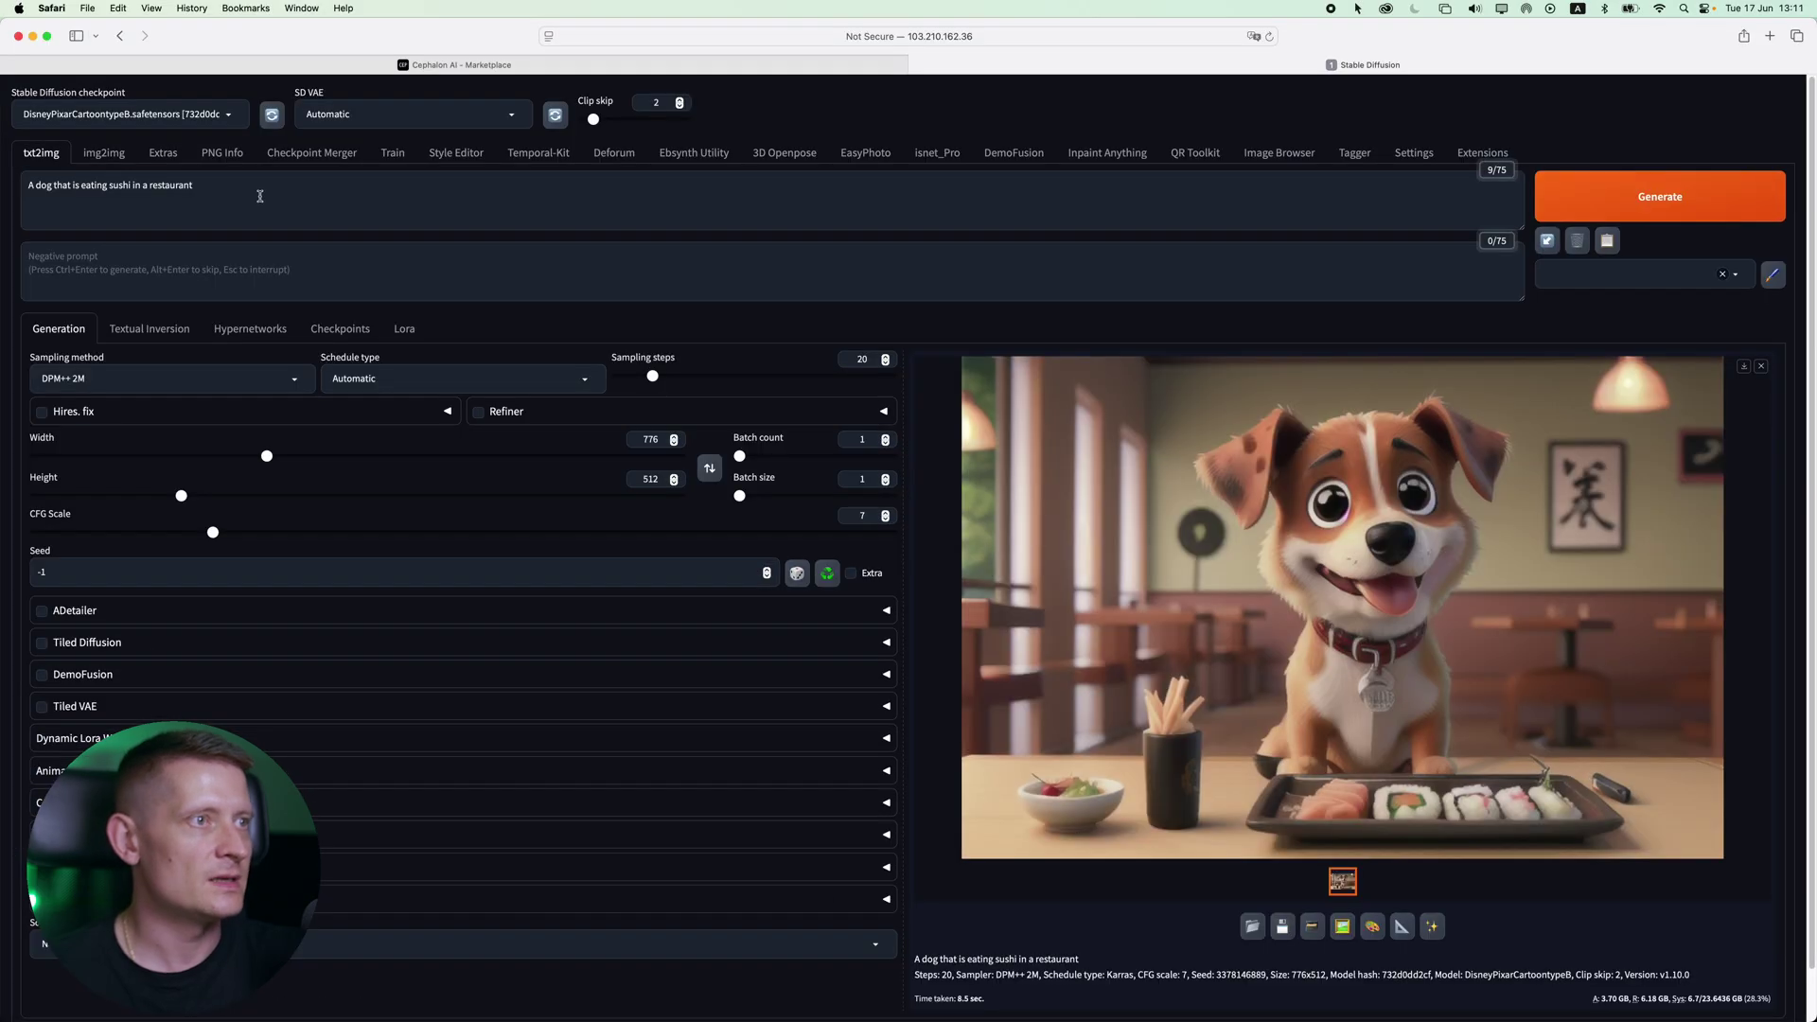
- Change the image size to 1280 wide by 720 high and bring up the checkpoint model list
drag(258, 191, 30, 182)
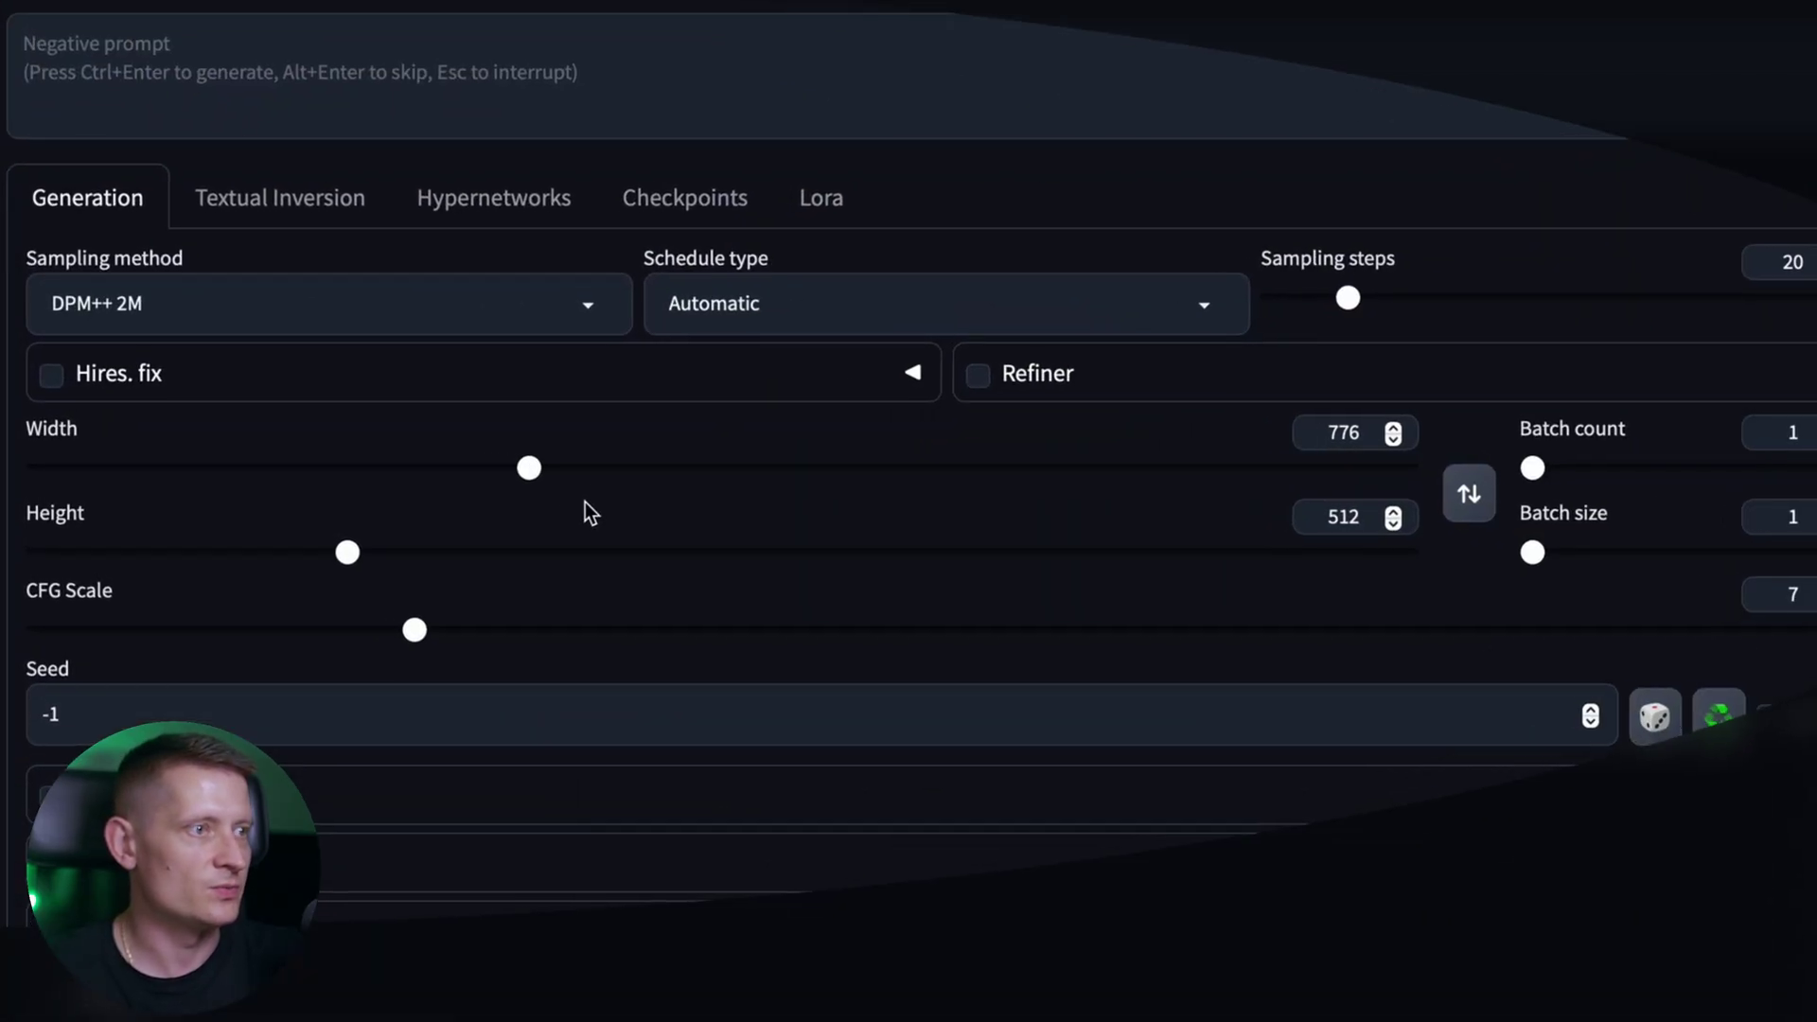
drag(549, 473, 831, 495)
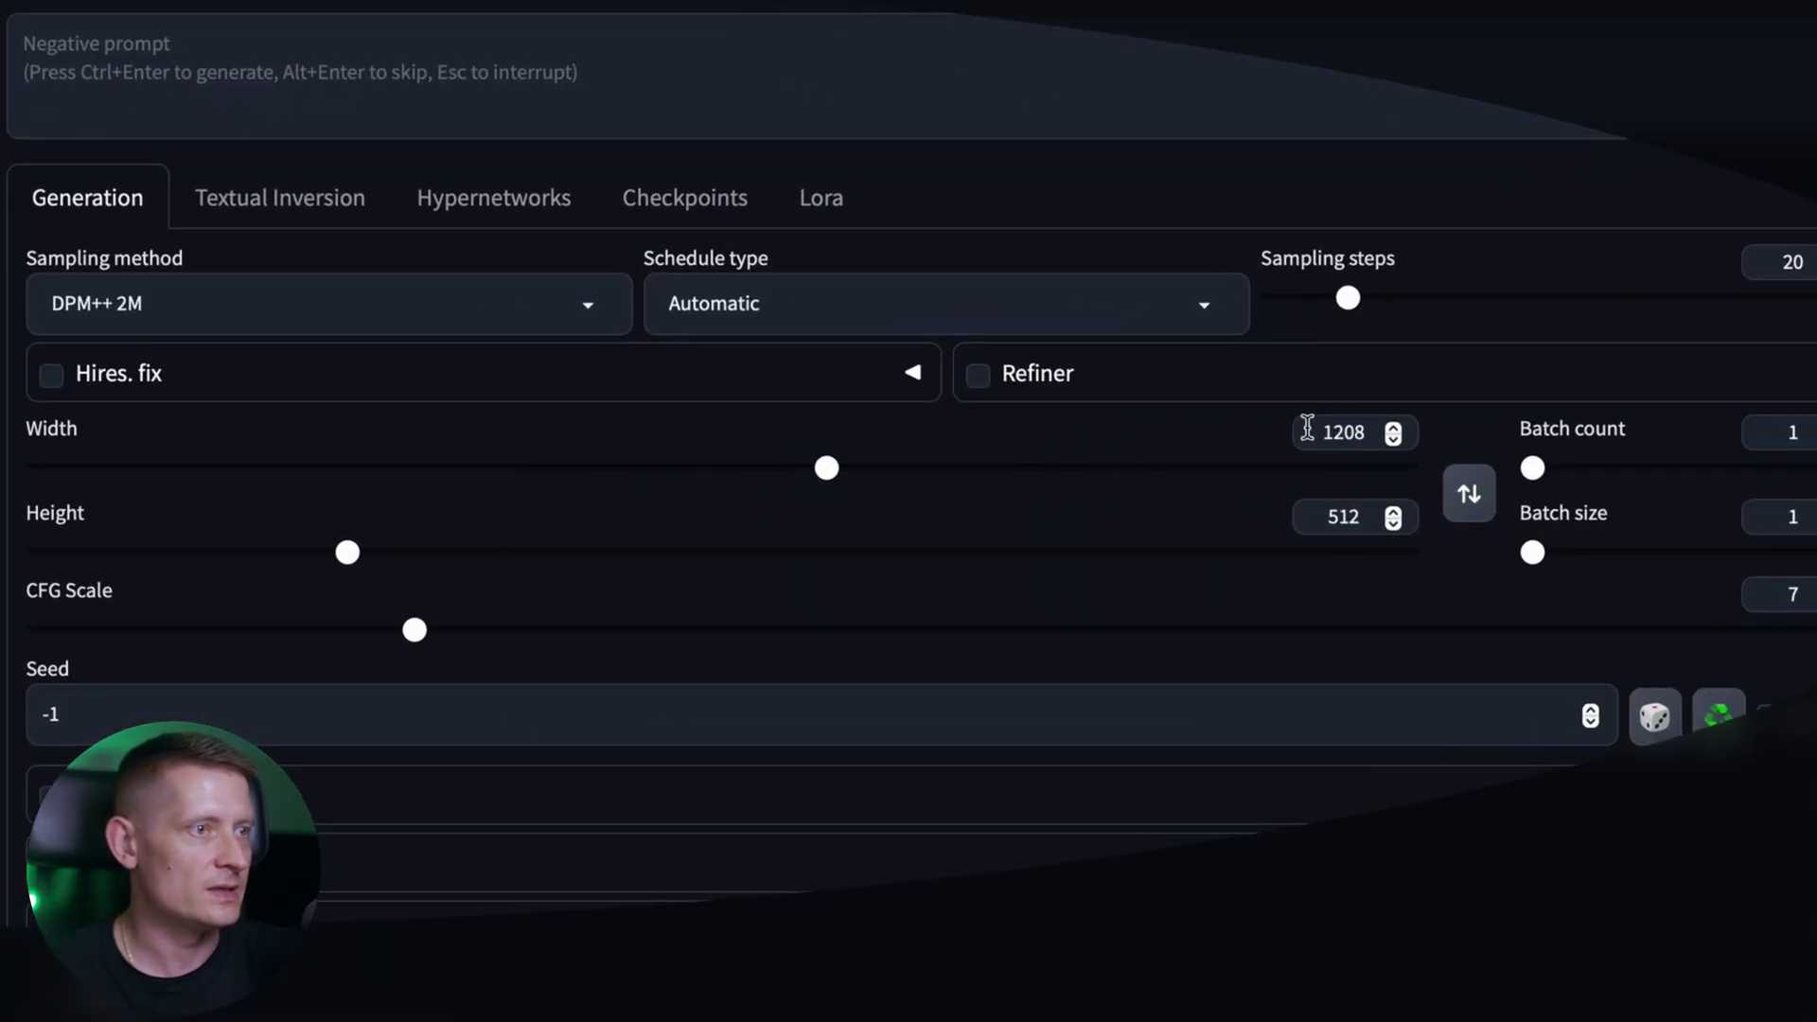
drag(1370, 428, 1302, 421)
text(180)
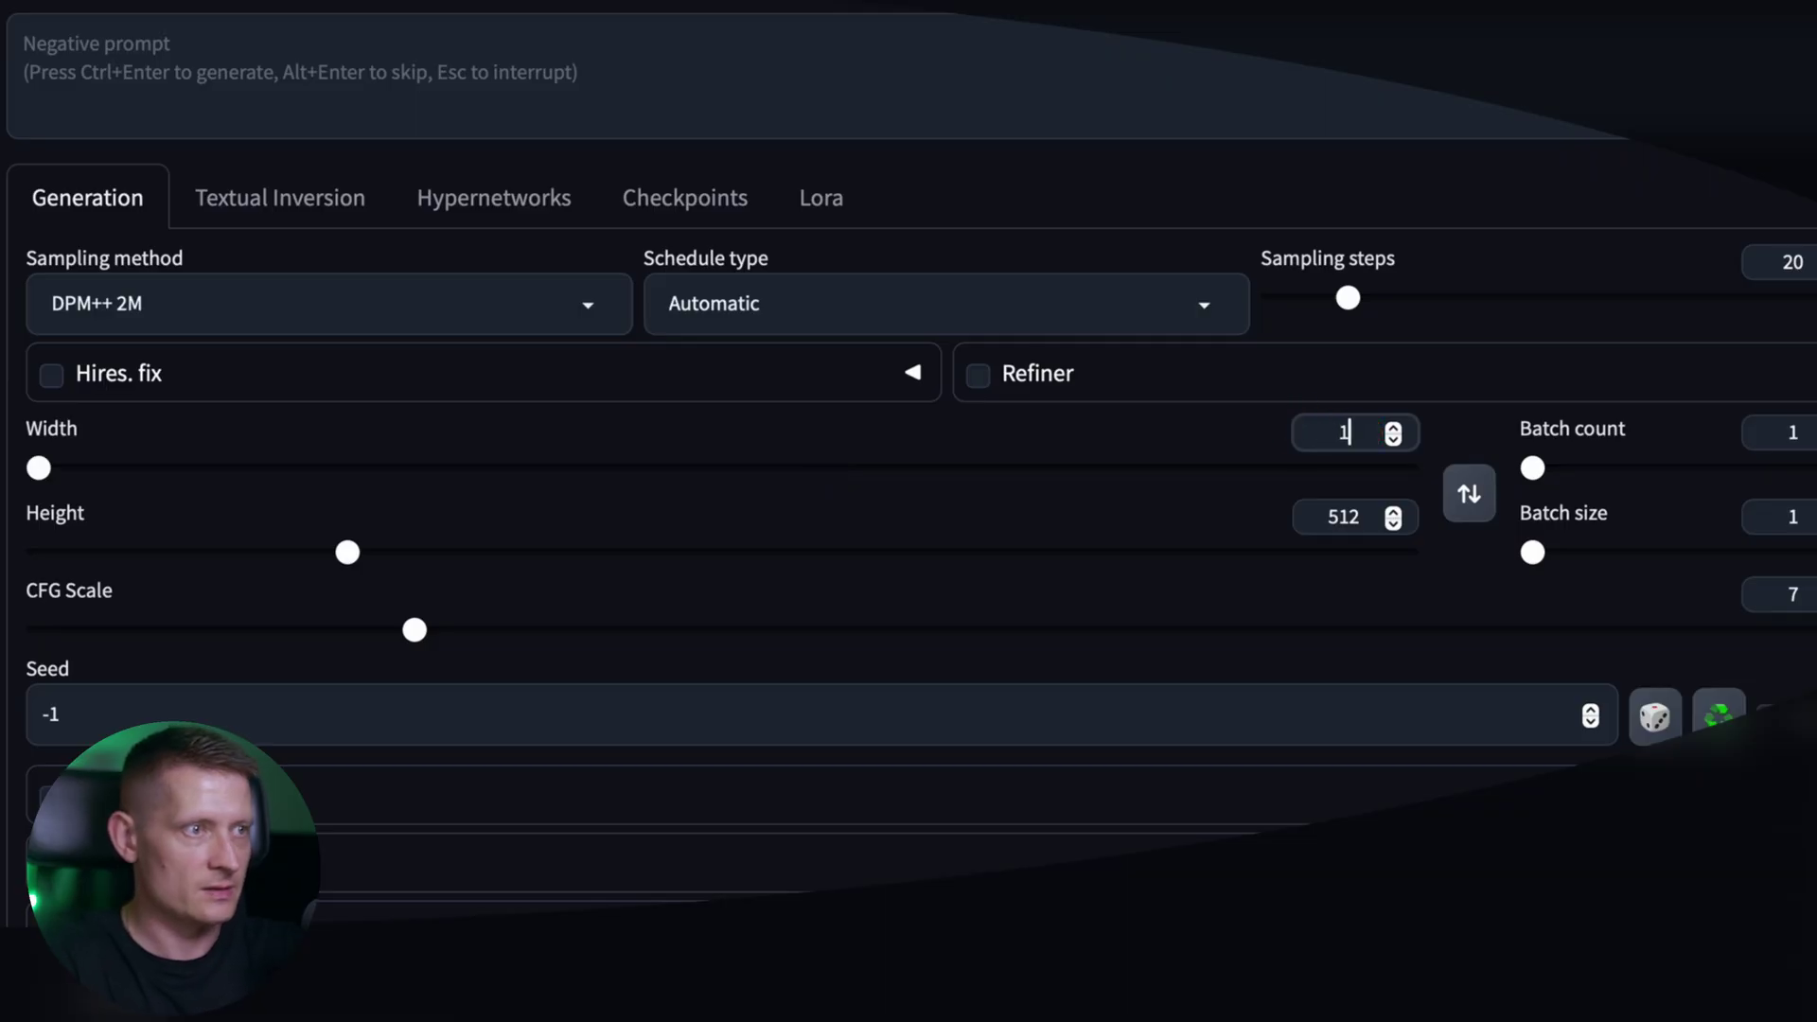
key(BackSpace)
key(BackSpace)
text(280)
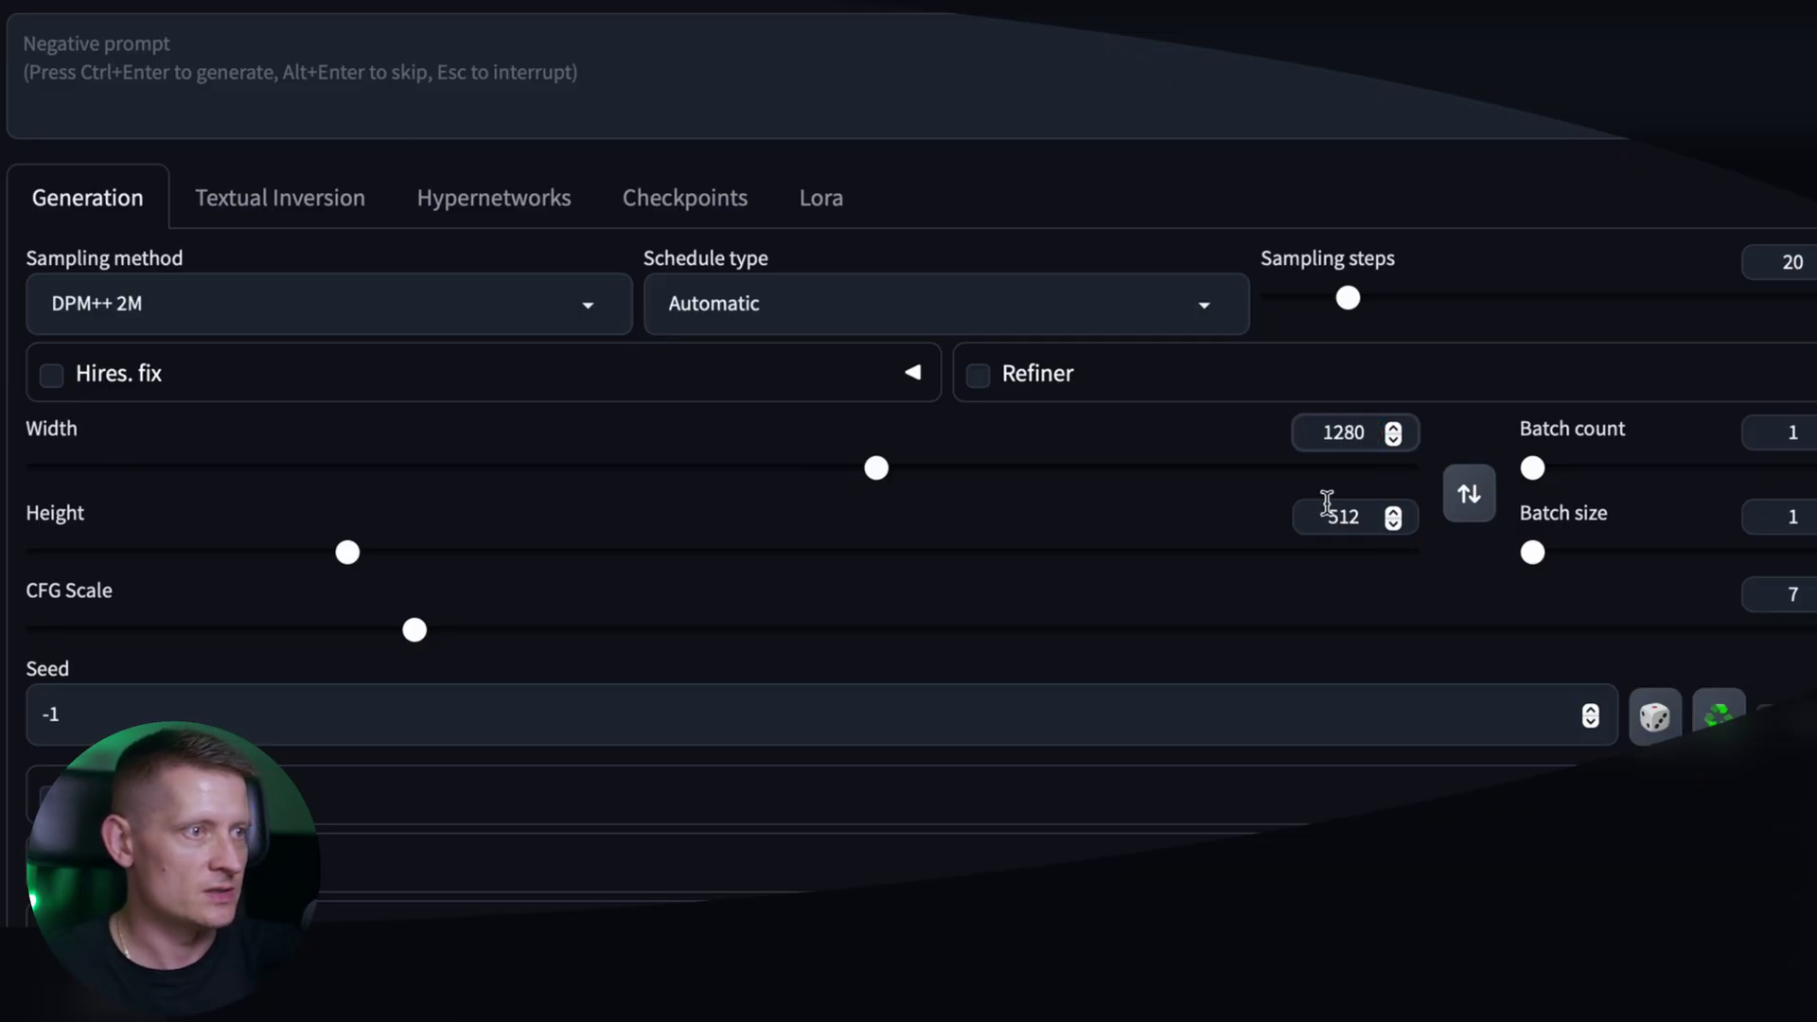
click(1354, 513)
drag(1354, 513, 1302, 515)
text(720)
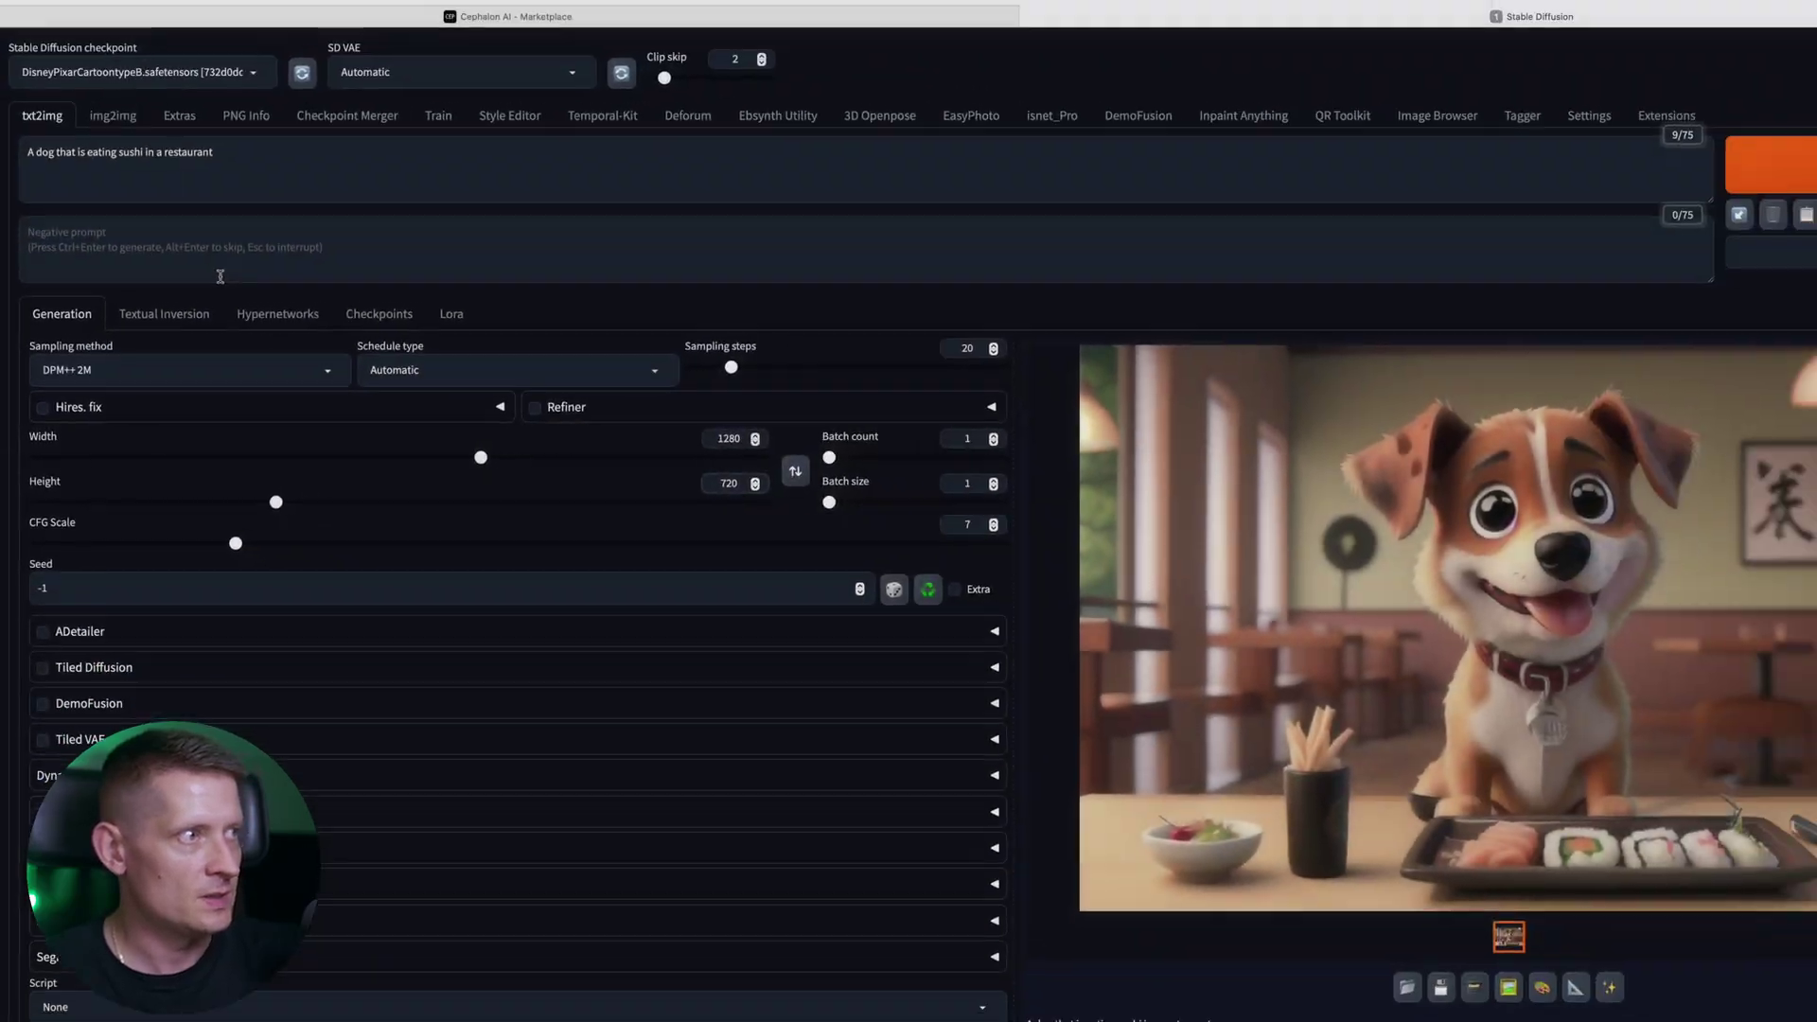
triple_click(218, 152)
click(144, 73)
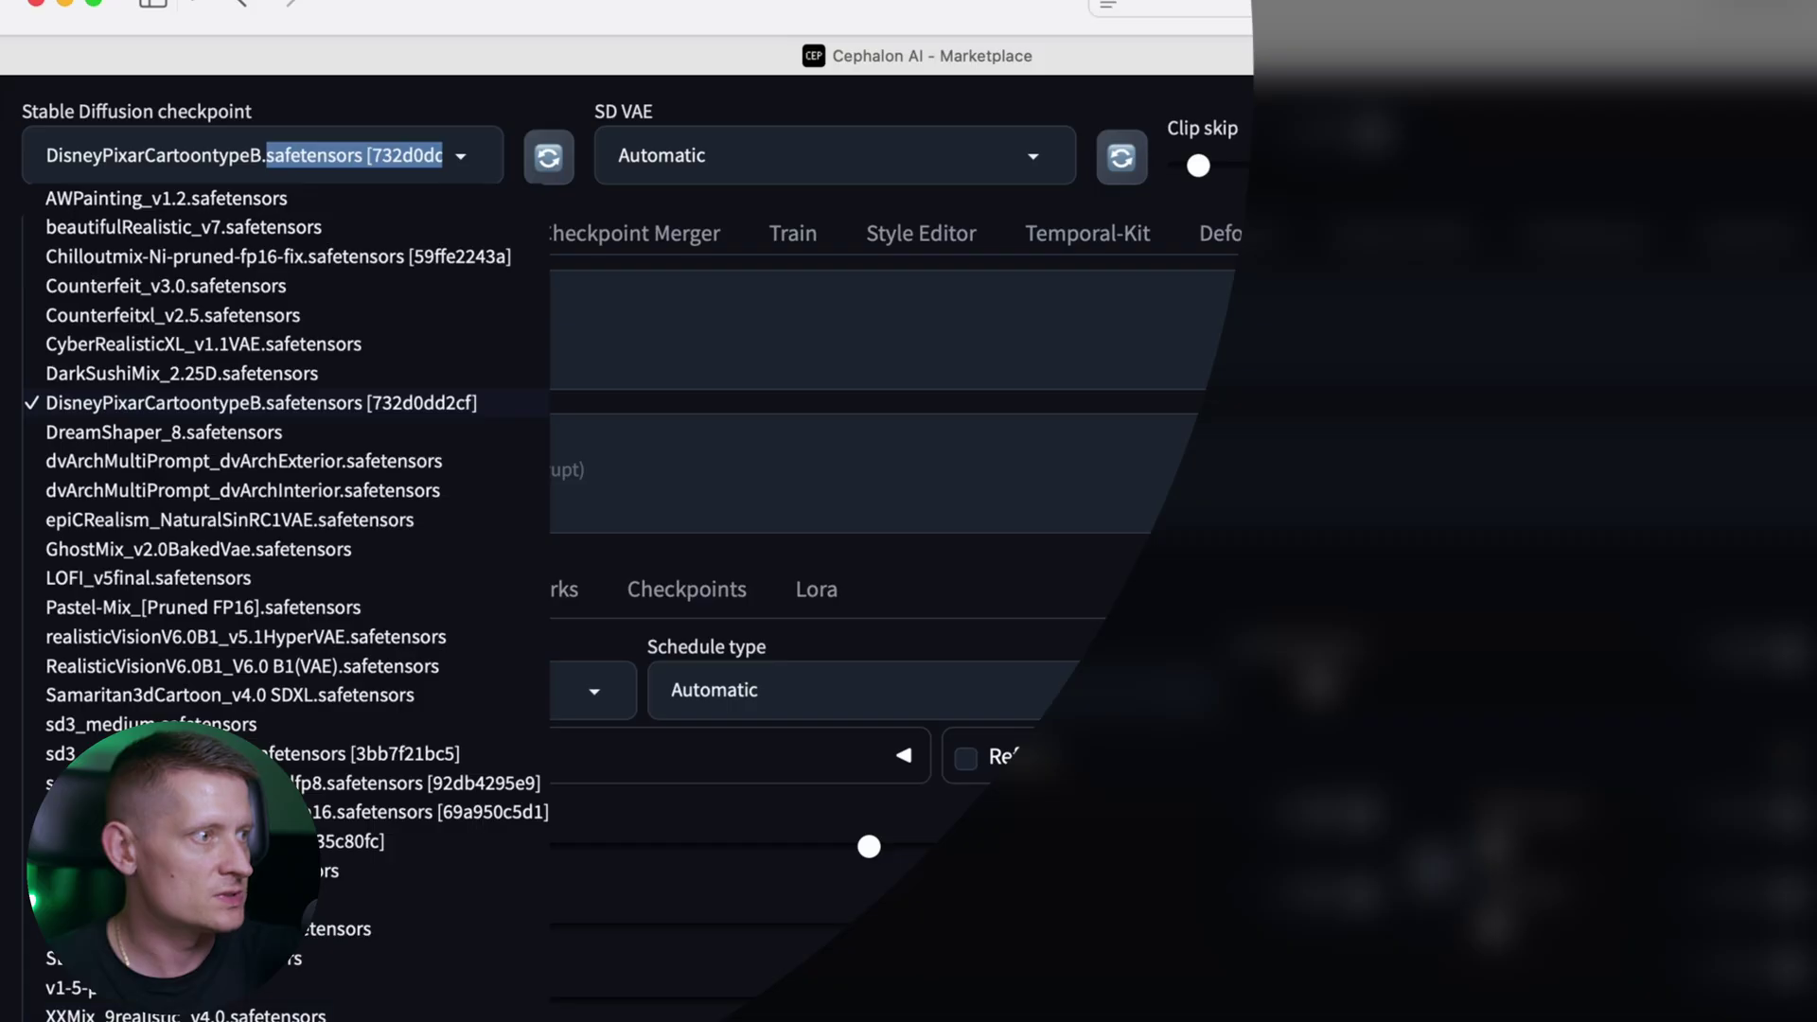
- Switch to XXMix_9realisticSDXL_v1 and generate 'A cup of coffee on a table'
click(185, 1014)
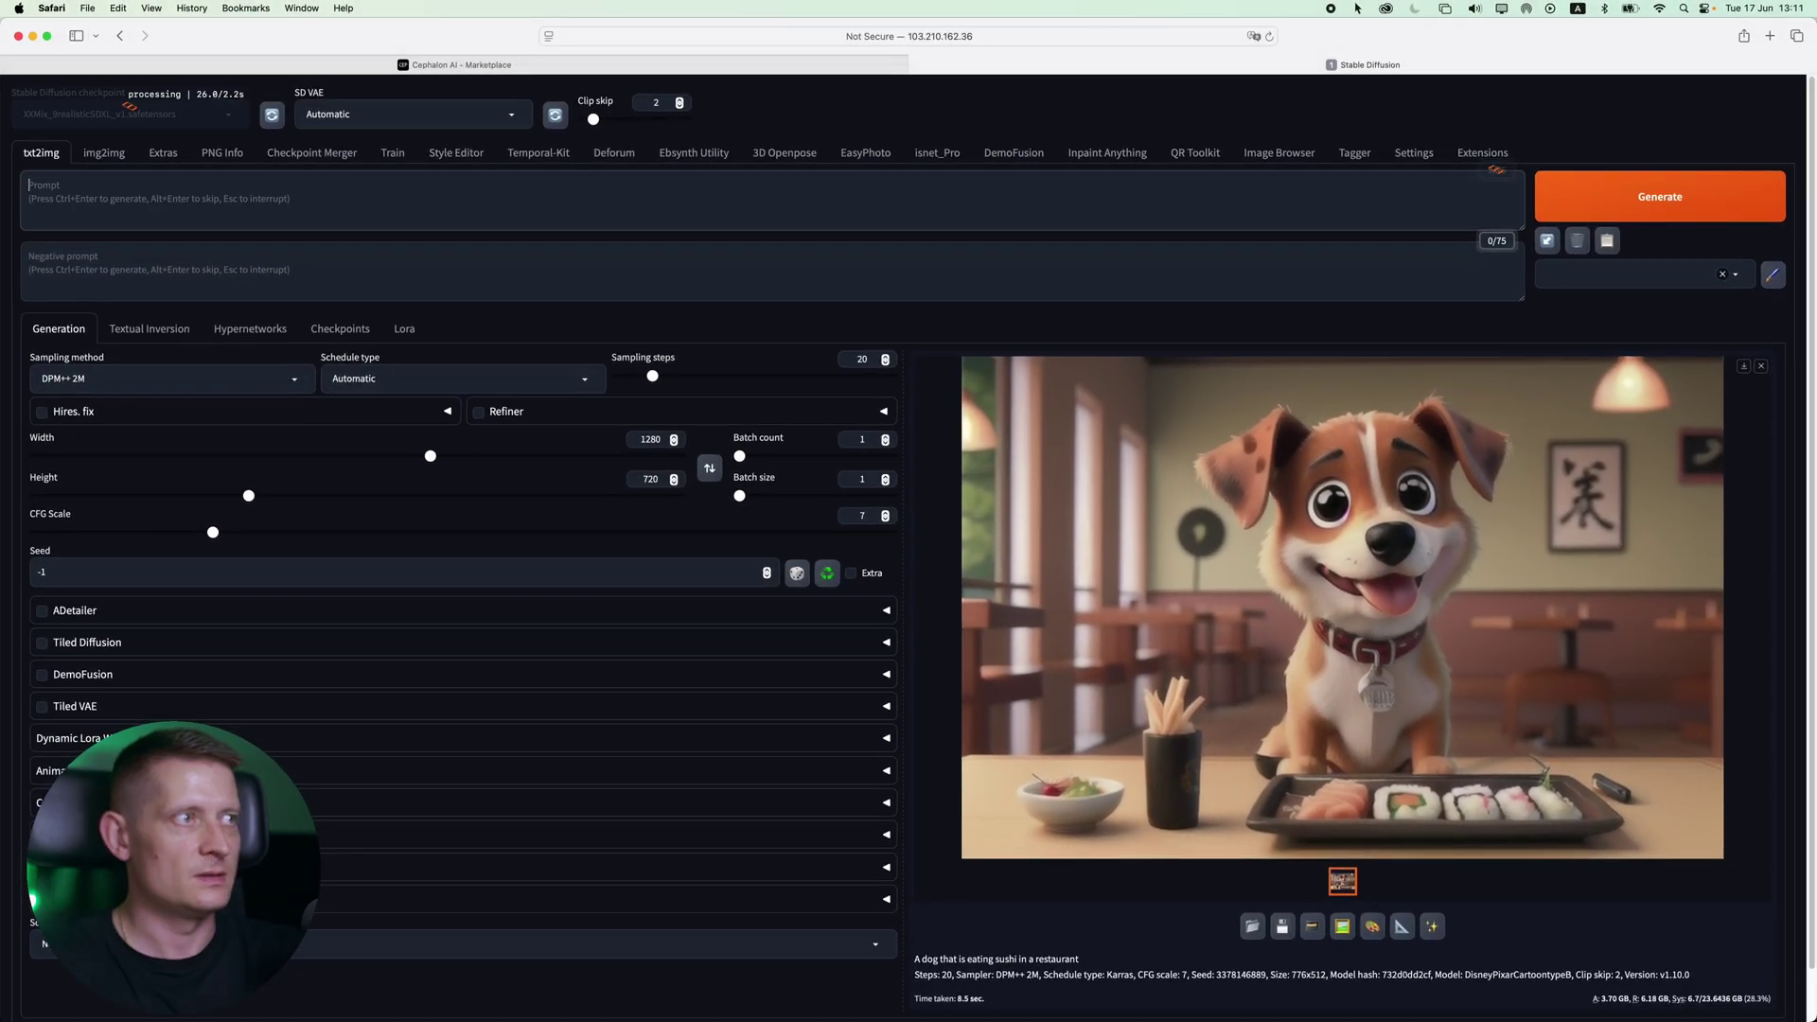
key(BackSpace)
text(A cu)
text(p of coffee on a t)
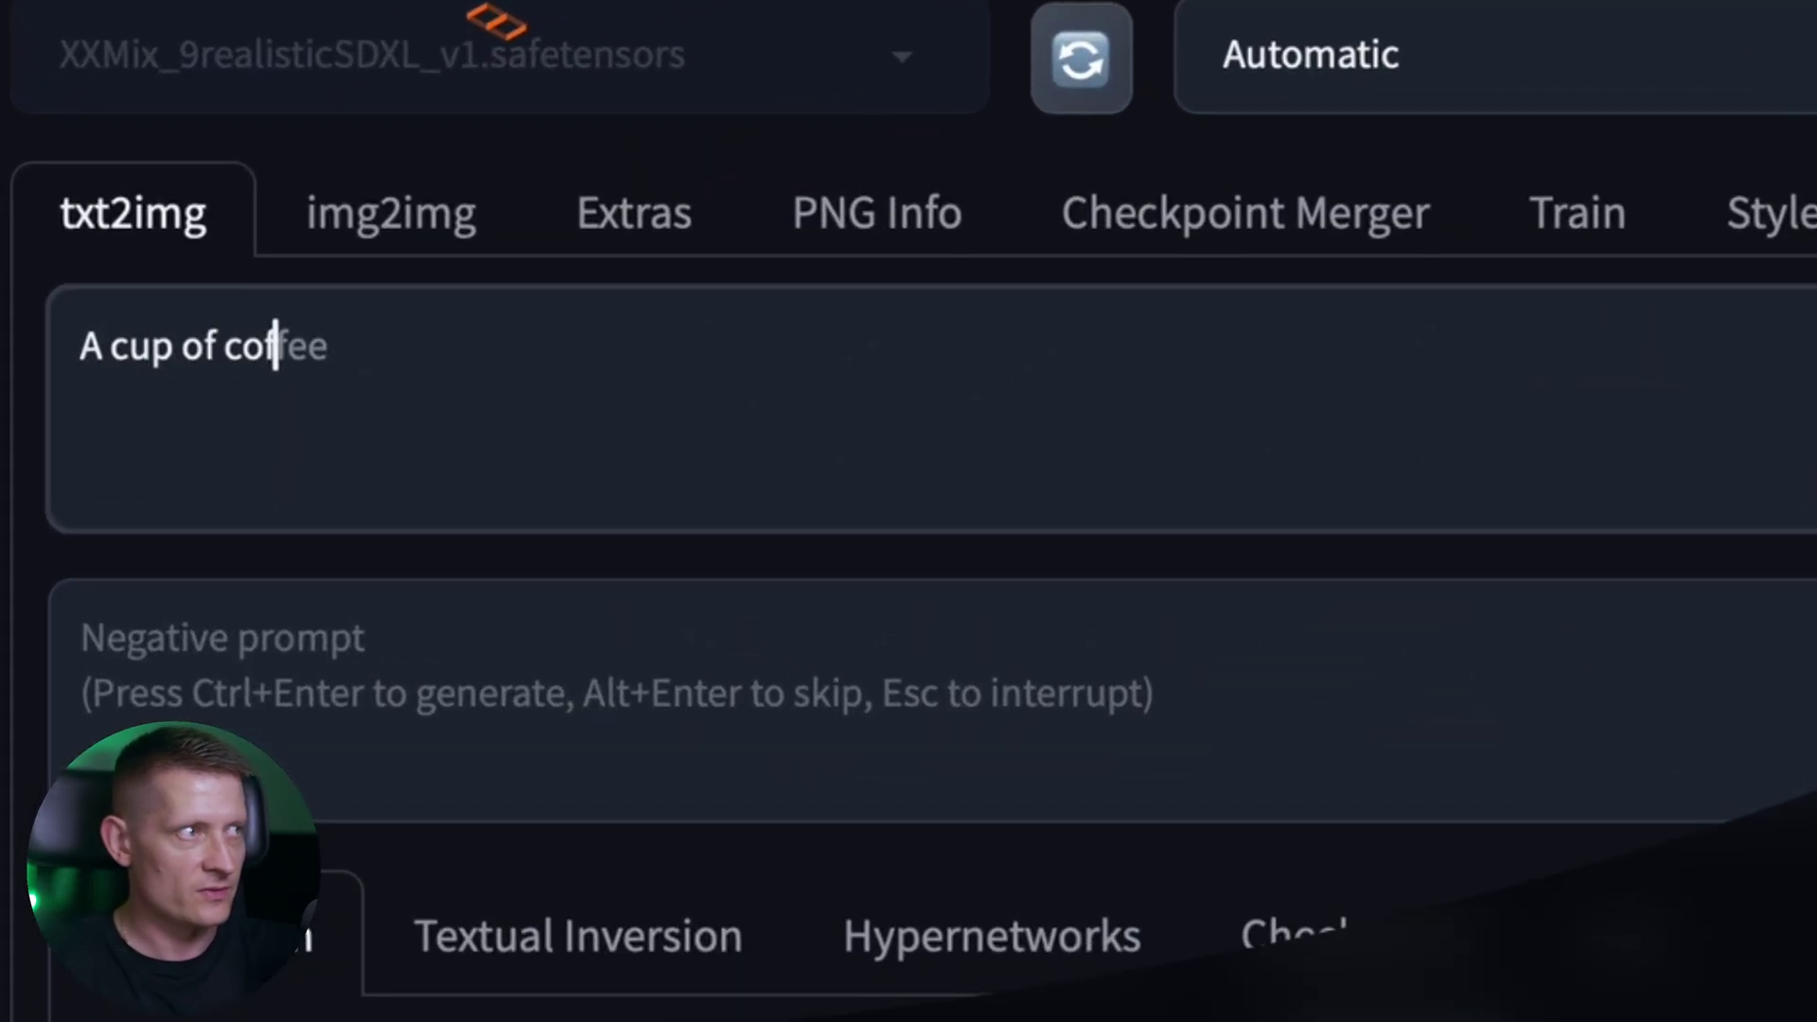
text(able)
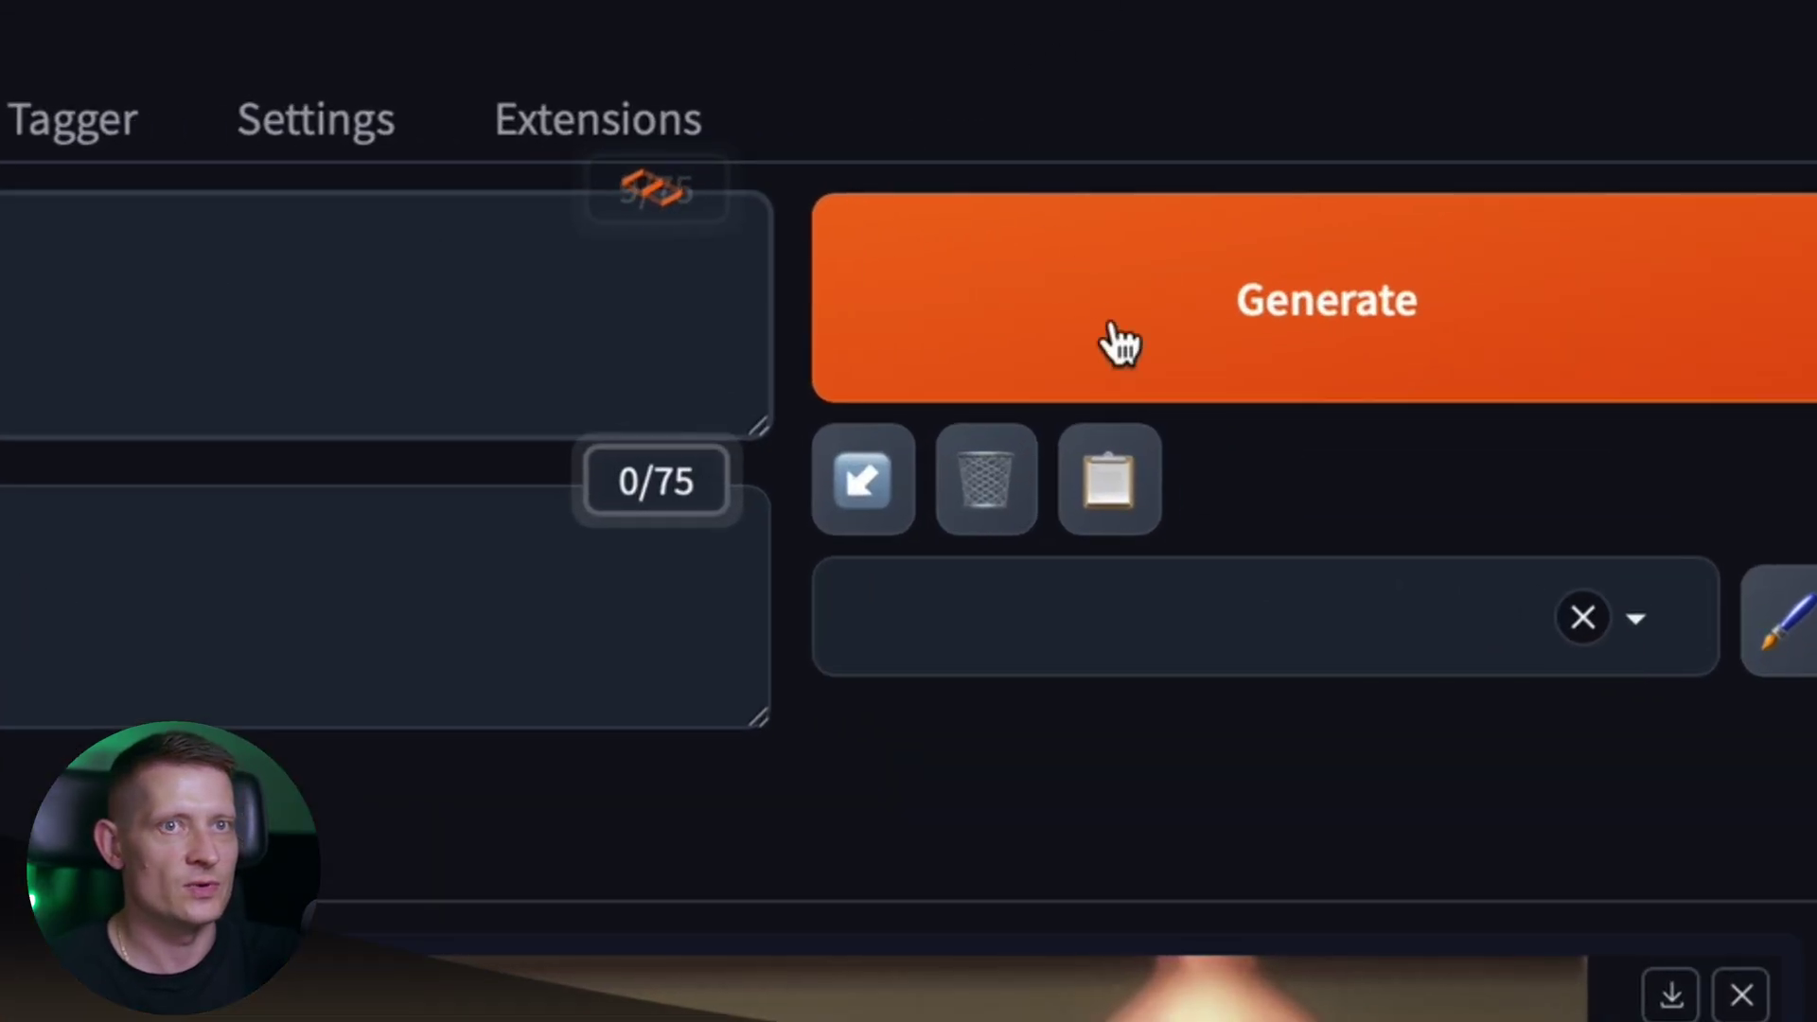
click(1609, 203)
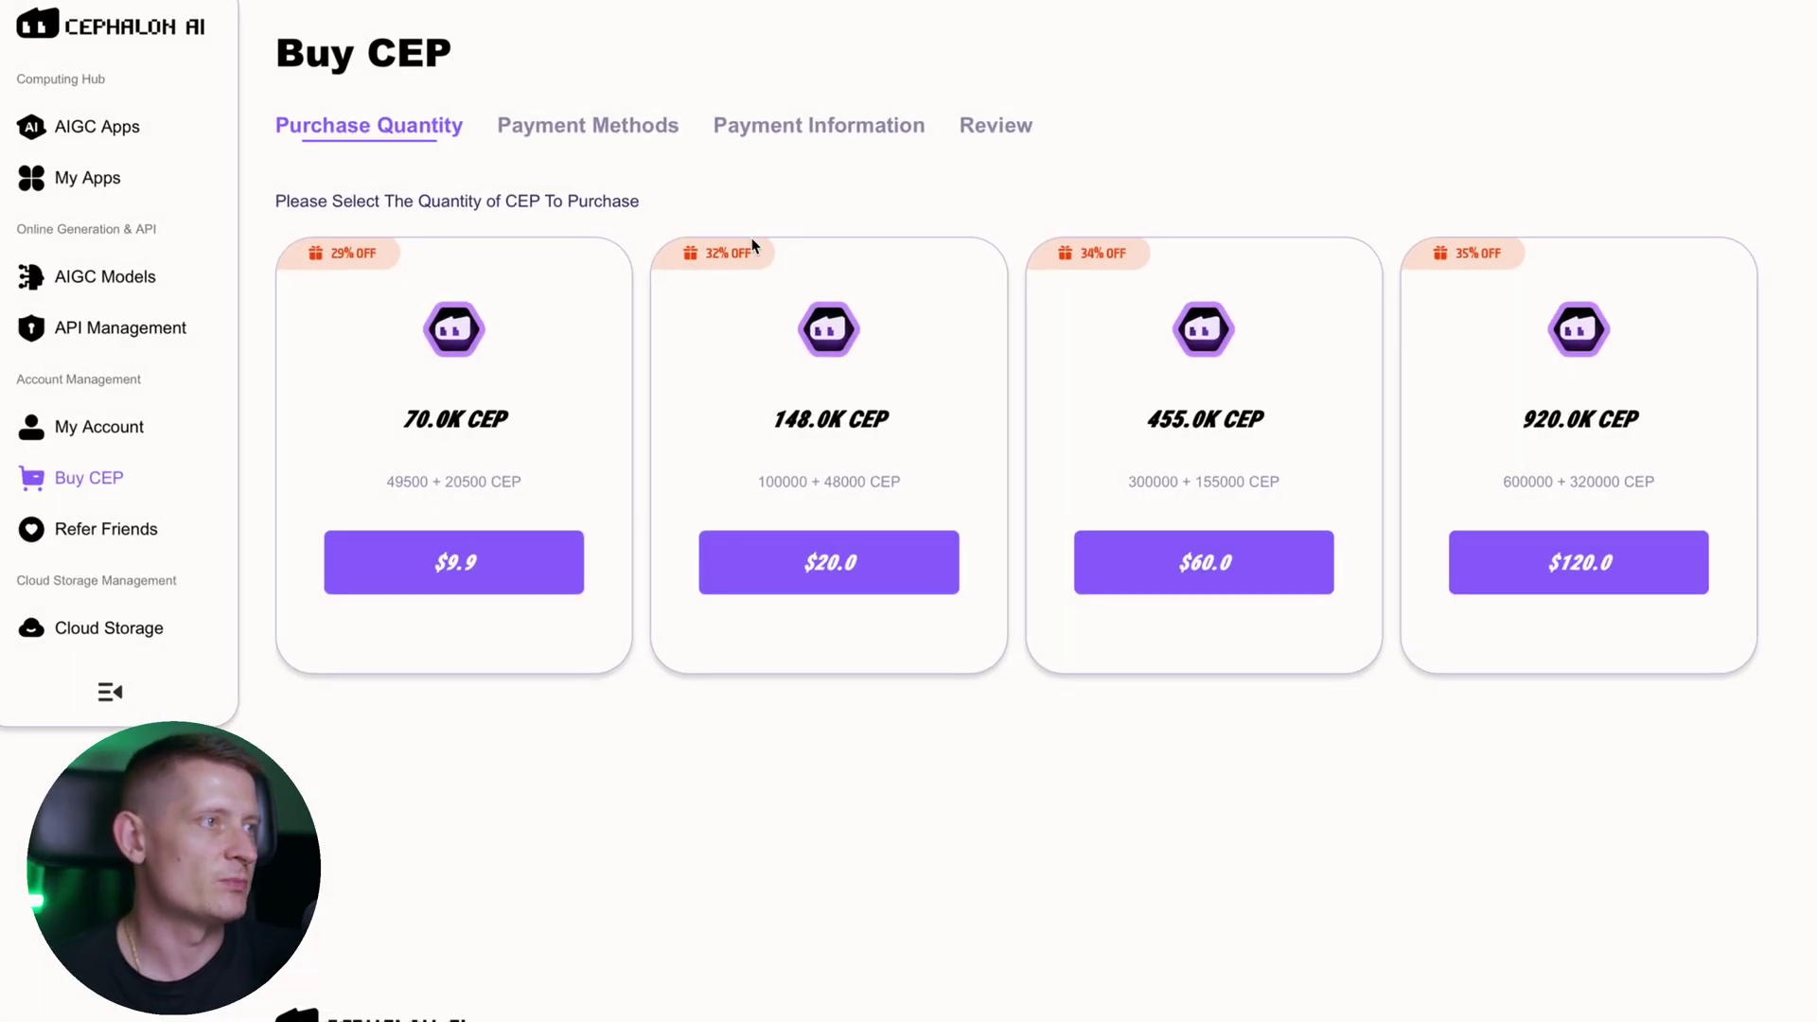
- Point out the 70.0K, 148.0K and 920.0K CEP package amounts on the Buy CEP page
drag(390, 431, 511, 428)
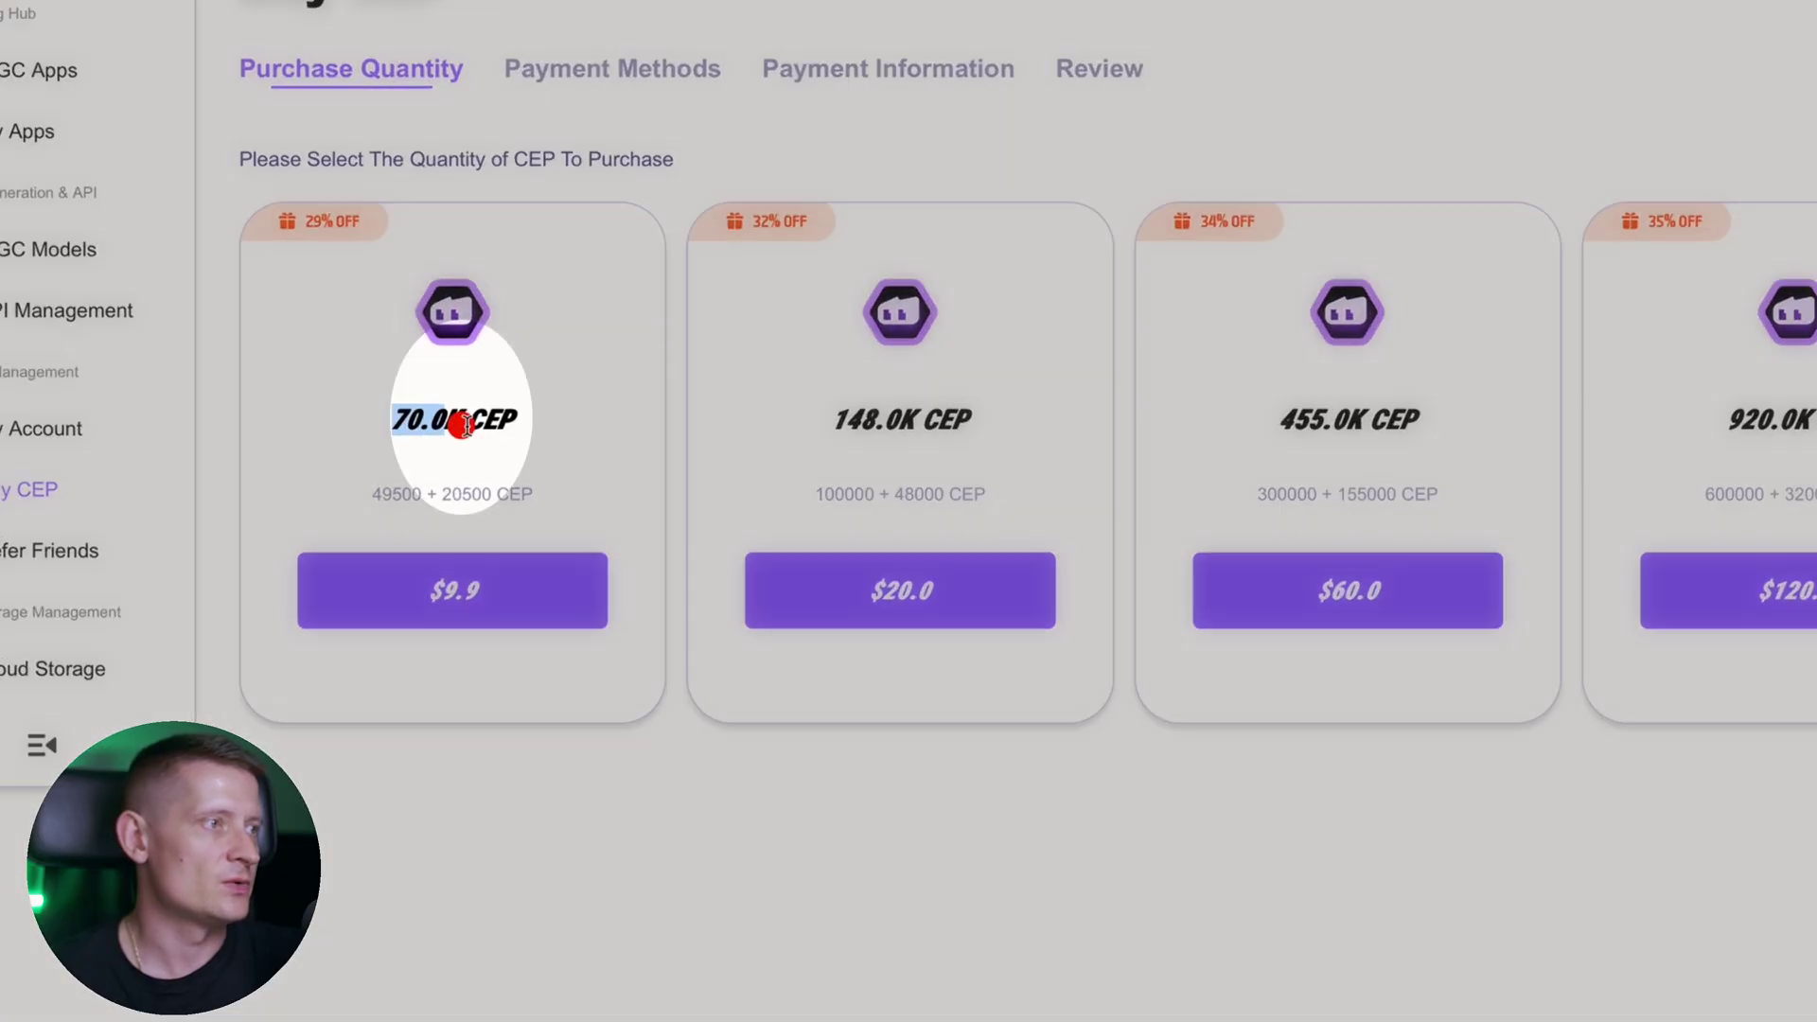
click(510, 430)
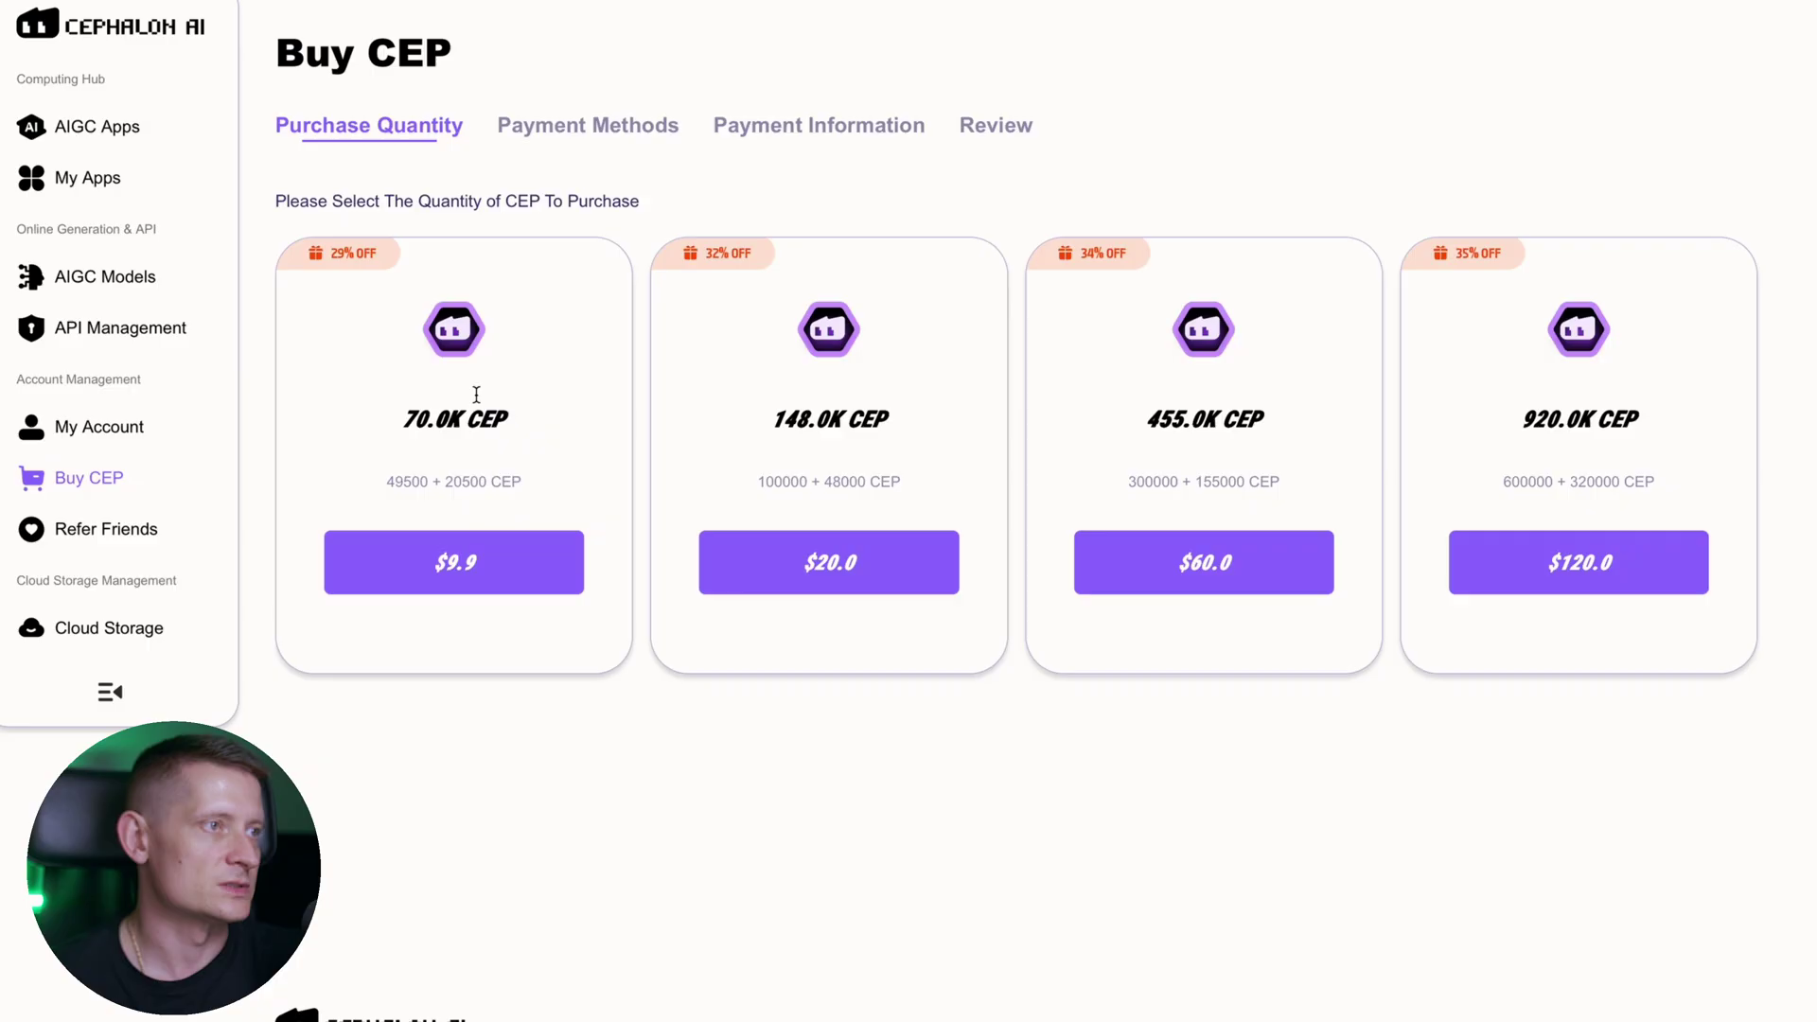
drag(781, 415, 884, 413)
click(1139, 401)
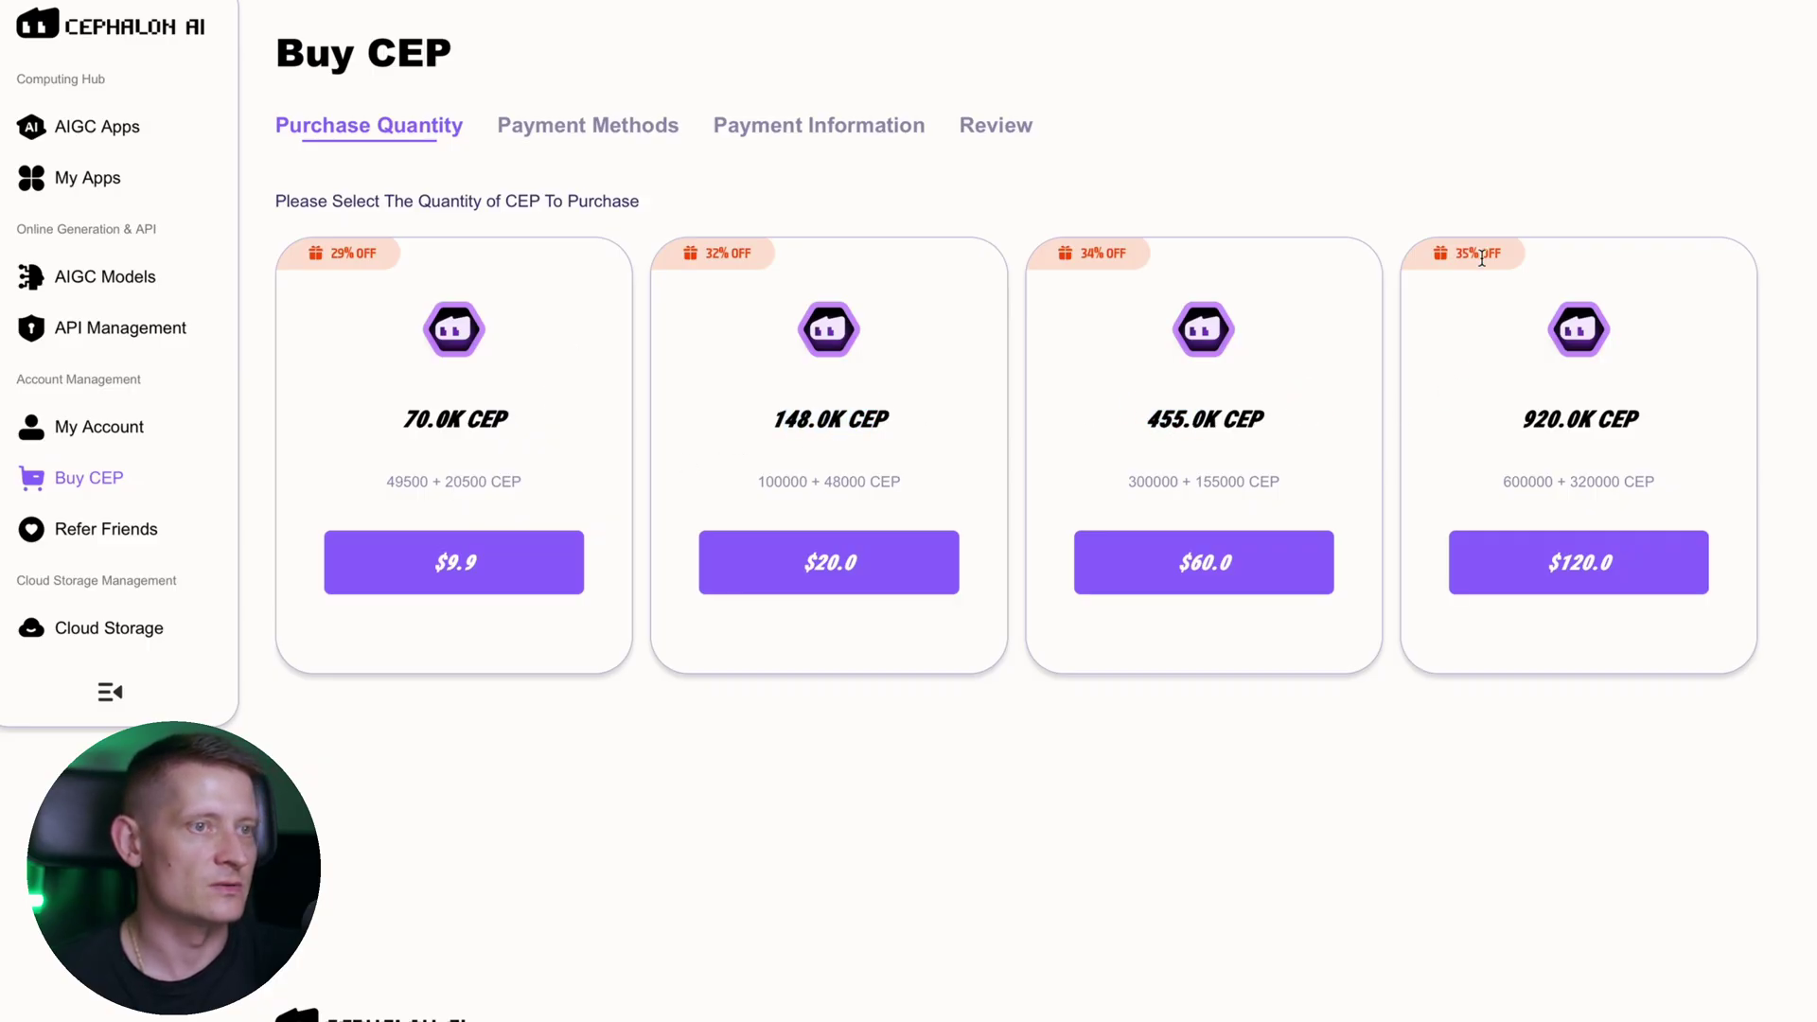
drag(1526, 416, 1663, 422)
click(1528, 417)
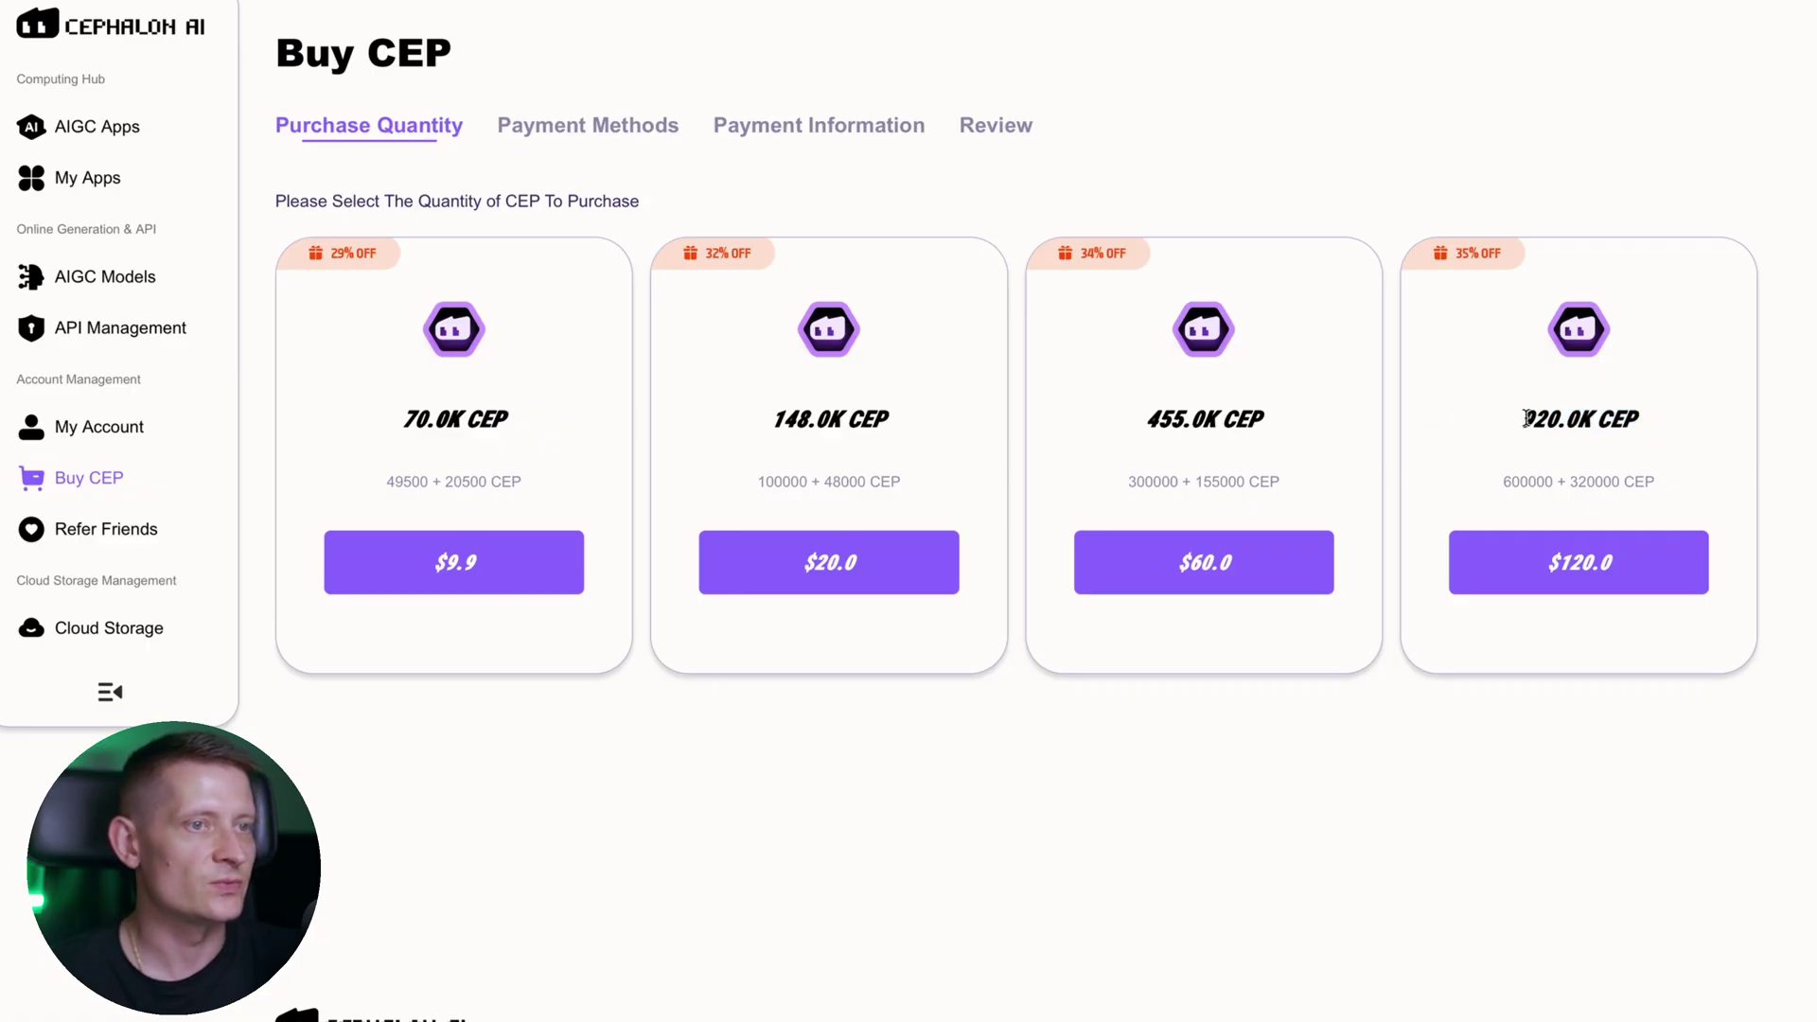